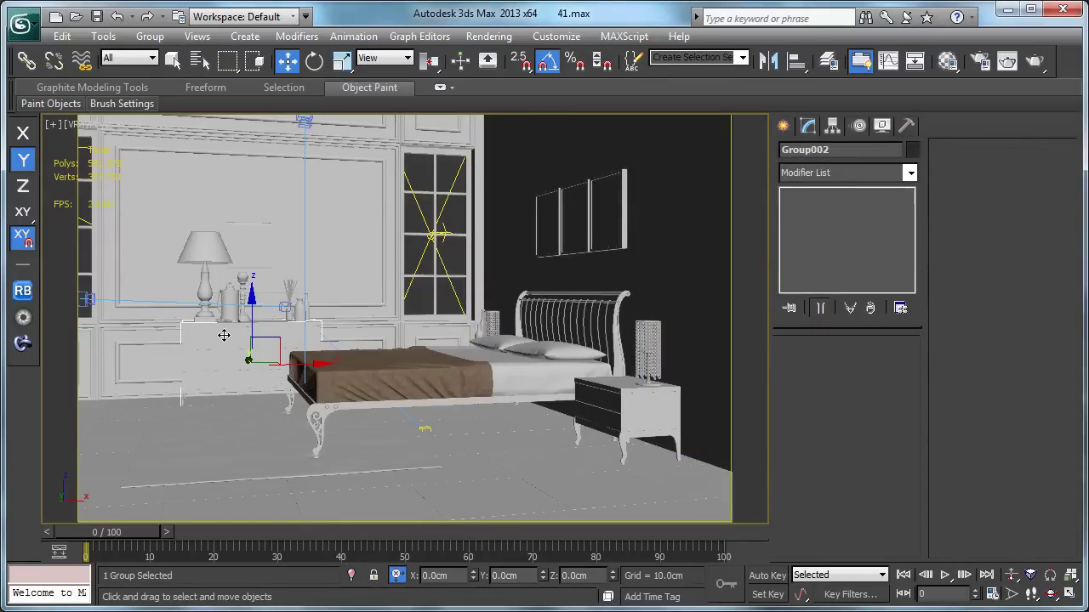
Isolate the nightstand and turn material slot 03 - Default into a VRayMtl
key("alt+q")
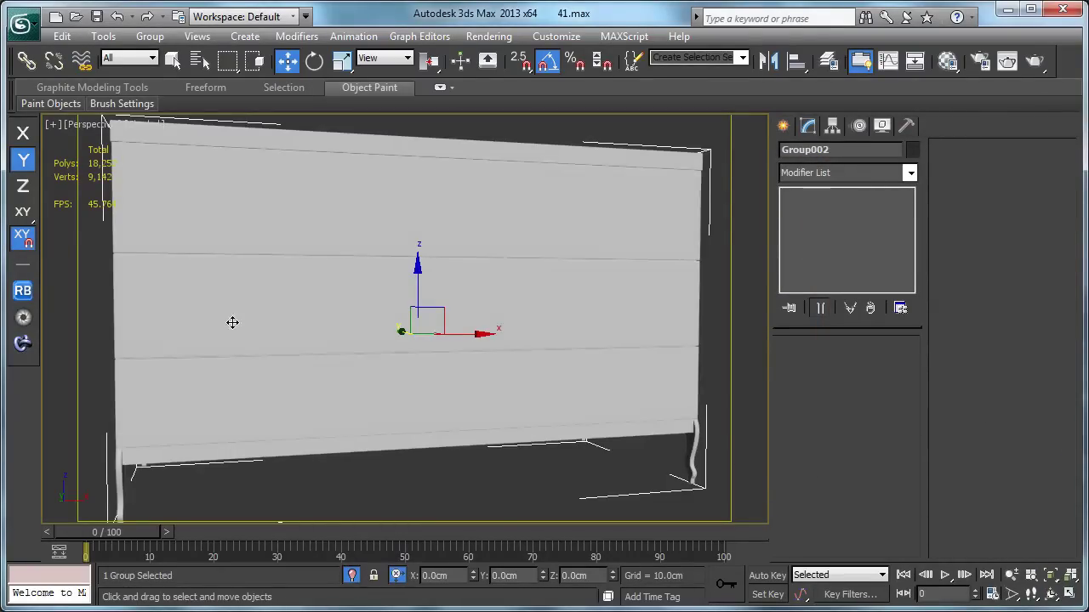
key("m")
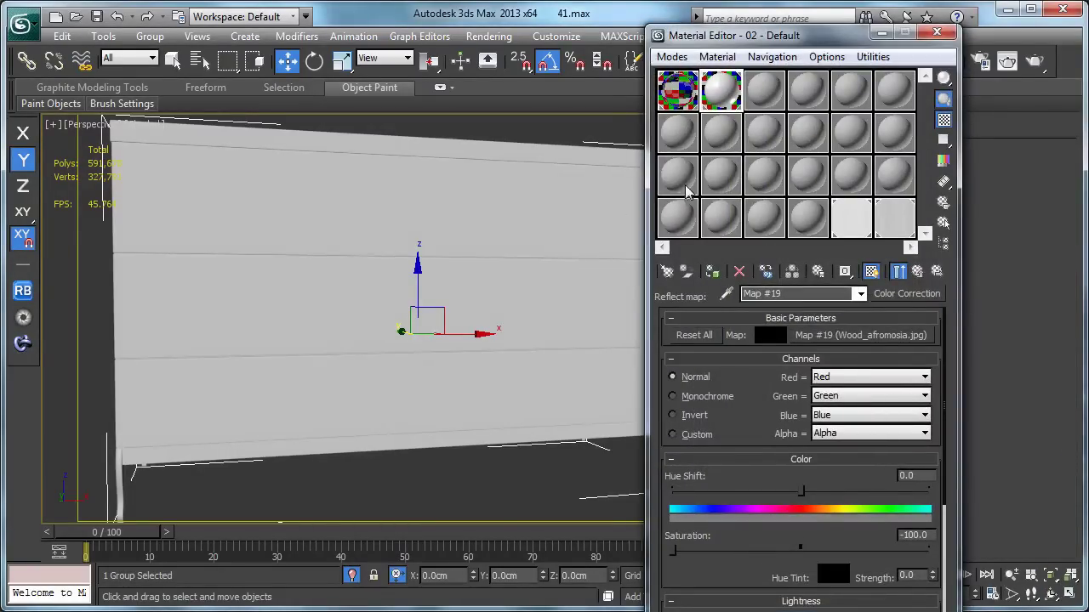
left_click(771, 94)
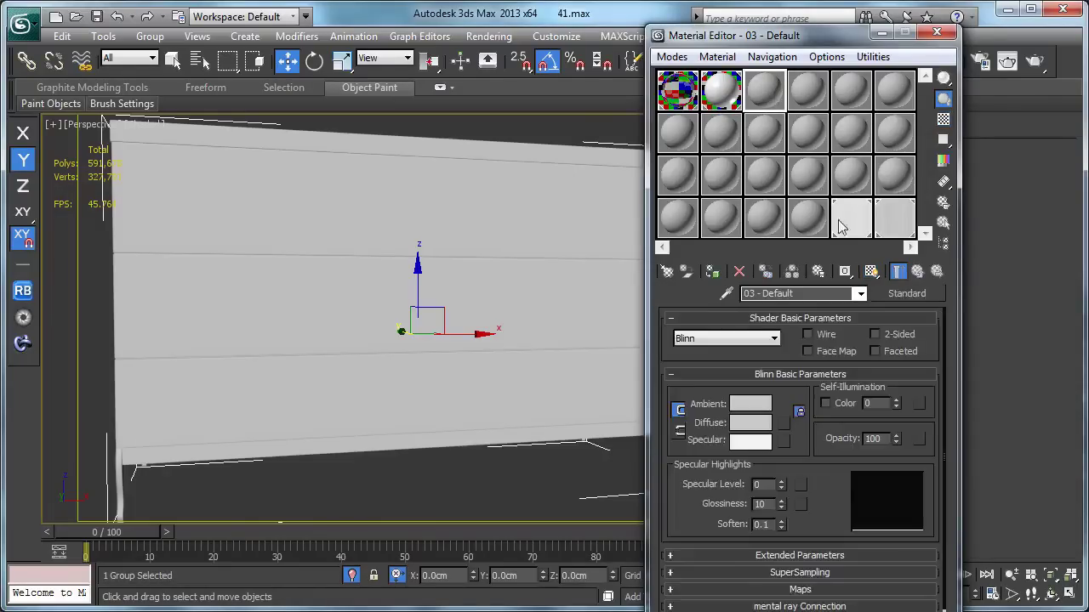
left_click(906, 292)
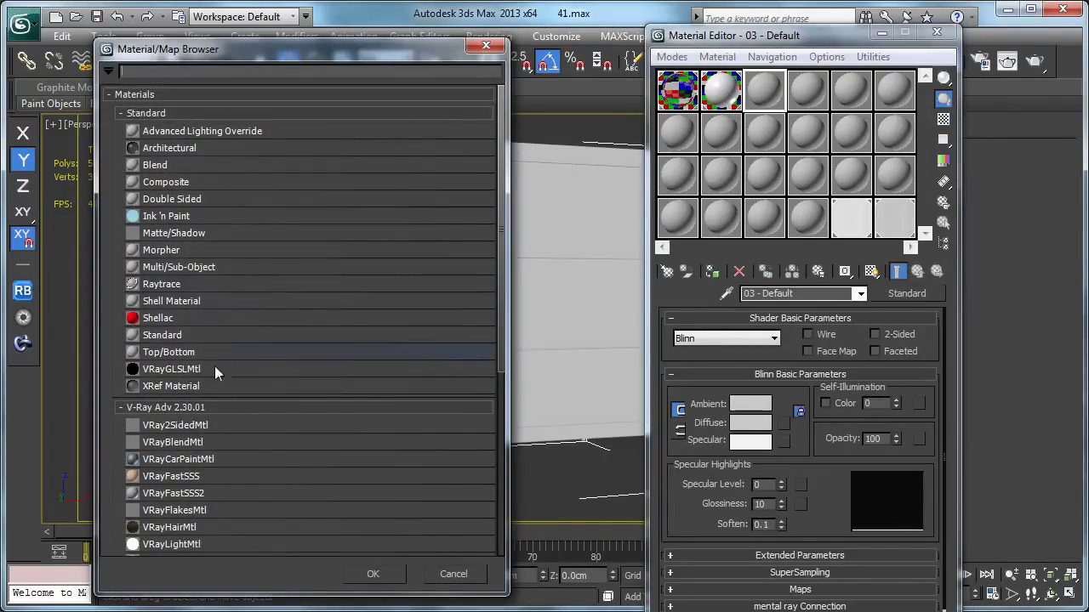
double_click(191, 515)
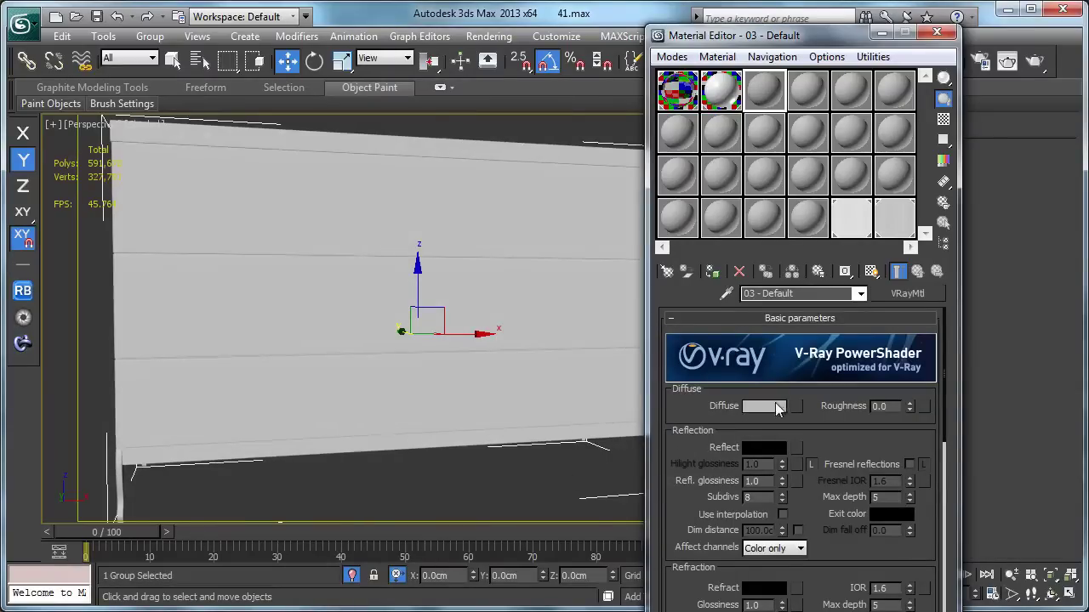
Set the VRayMtl's diffuse colour to pure white (255, 255, 255)
left_click(764, 406)
left_click_drag(378, 93, 417, 90)
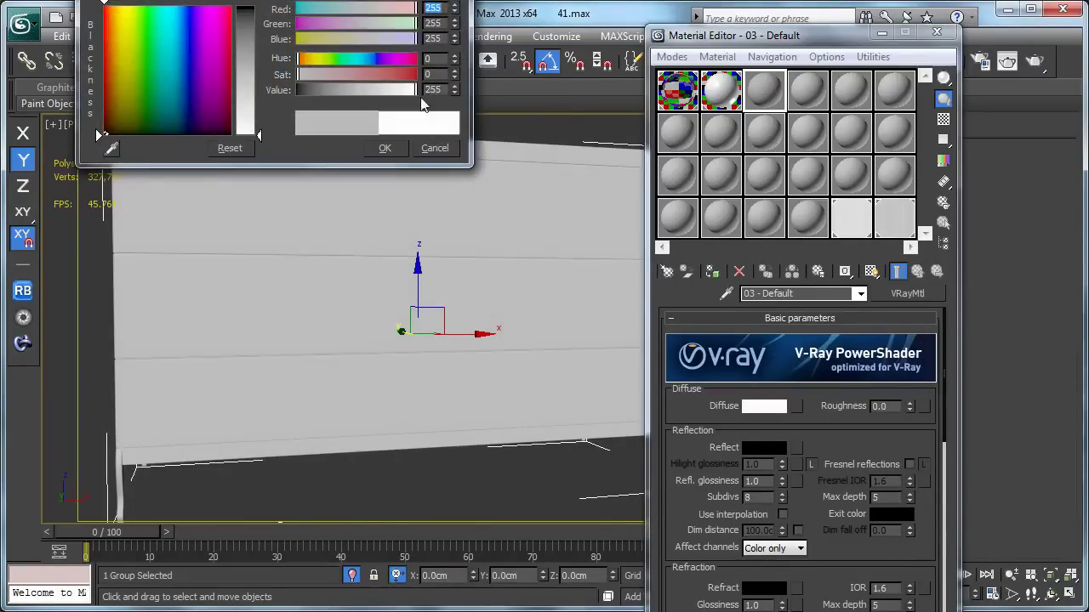
left_click(385, 148)
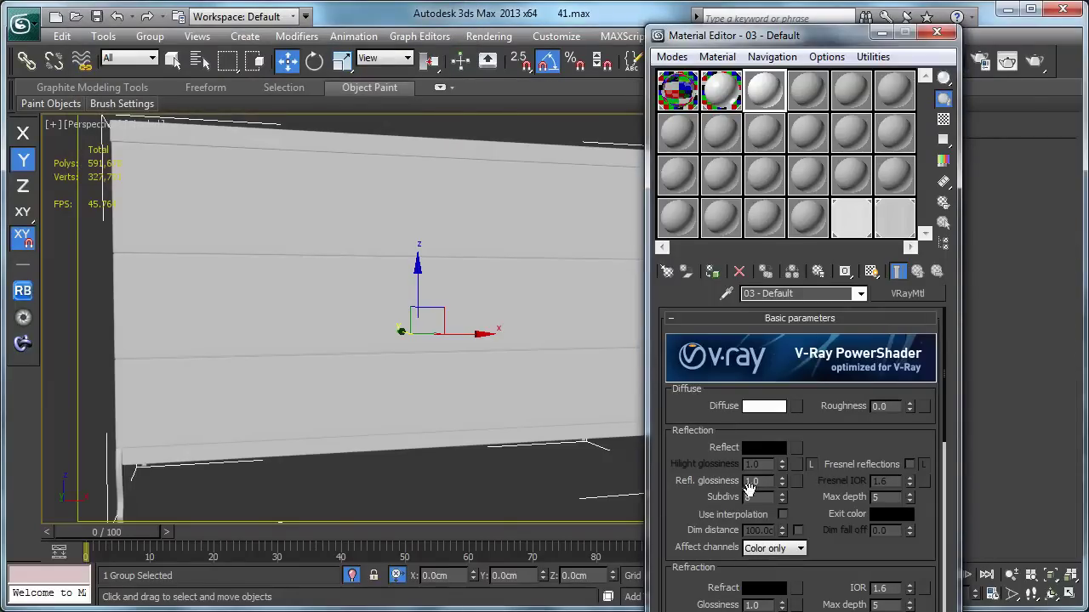
Enable Fresnel reflections and expand the material's Maps rollout
left_click(909, 465)
left_click_drag(693, 560, 718, 376)
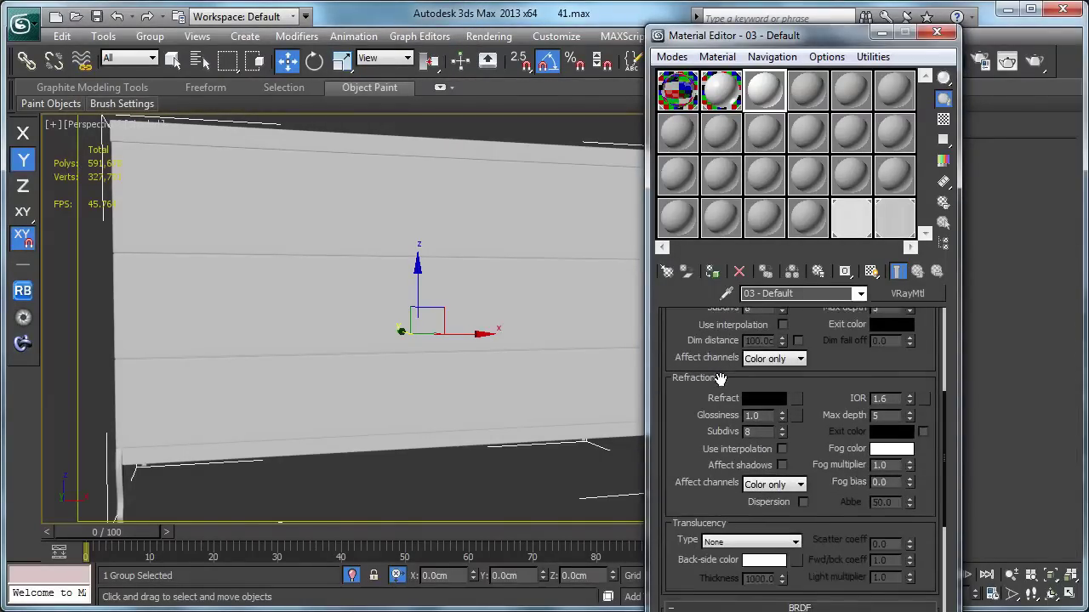
left_click_drag(700, 493, 727, 295)
left_click(744, 553)
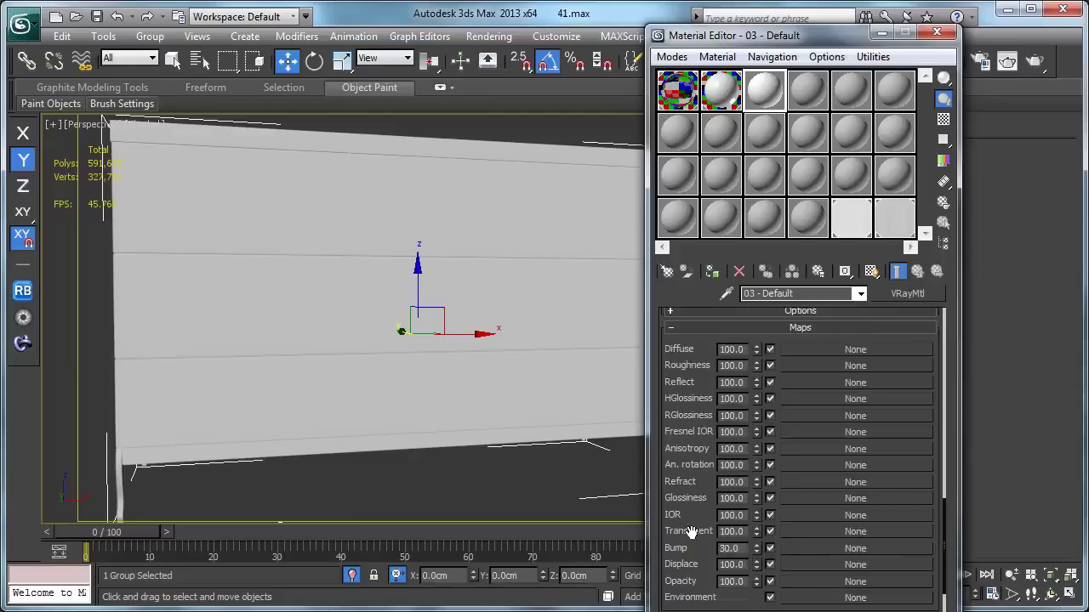
left_click_drag(692, 533, 693, 508)
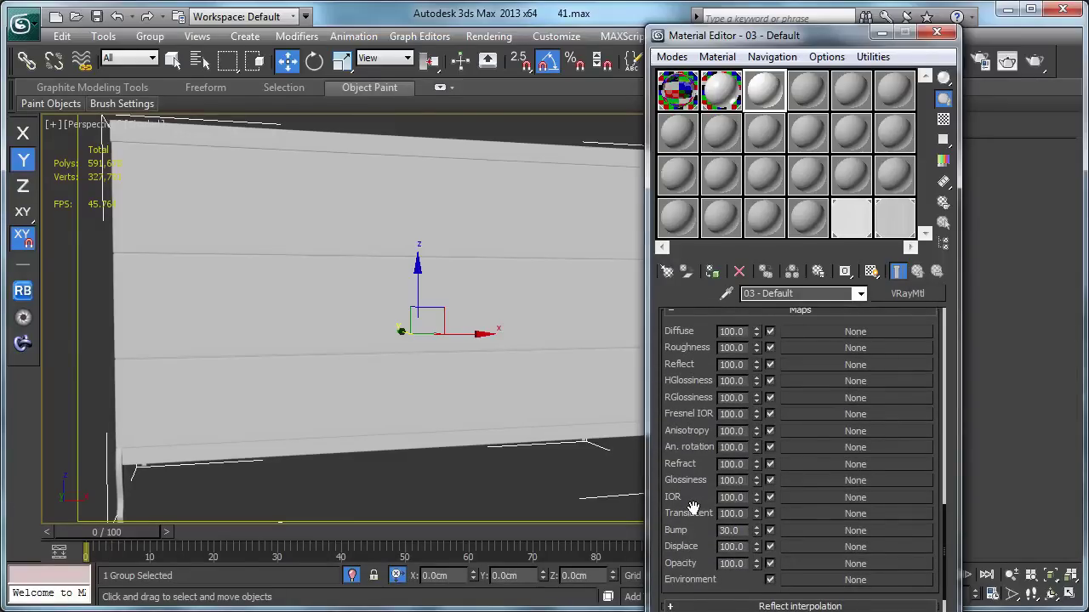
Load Wood_afromosia.jpg as the diffuse Bitmap and preview it enlarged over a checker background
left_click(857, 332)
double_click(241, 85)
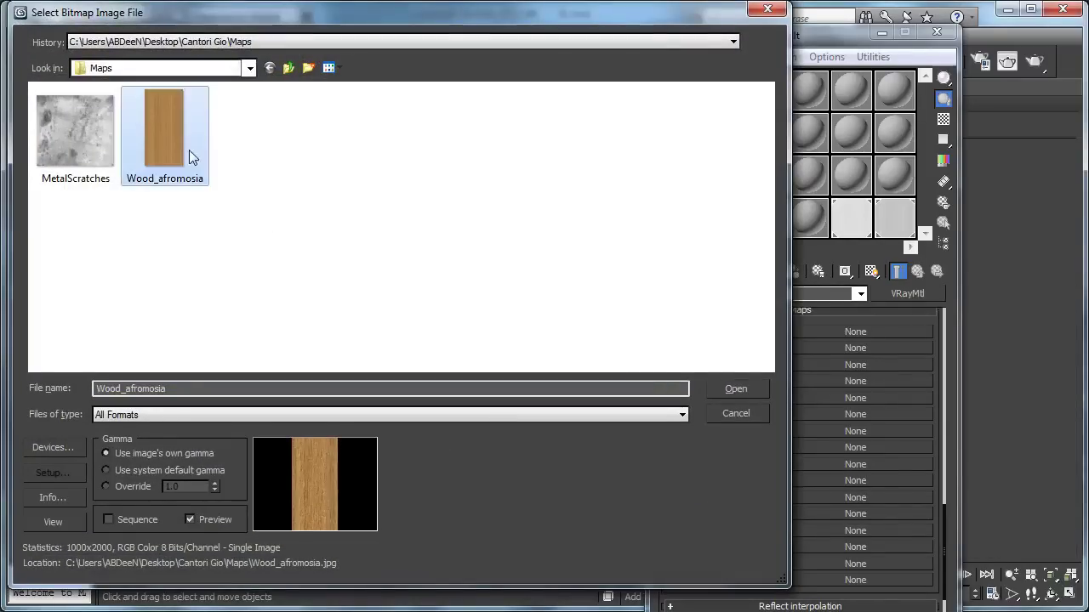
double_click(189, 149)
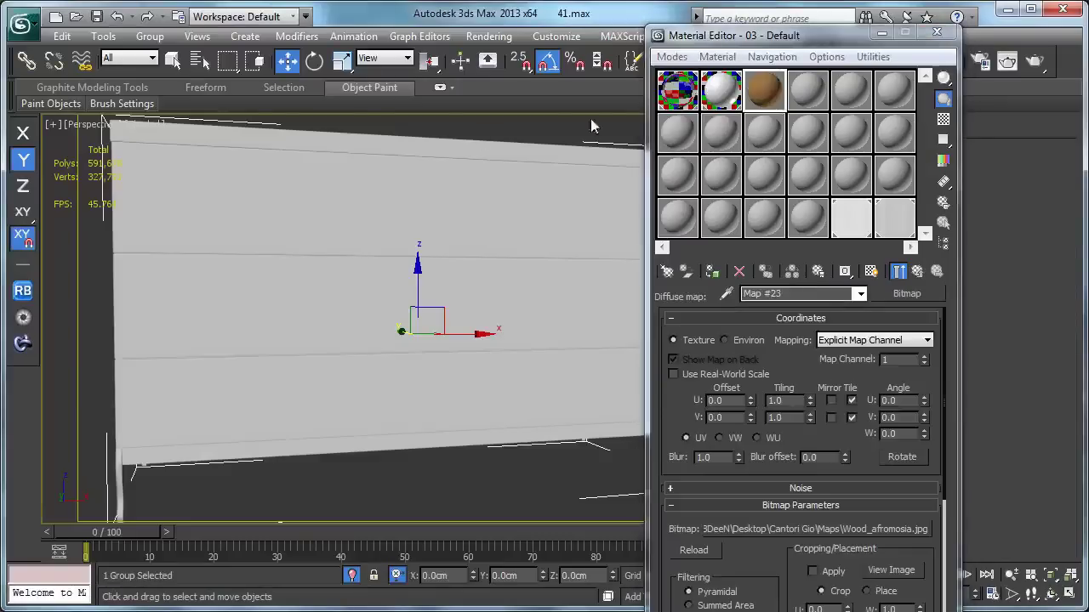
double_click(778, 99)
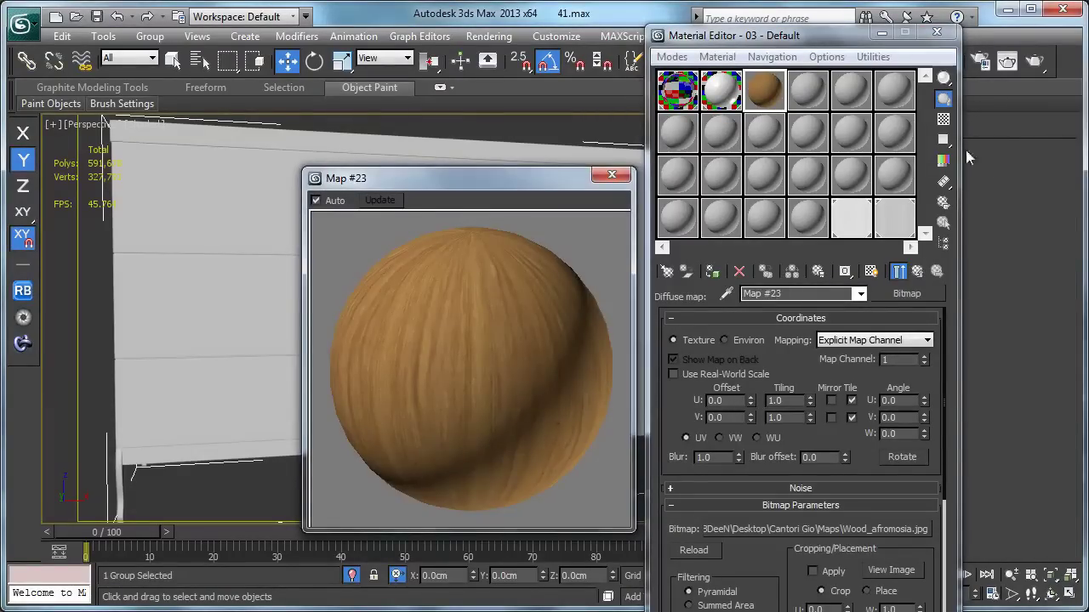
left_click(943, 119)
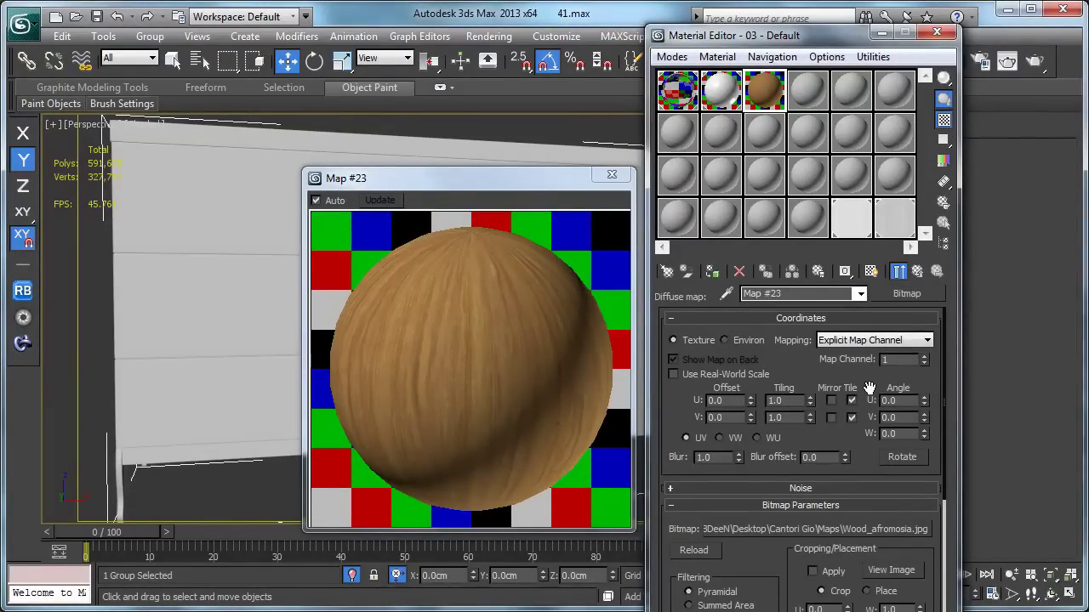
Wrap the wood bitmap in a Color Correction map, shown in viewport, with saturation -20.93
left_click(908, 293)
double_click(209, 161)
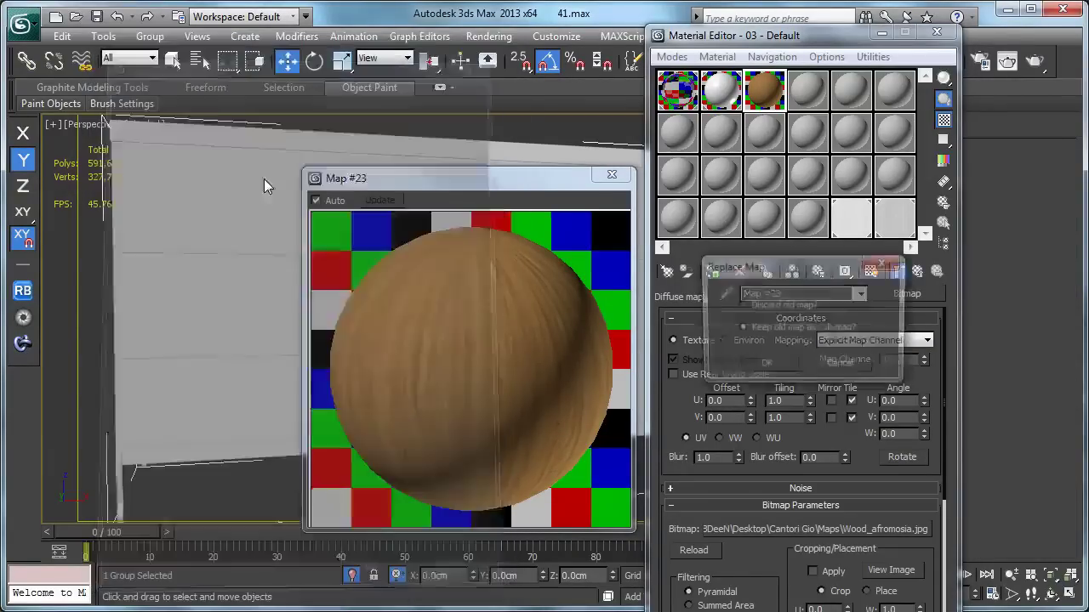
left_click(766, 367)
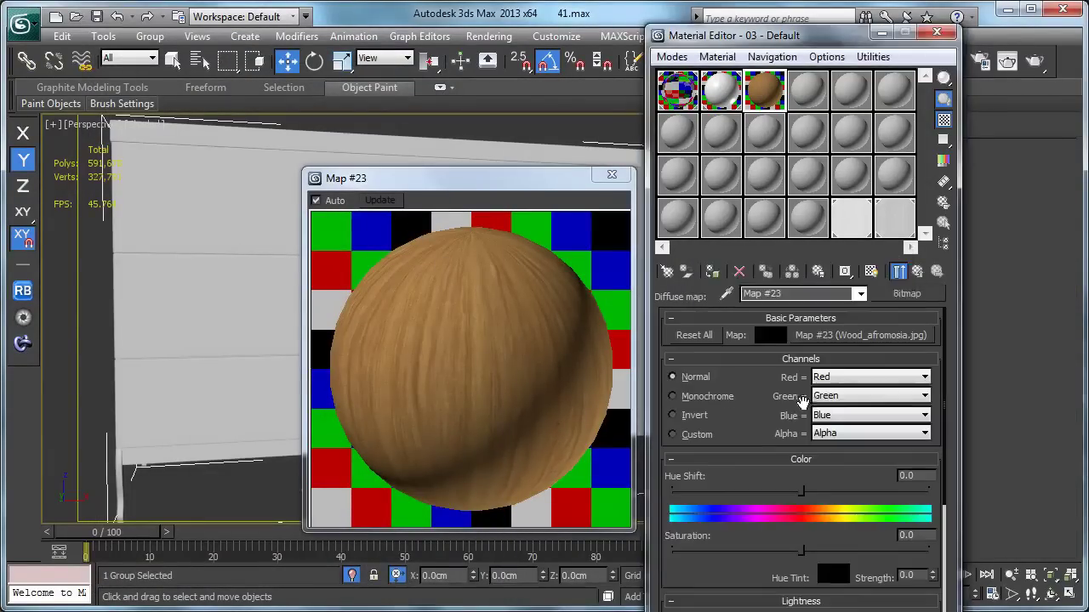
left_click(871, 274)
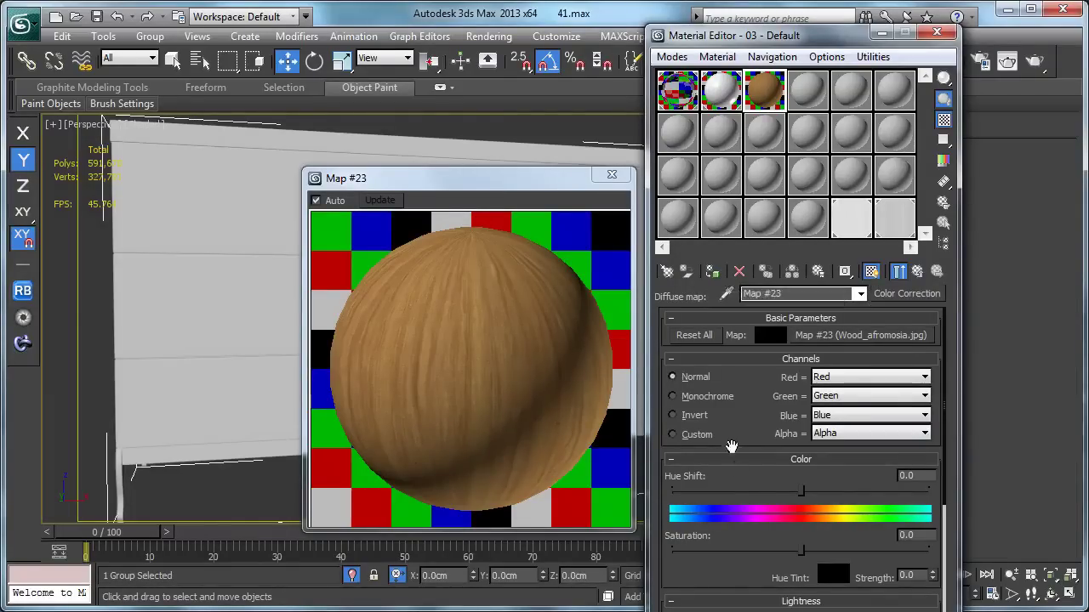
scroll(755, 476, "down", 3)
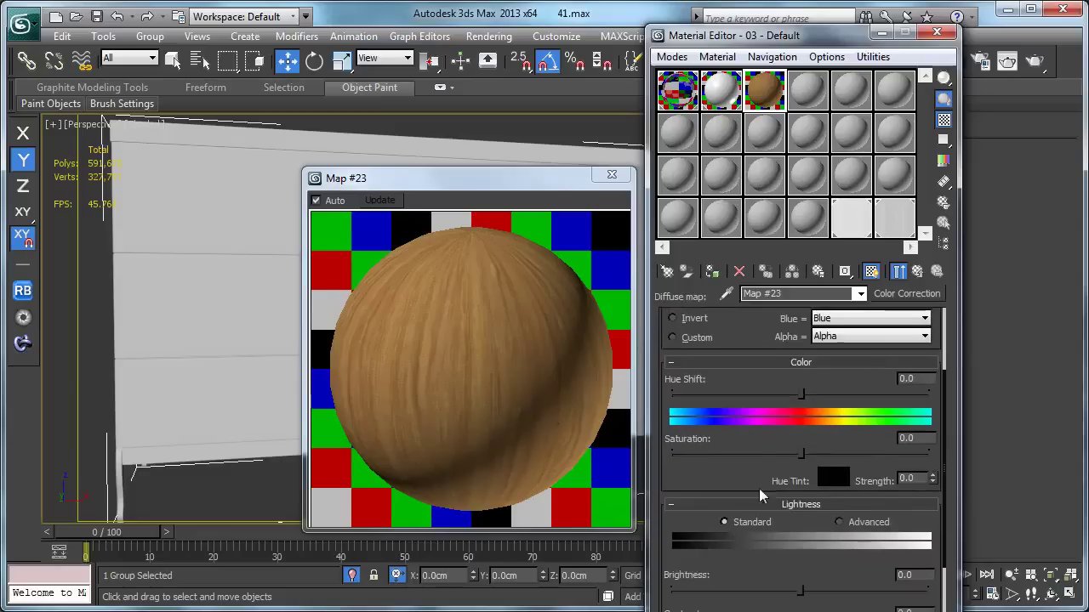
mouse_move(745, 487)
left_mouse_down()
mouse_move(741, 389)
mouse_move(741, 481)
left_mouse_up()
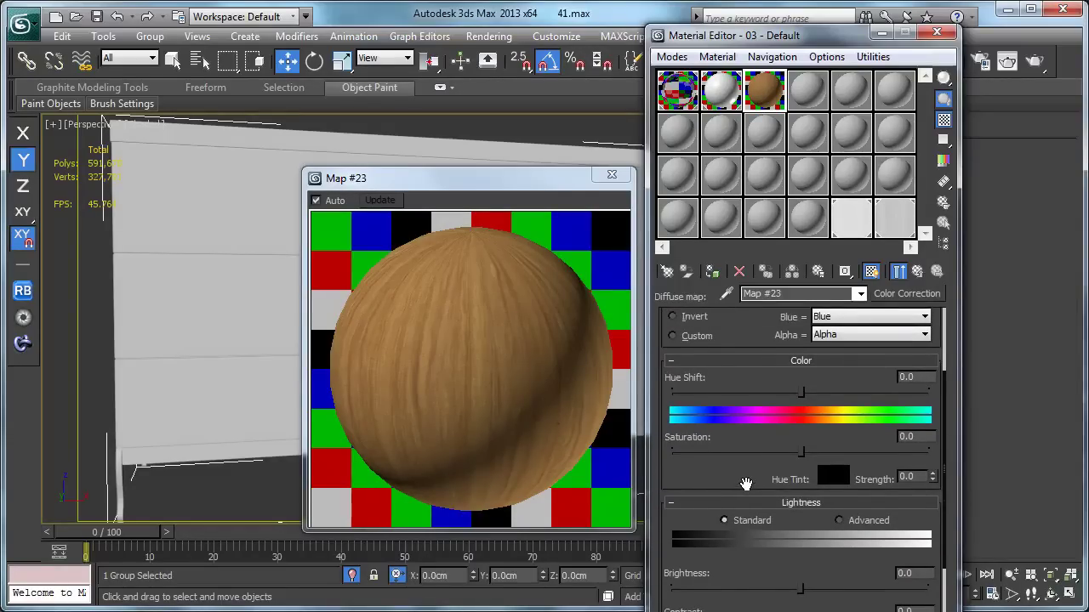
left_click(773, 452)
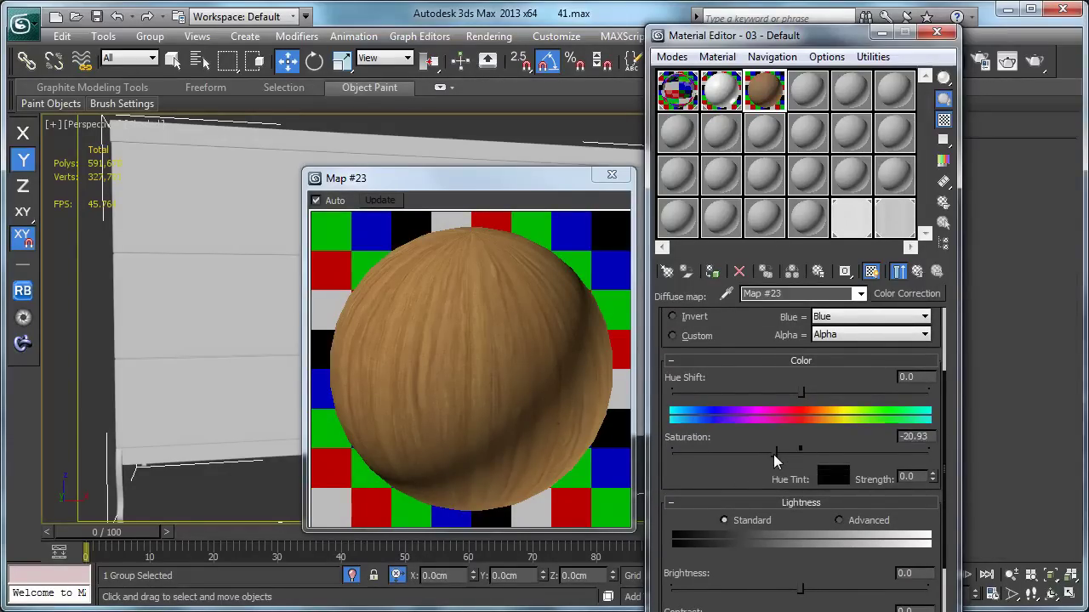
Switch lightness to Advanced and set the RGB gamma/contrast to 0.3
left_click(849, 519)
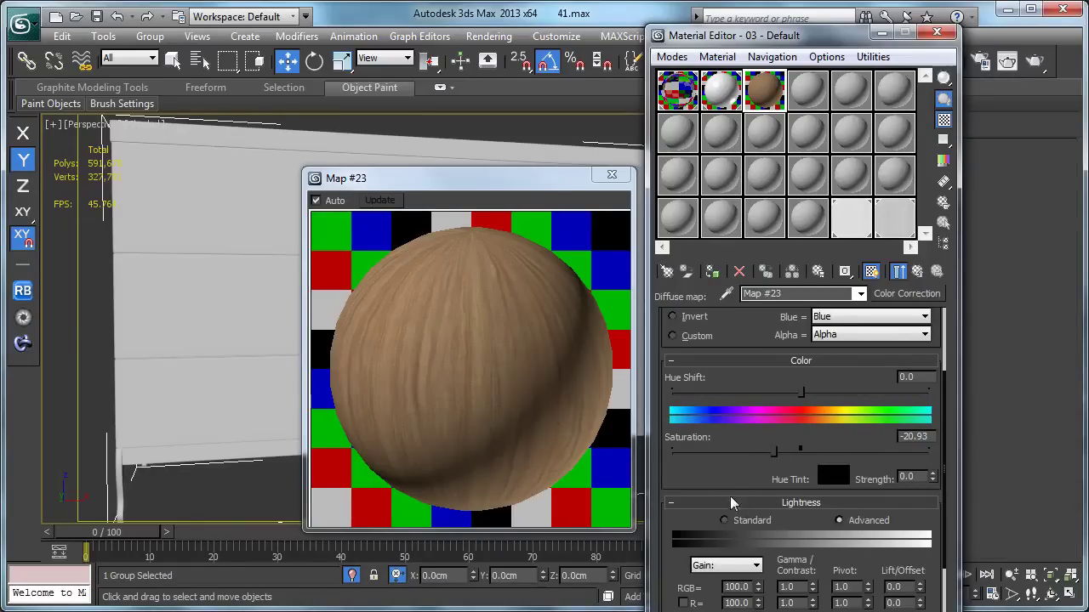
scroll(765, 527, "down", 1)
left_click(798, 542)
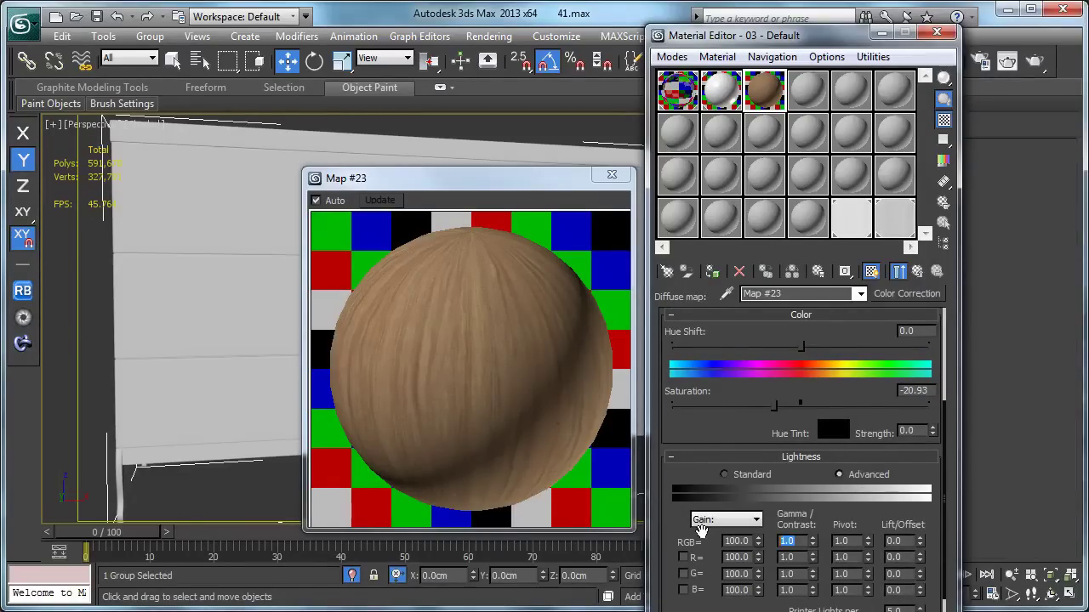
type(".2")
key("Return")
type(".5")
key("Return")
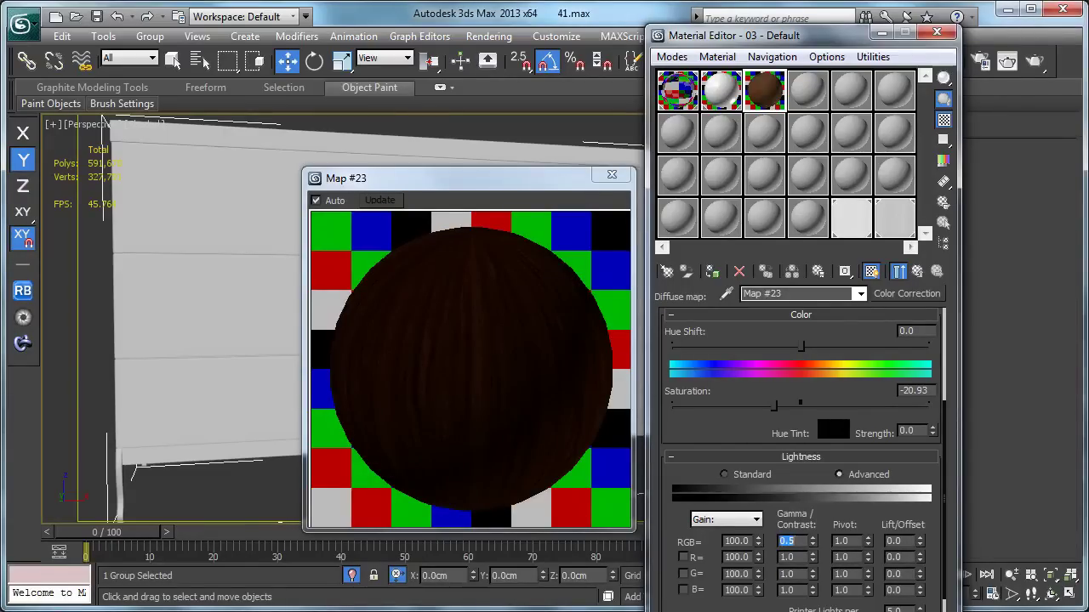
type(".3")
key("Return")
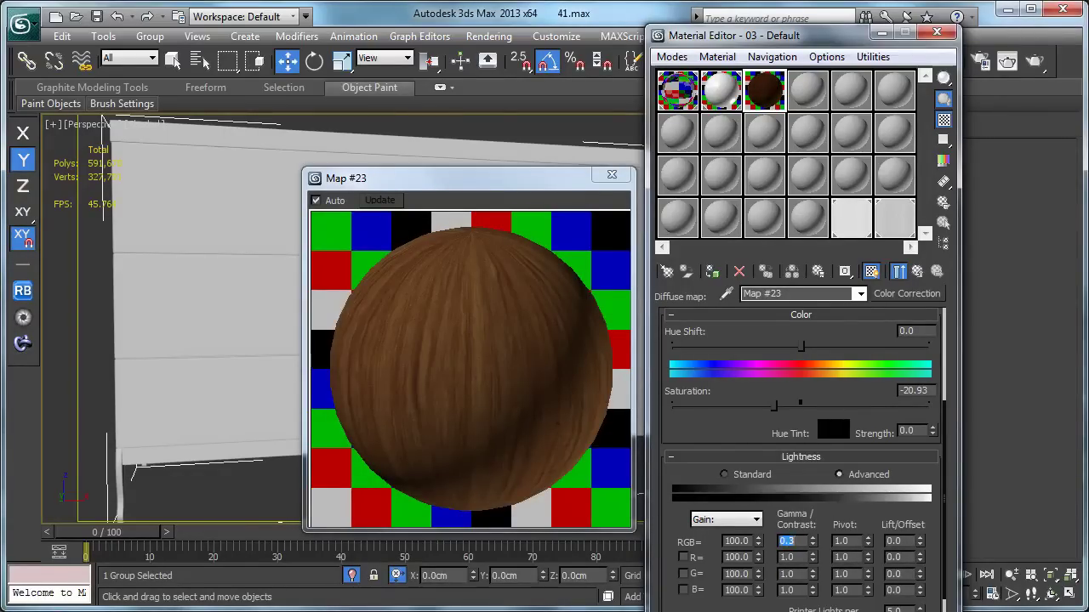
Set the Color Correction saturation to -40
double_click(915, 391)
type("-40")
key("Return")
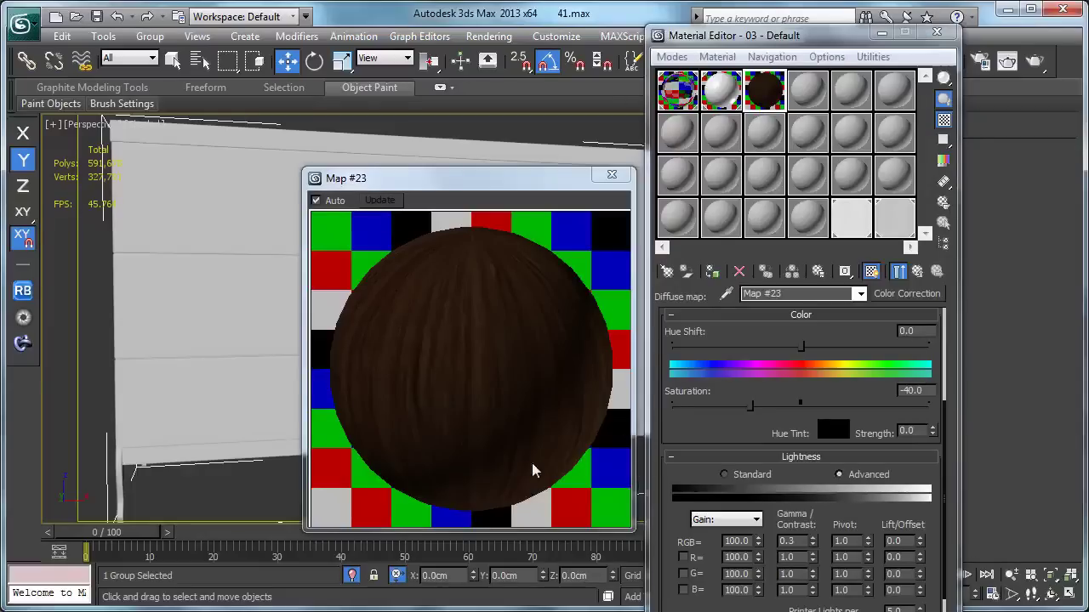
Copy the diffuse Color Correction map into the Reflect slot as an independent copy
left_click(917, 270)
scroll(705, 374, "up", 5)
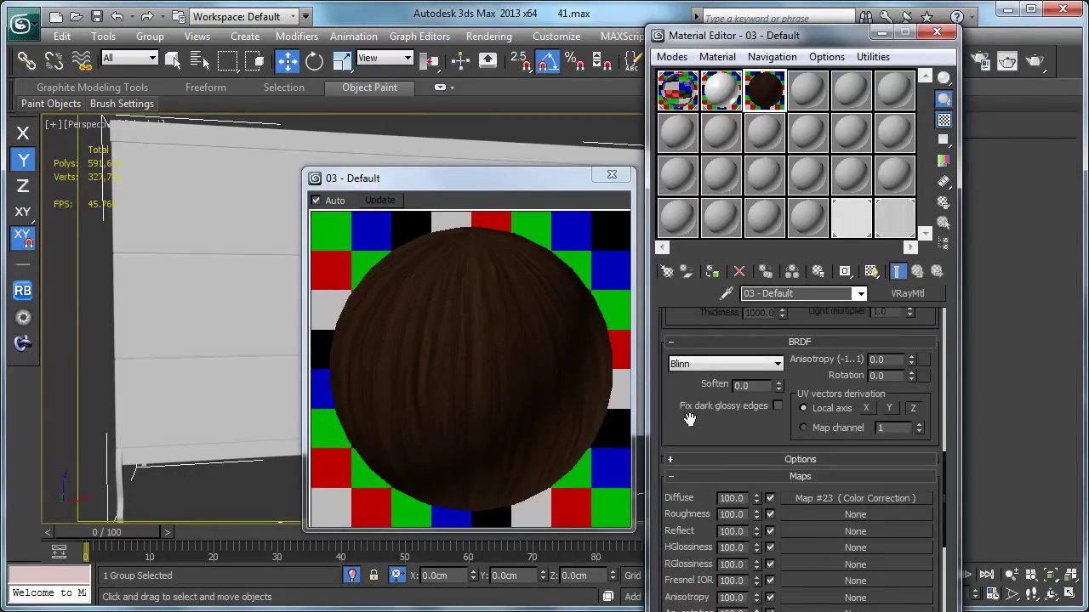
scroll(686, 570, "down", 2)
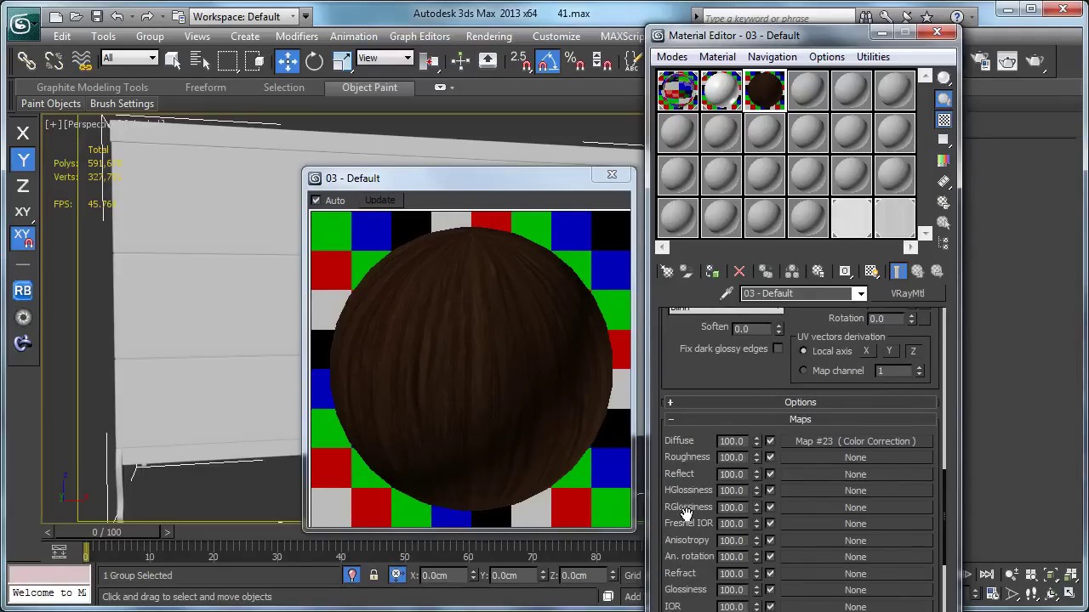
left_click_drag(871, 441, 857, 475)
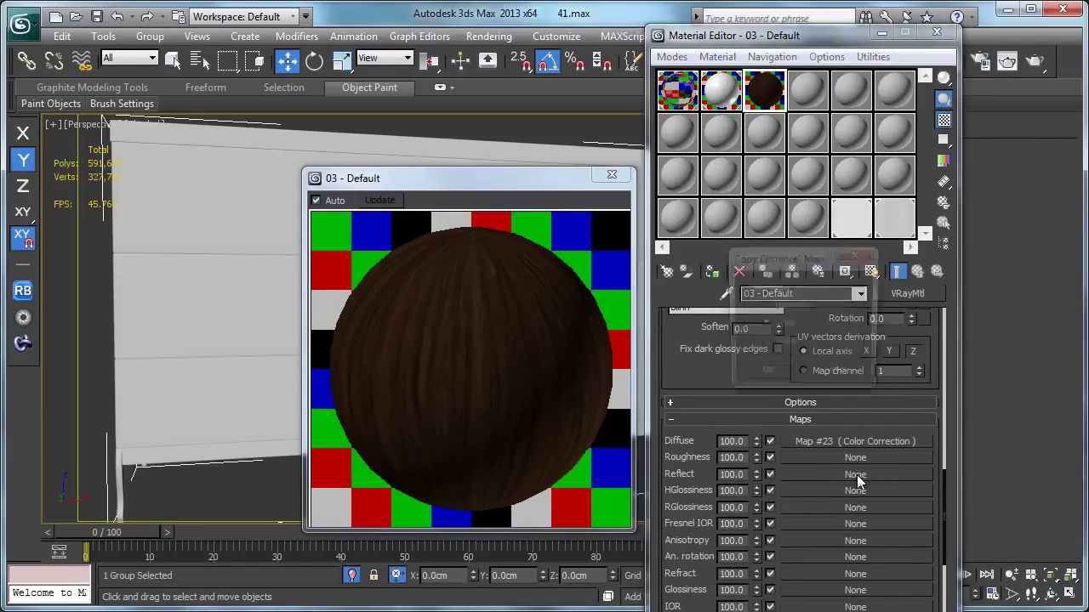
left_click(766, 375)
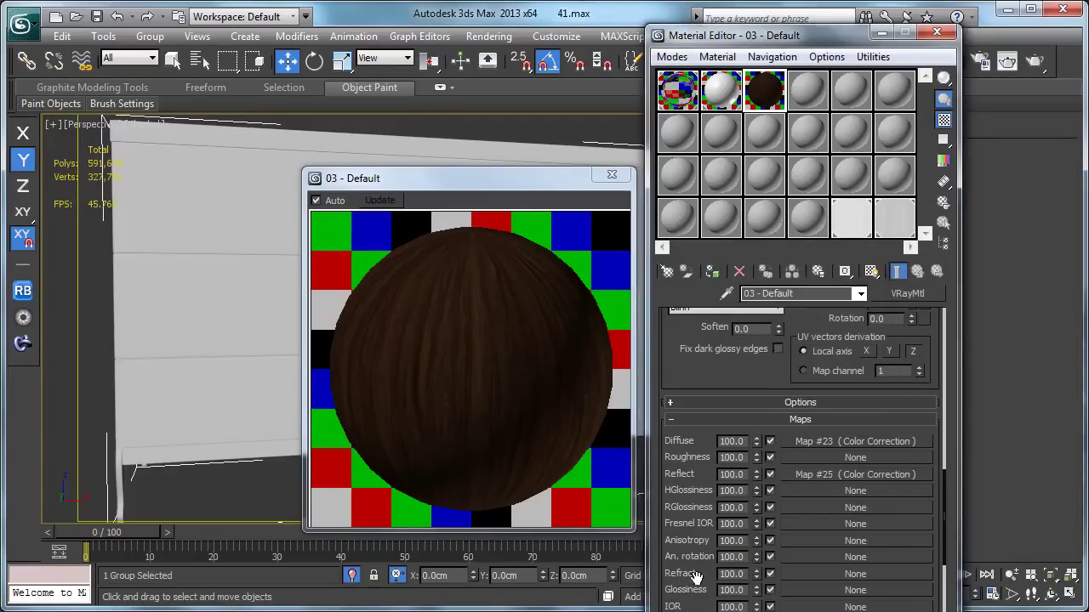
Open the reflect map Map #25's Color Correction settings showing saturation -40
left_click(825, 475)
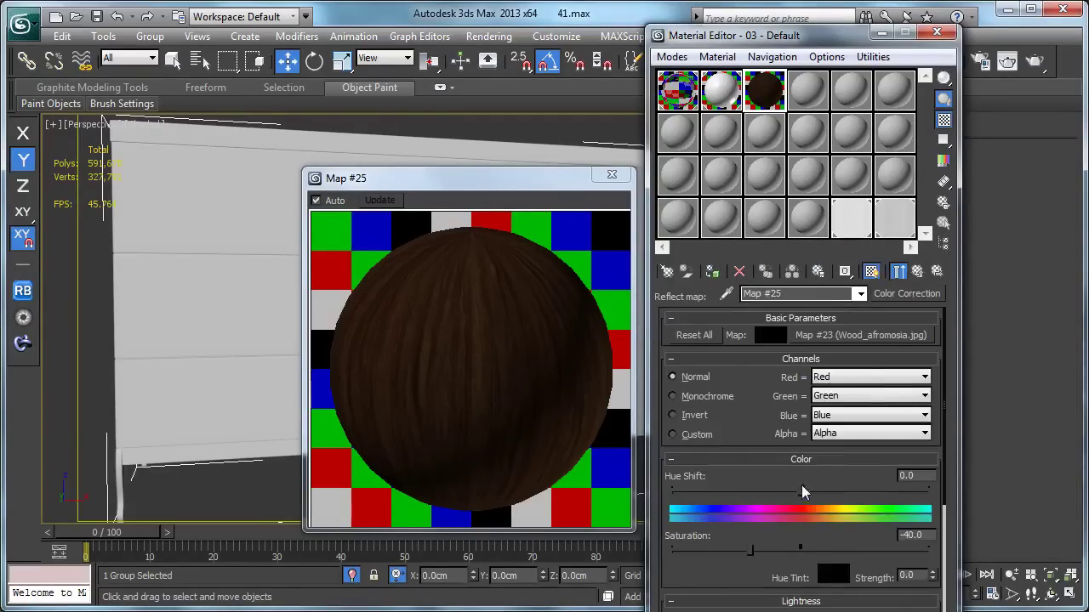
left_click_drag(767, 429, 769, 352)
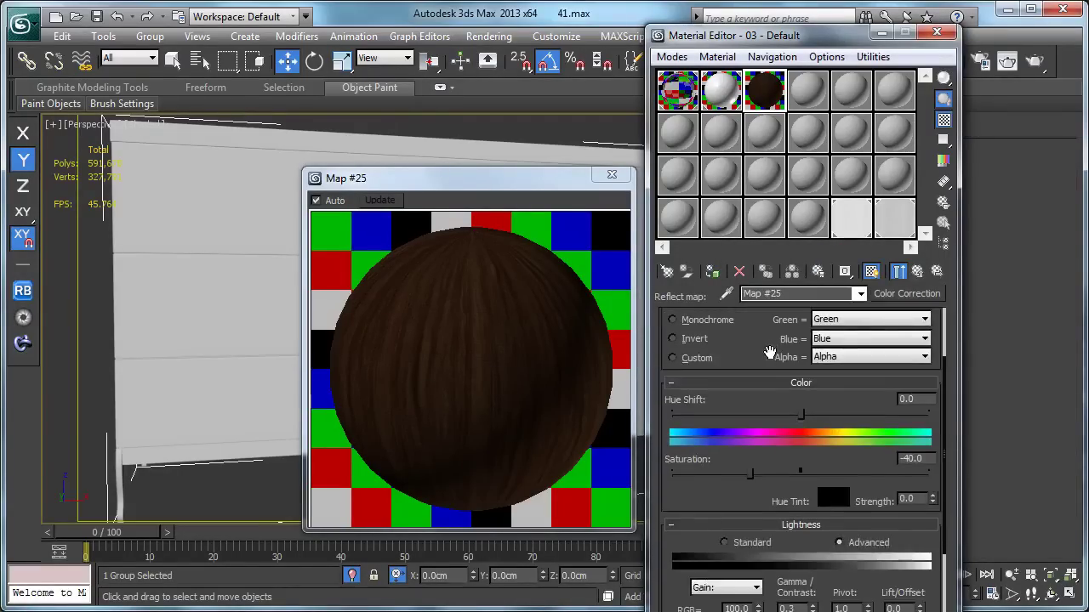
left_click(810, 213)
left_click(766, 89)
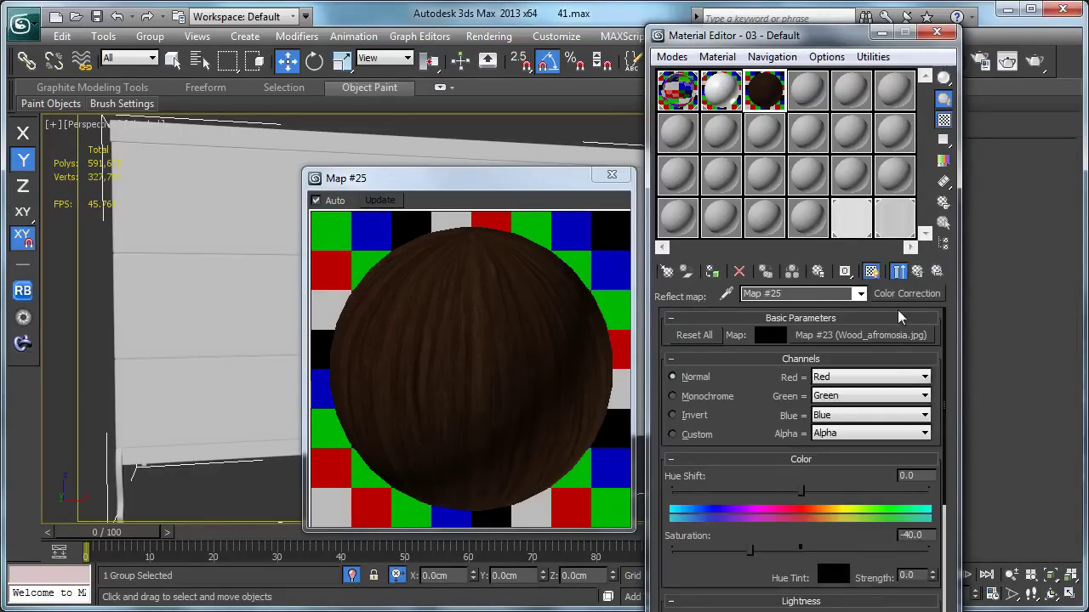
Instance Map #25 into an empty sample slot and open its enlarged preview
left_click_drag(909, 302, 802, 206)
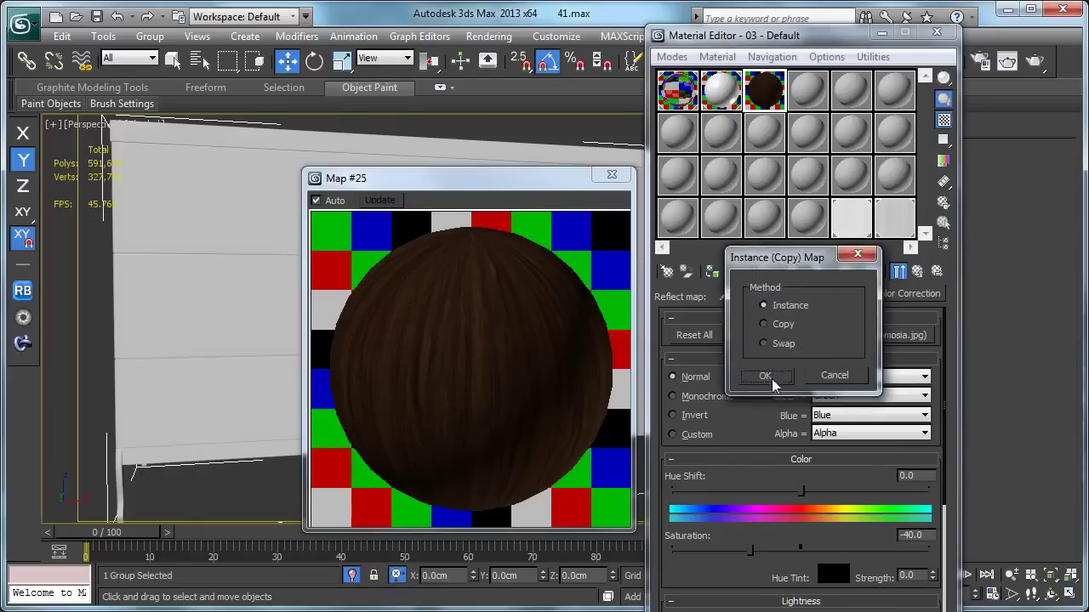
left_click(766, 377)
left_click(768, 101)
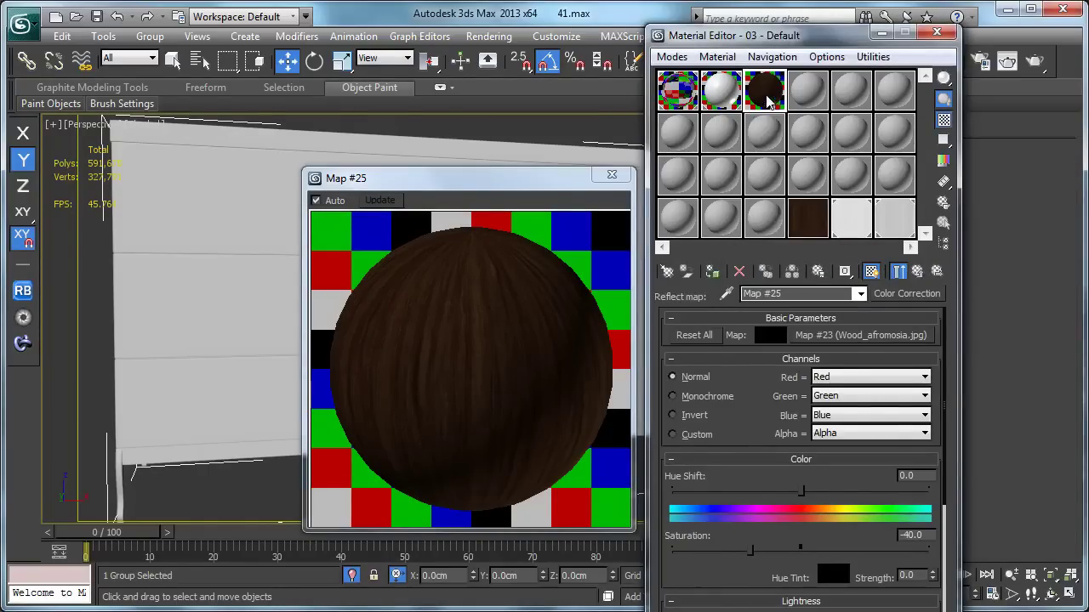
double_click(806, 220)
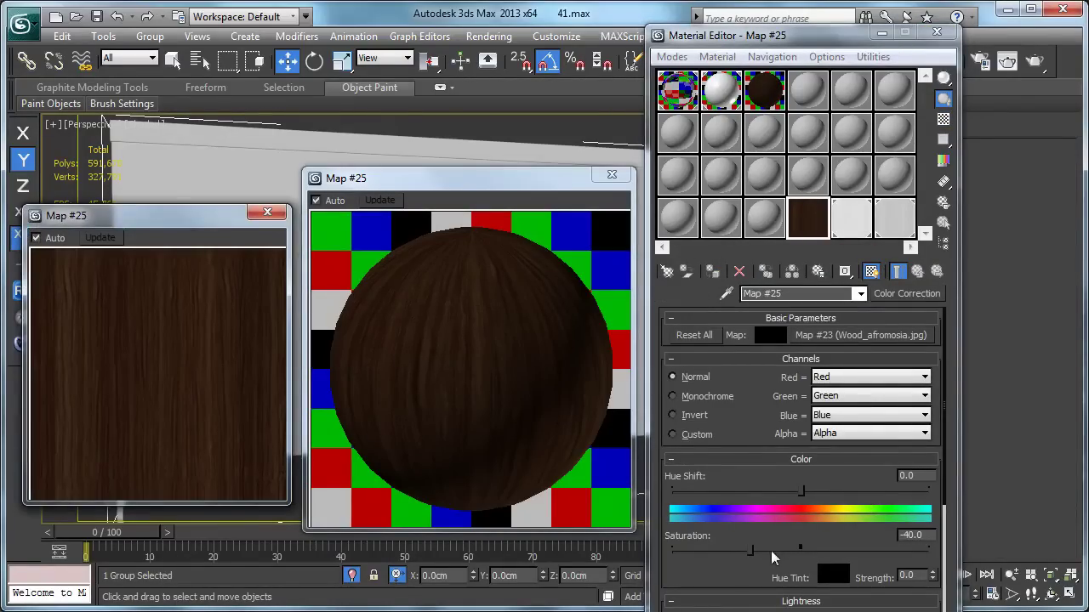
Set the reflect map's saturation to -100 and RGB gamma to 3.0
left_click_drag(750, 550, 672, 551)
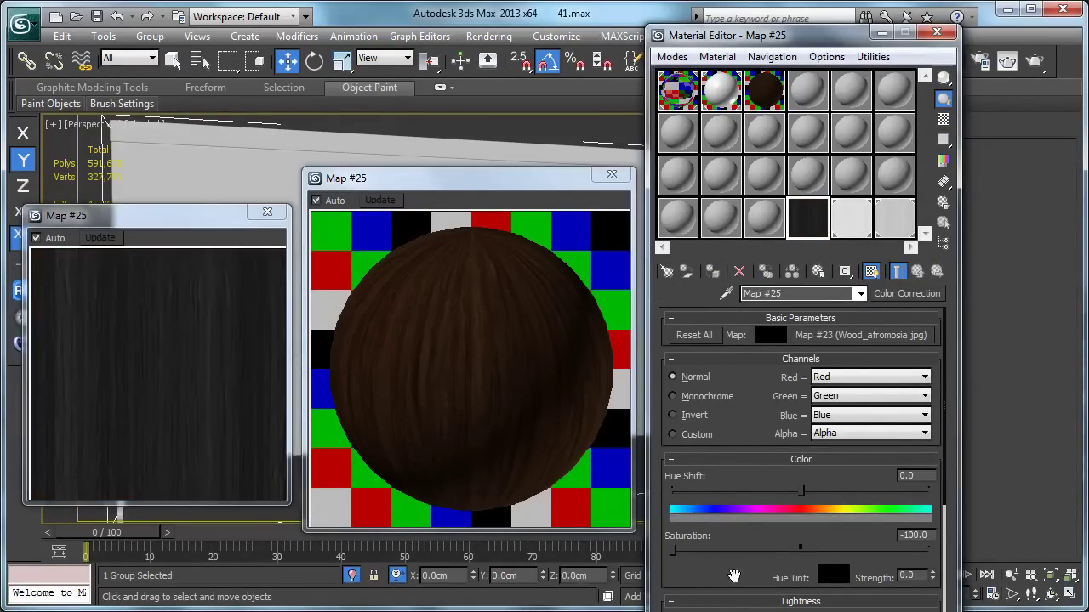
left_click_drag(734, 577, 746, 365)
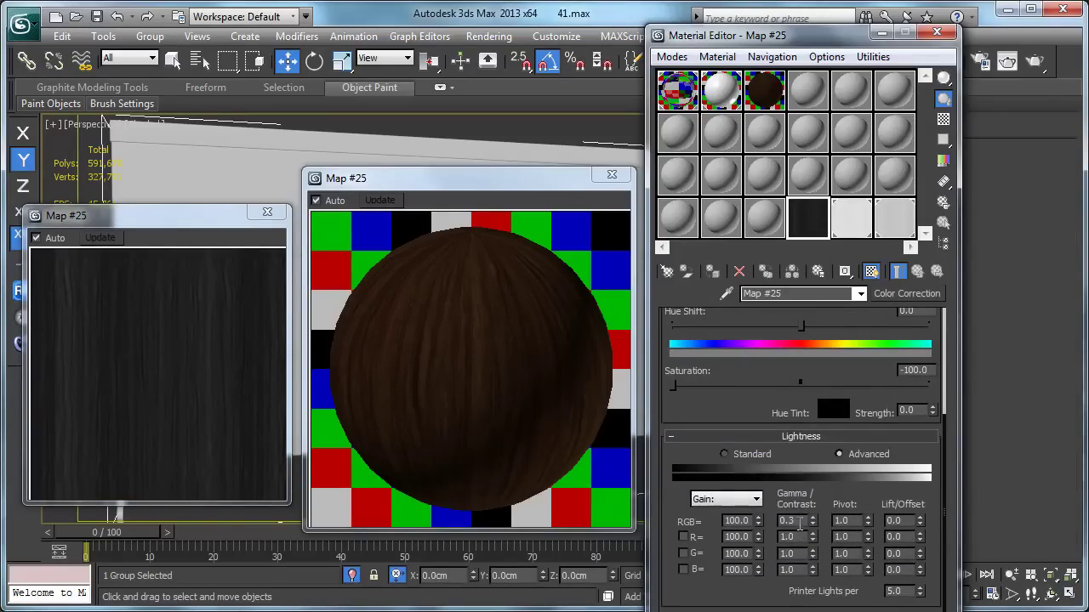
type("3")
key("Return")
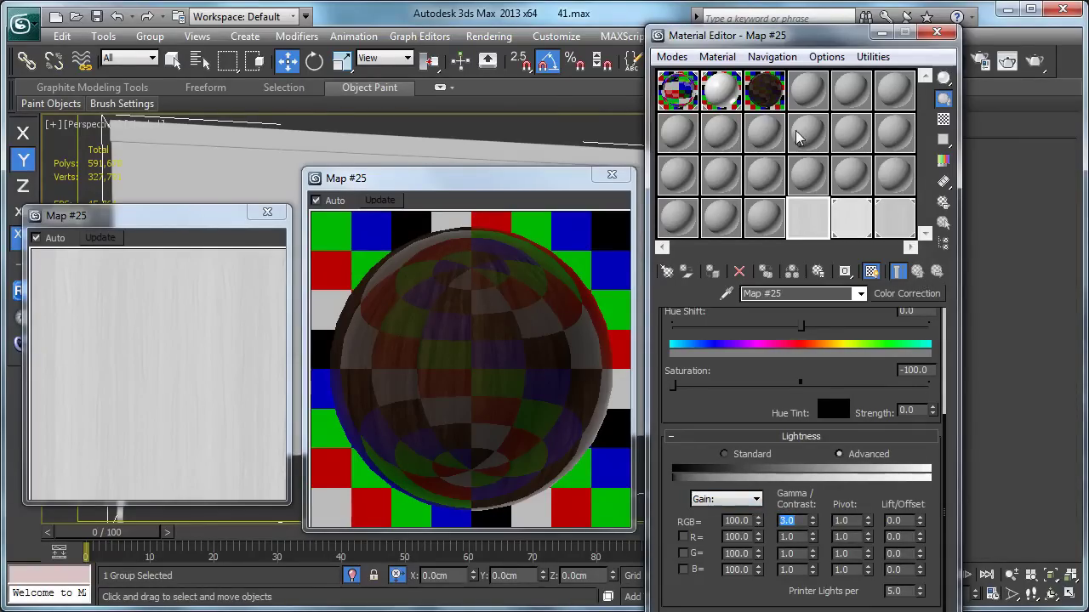
Return to the 03 - Default VRayMtl and scroll to its Maps list showing Maps #23 and #25
left_click(764, 92)
left_click(917, 271)
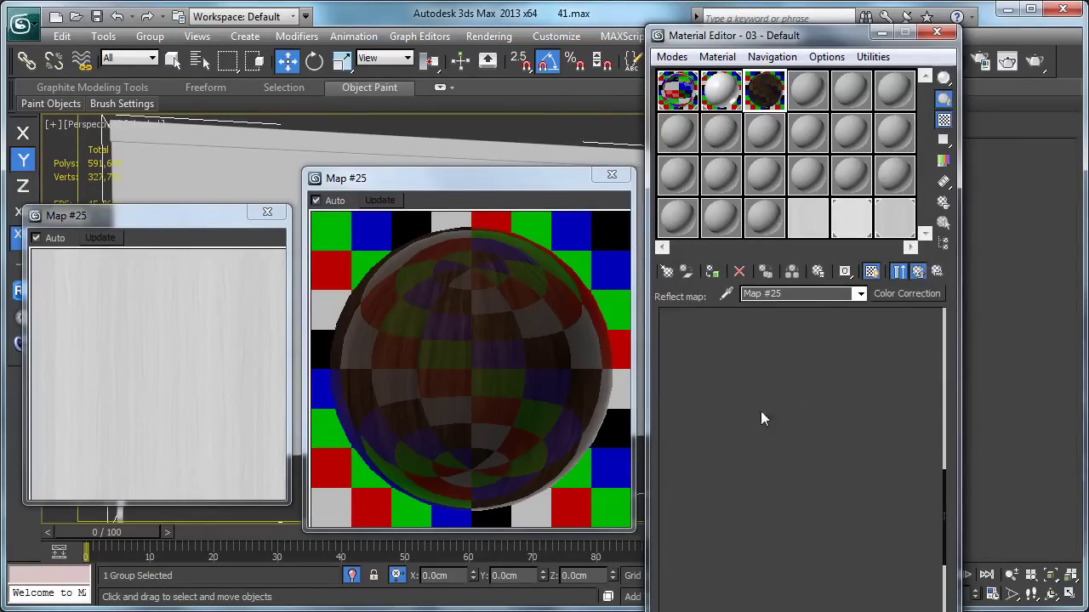
scroll(704, 455, "up", 10)
scroll(696, 552, "up", 1)
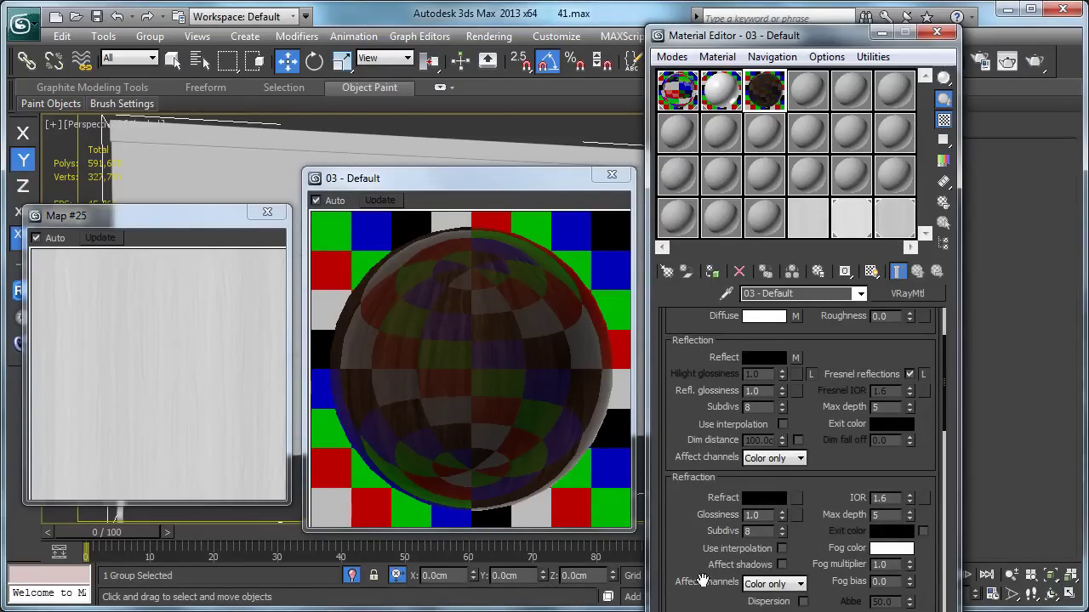
left_click_drag(699, 580, 697, 147)
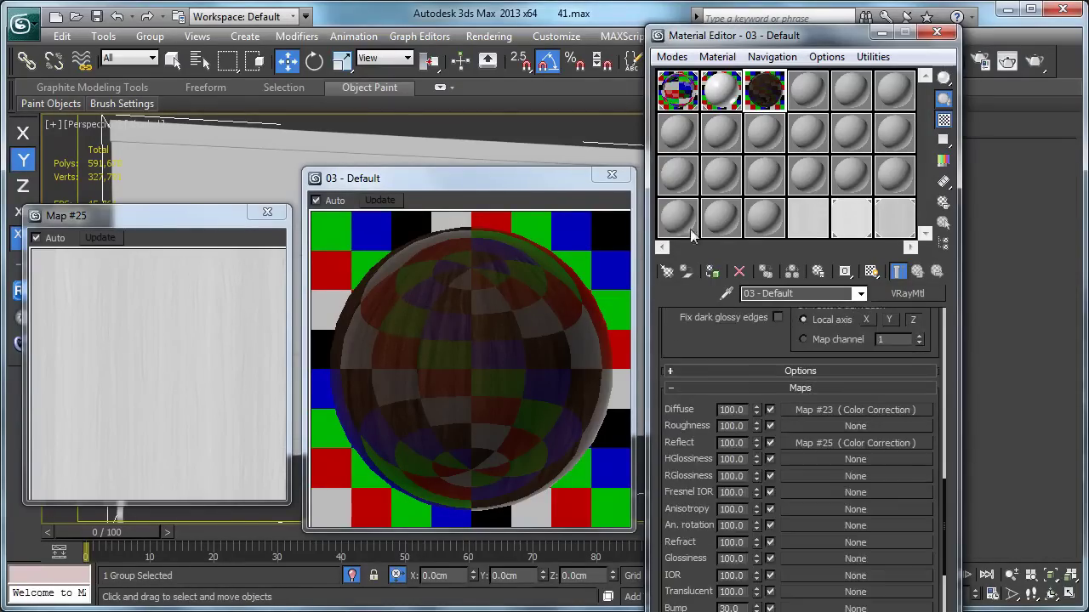
Copy Map #25 from Reflect onto RGlossiness as an independent copy
scroll(705, 461, "down", 1)
left_click_drag(874, 435, 867, 470)
left_click(765, 376)
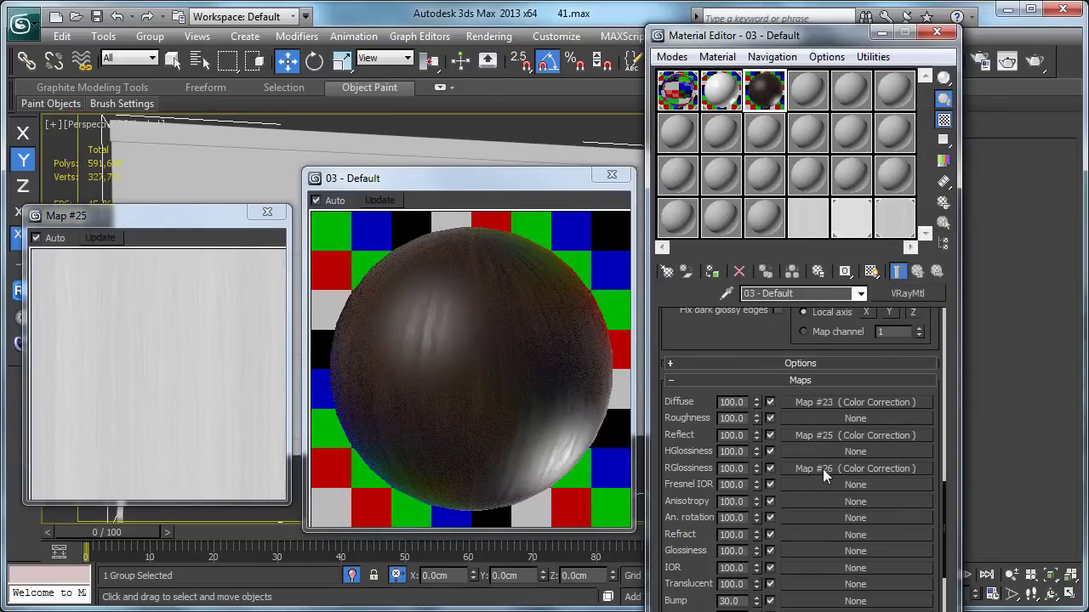
Set Map #26's RGB gamma to 2.5 and return to the parent material
left_click(822, 468)
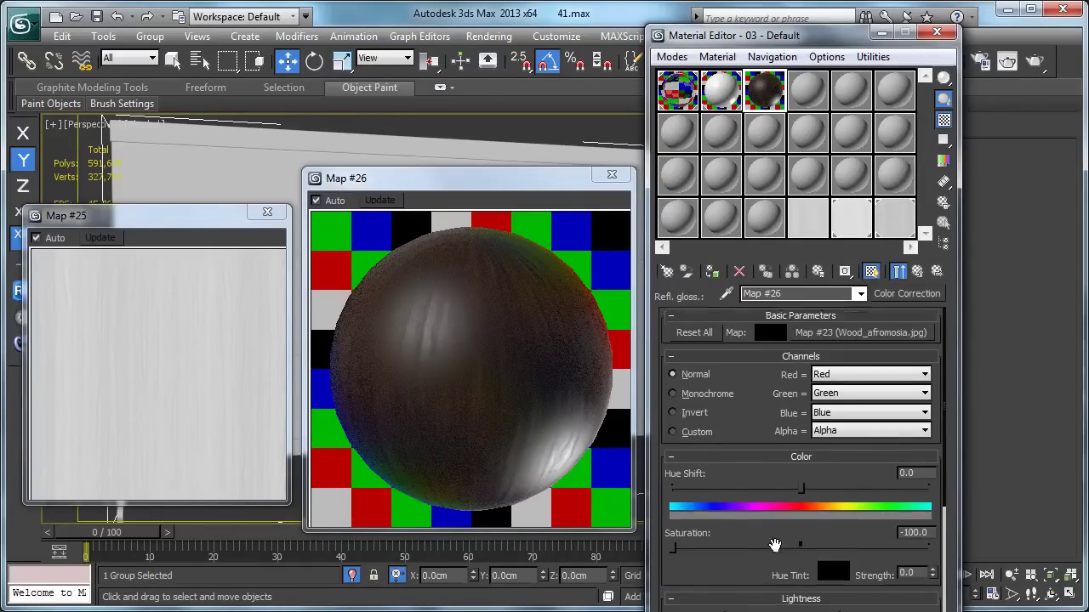
scroll(774, 546, "down", 4)
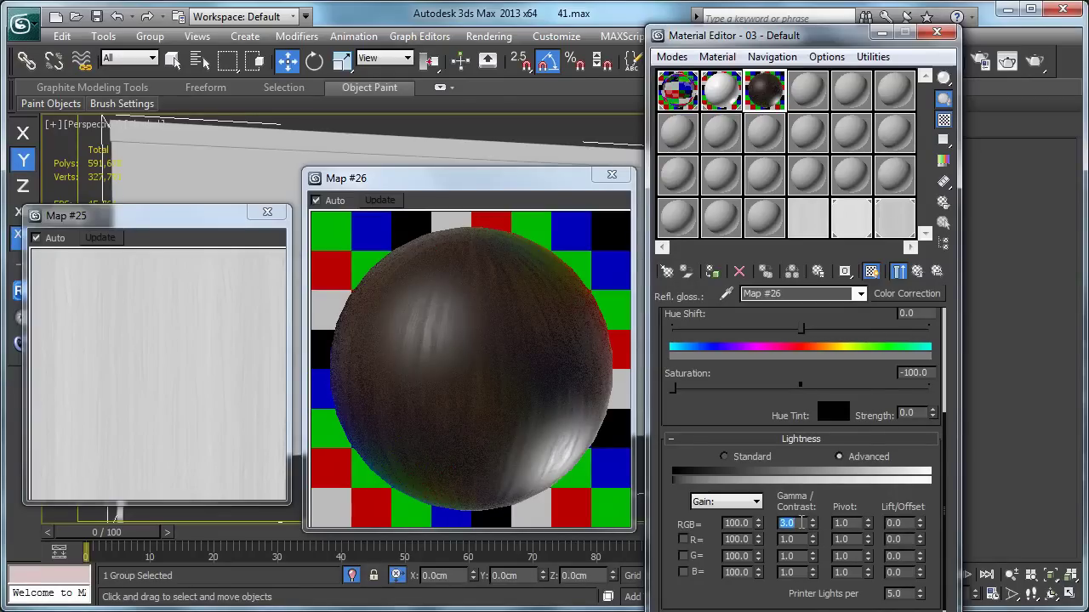
type("2")
key("Return")
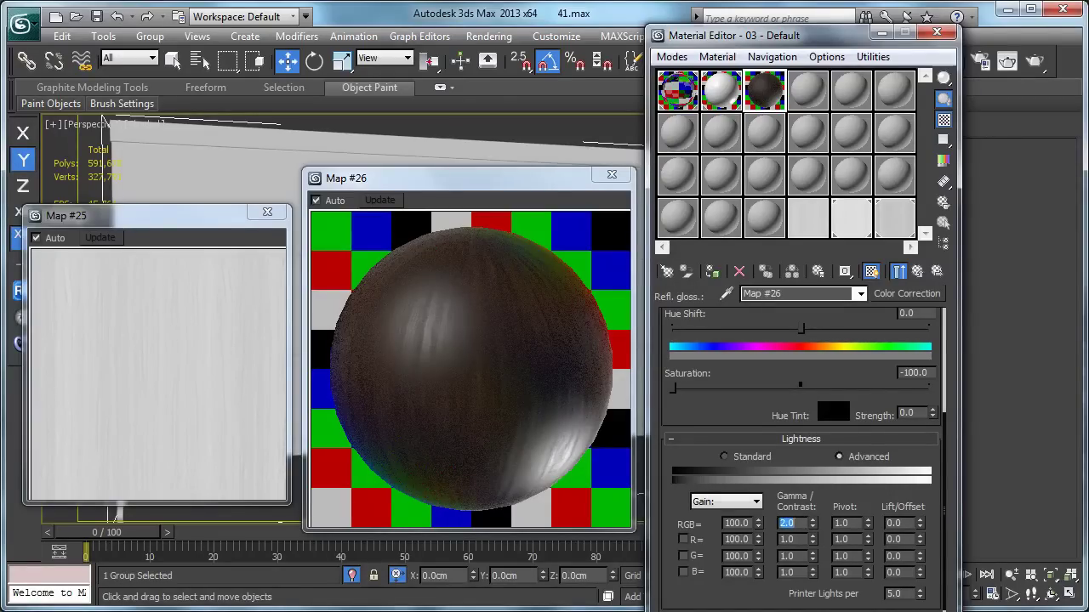
type("2.5")
key("Return")
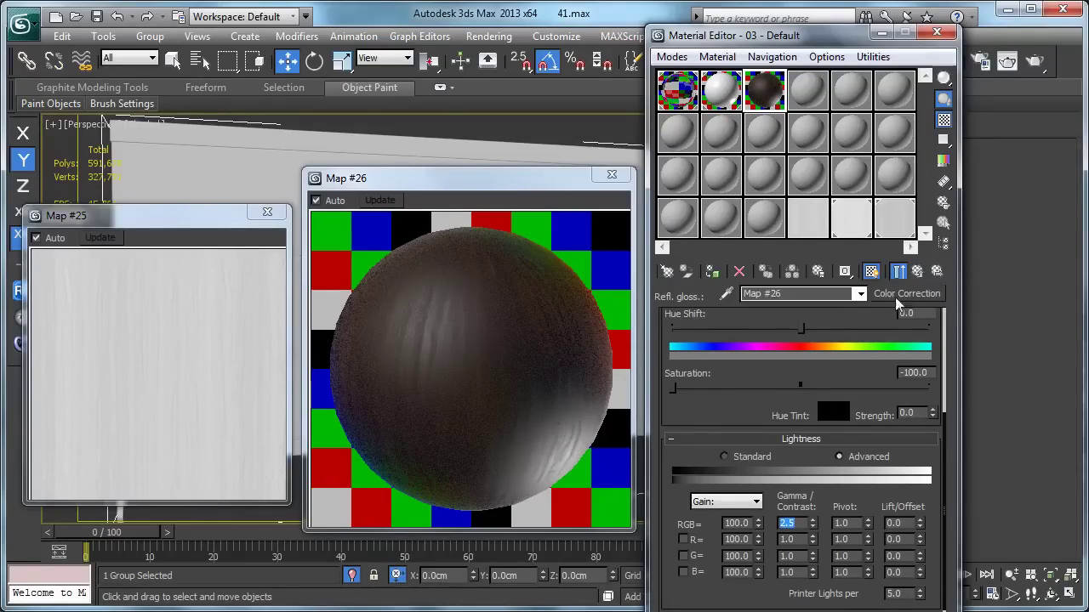
left_click(917, 270)
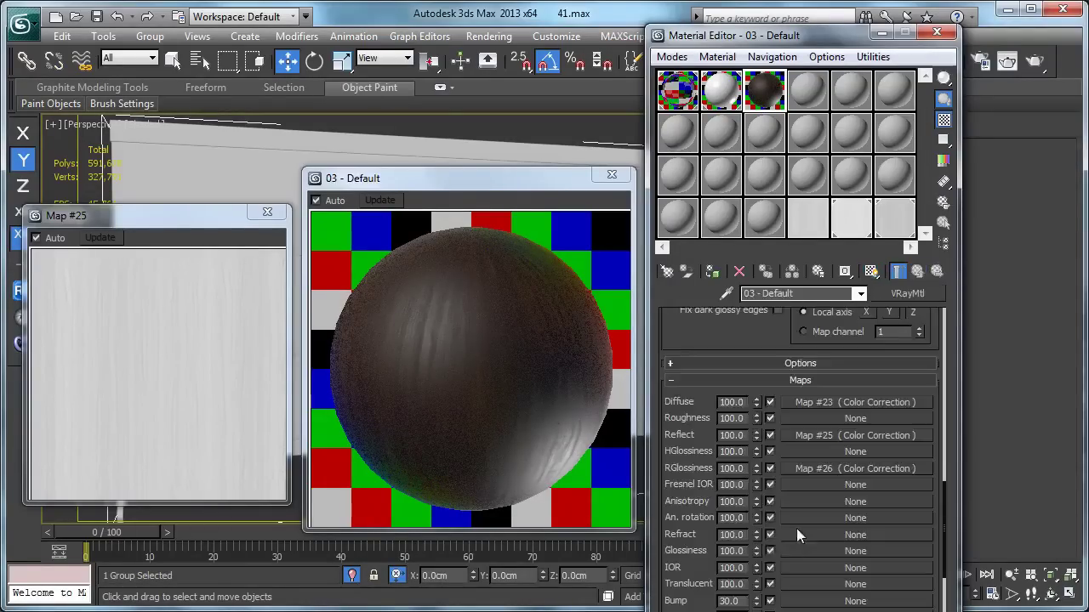
Lower reflect Map #25's RGB gamma from 3.0 to 2.0, back on the VRayMtl map list
left_click(819, 436)
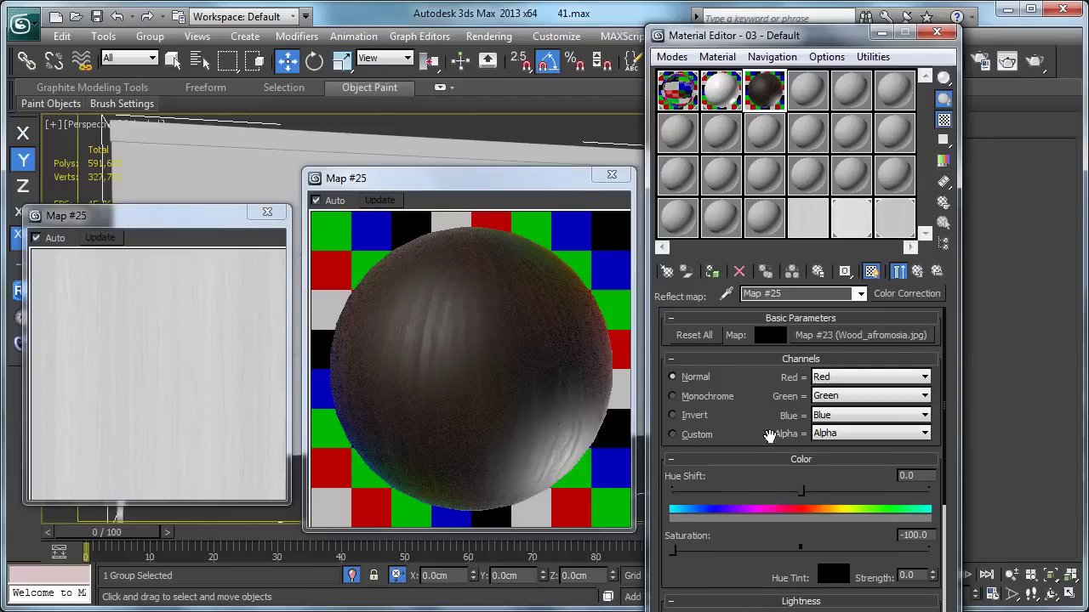
left_click_drag(769, 435, 771, 360)
left_click_drag(770, 508, 775, 419)
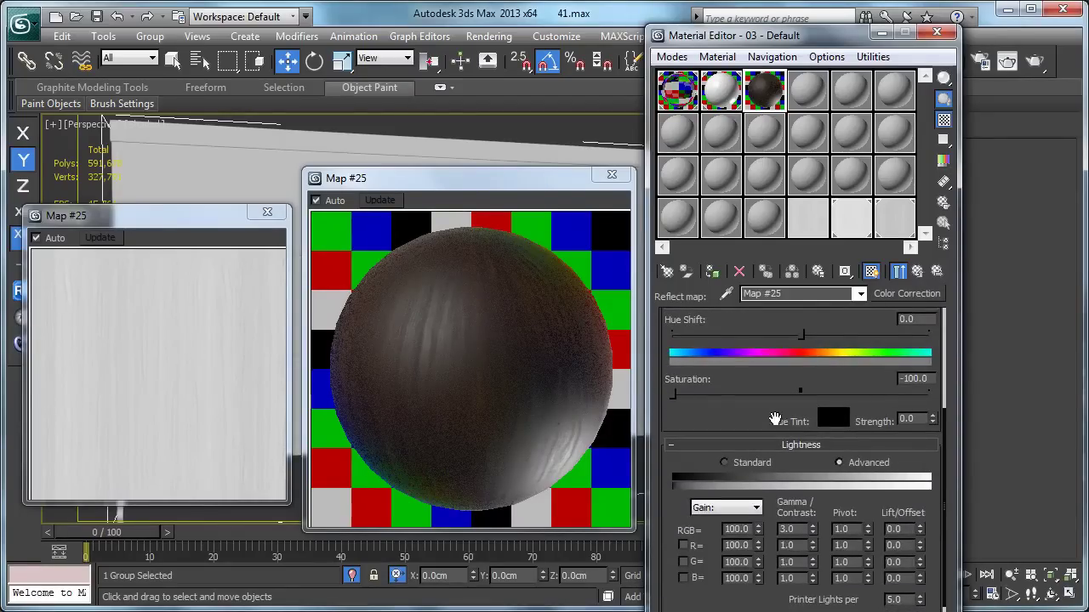
double_click(800, 529)
type("2")
key("Return")
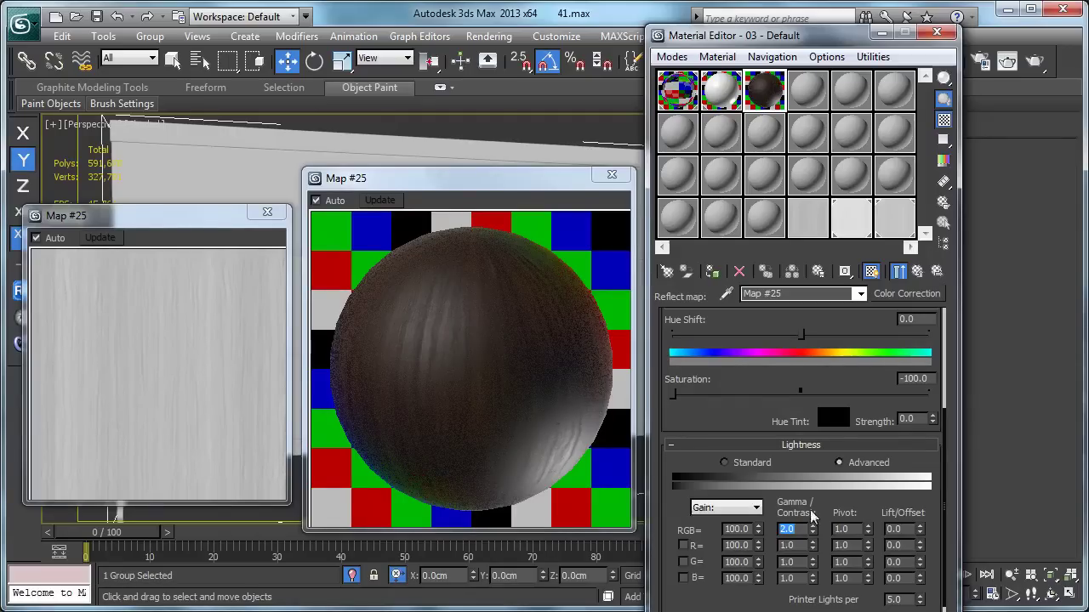
left_click(917, 270)
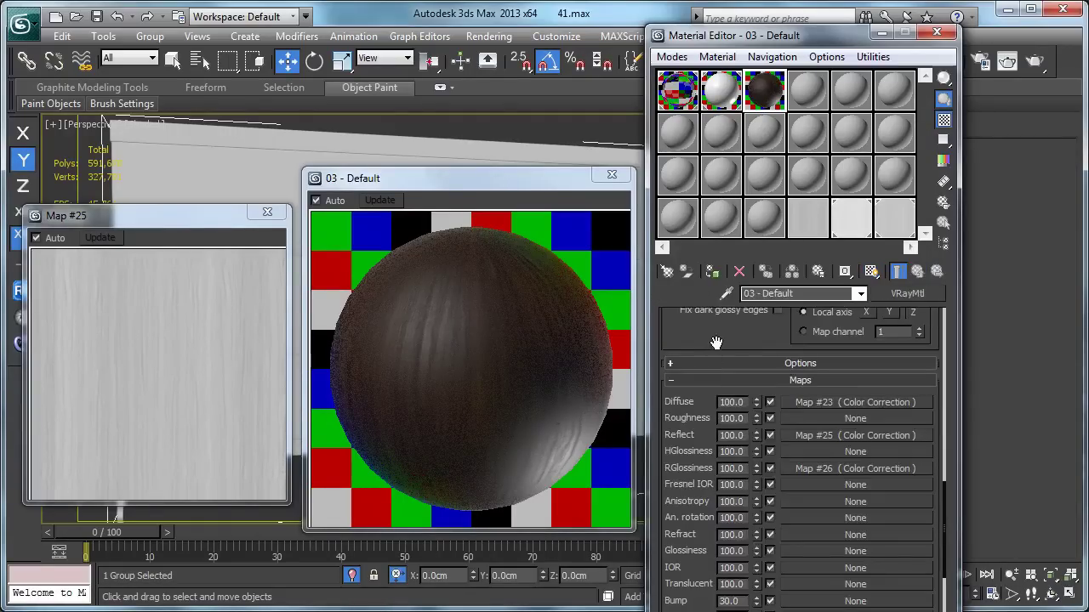
left_click_drag(685, 493, 687, 441)
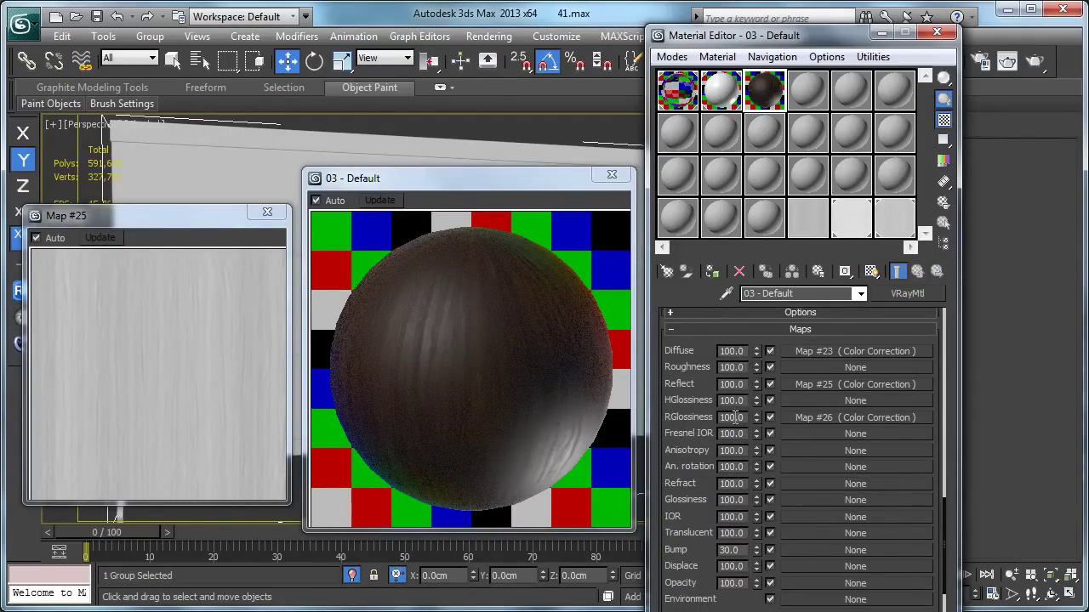
left_click_drag(669, 492, 672, 459)
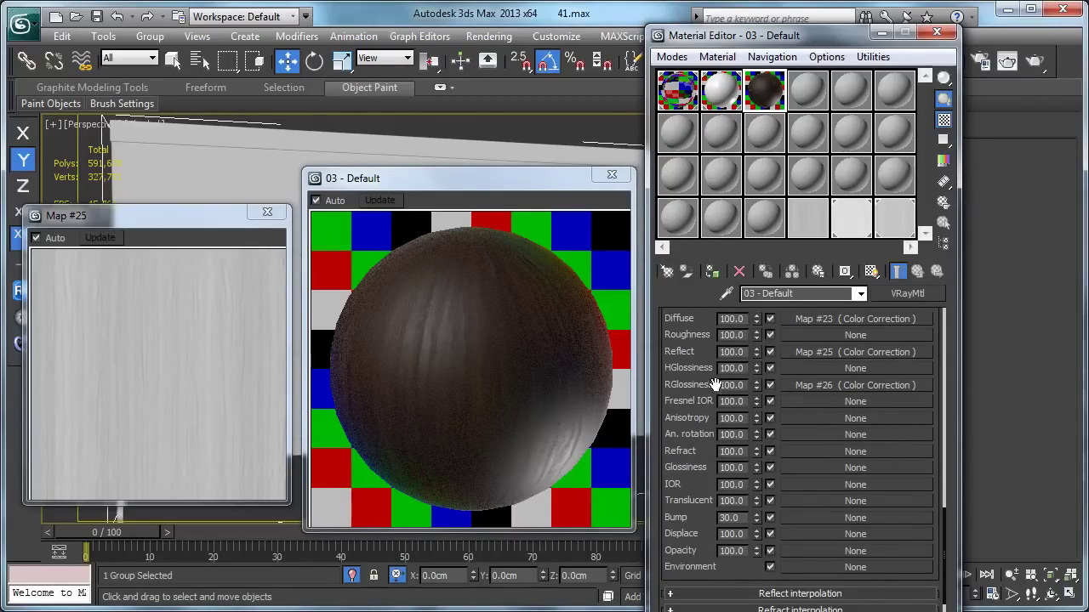
Copy glossiness Map #26 into the Bump slot as Map #27 and lower bump amount from 30 to 5
left_click_drag(715, 386, 716, 416)
left_click_drag(822, 552, 823, 549)
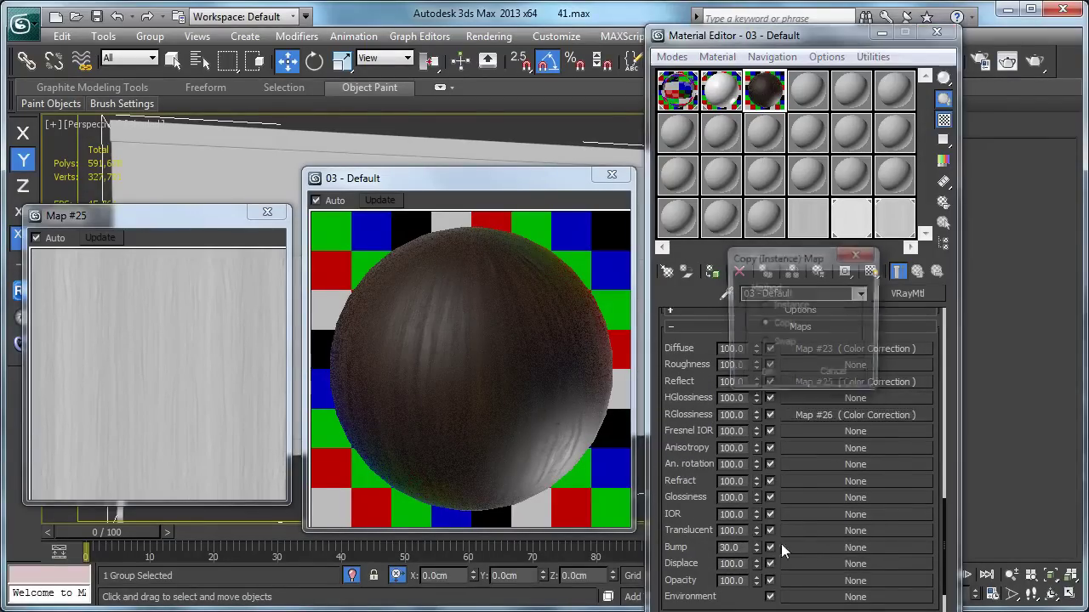
left_click(763, 376)
double_click(735, 547)
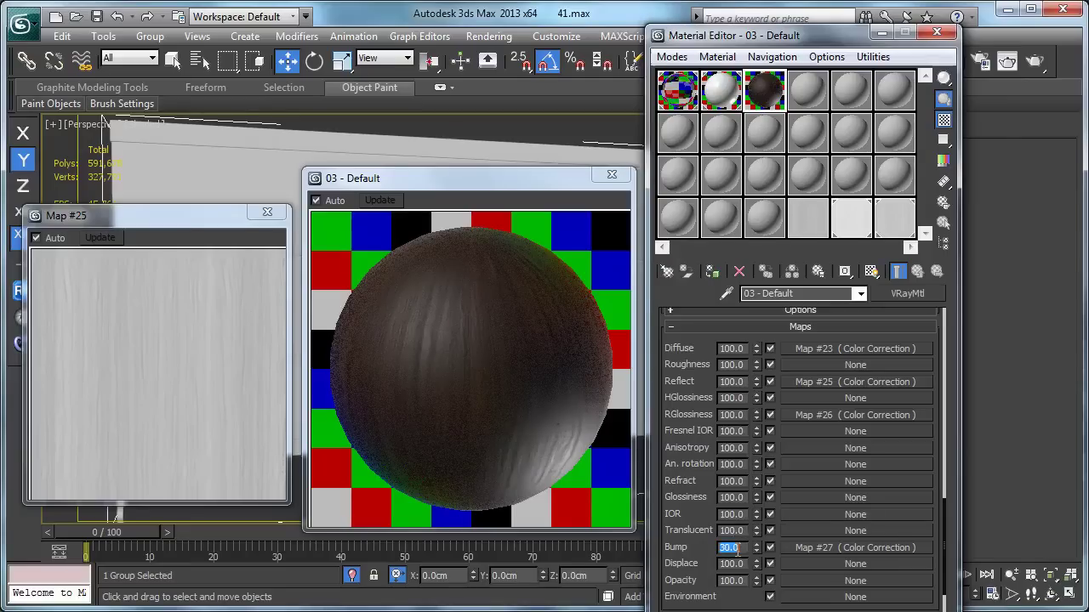
type("5")
scroll(711, 451, "up", 2)
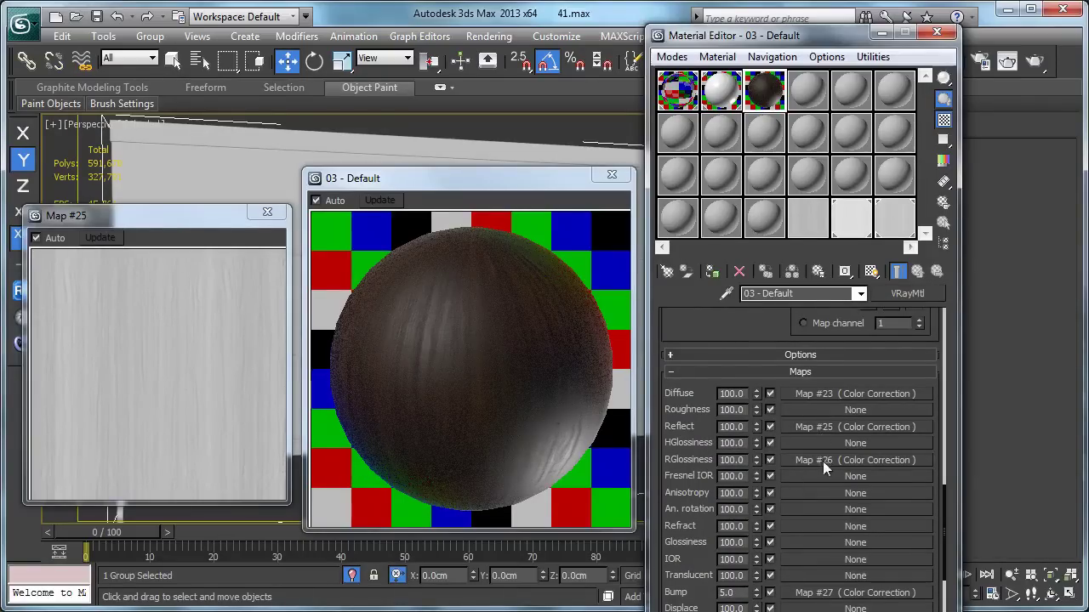
scroll(765, 415, "up", 6)
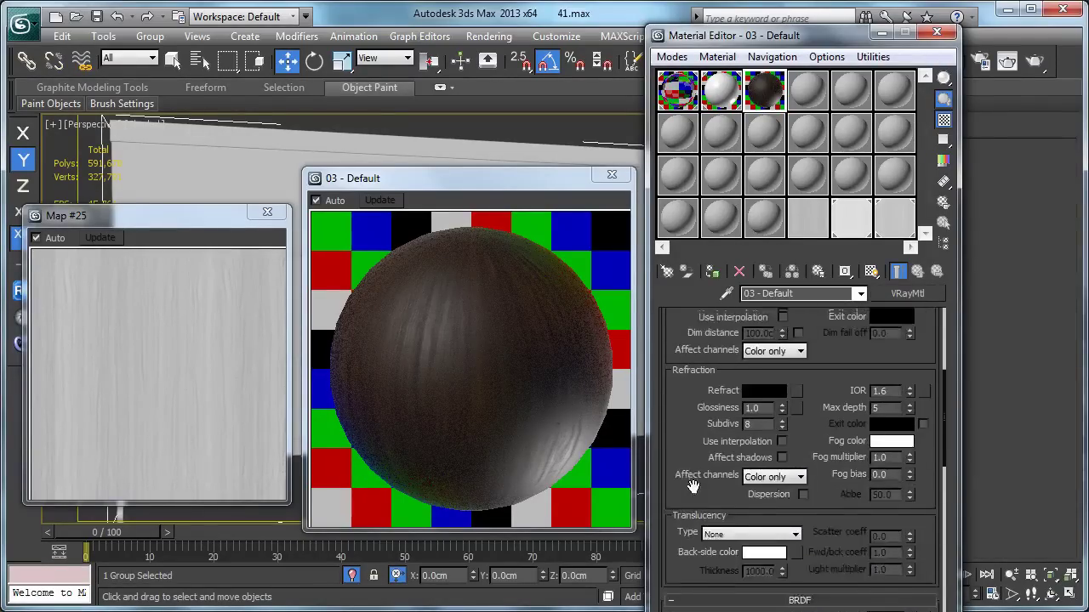
scroll(693, 487, "up", 5)
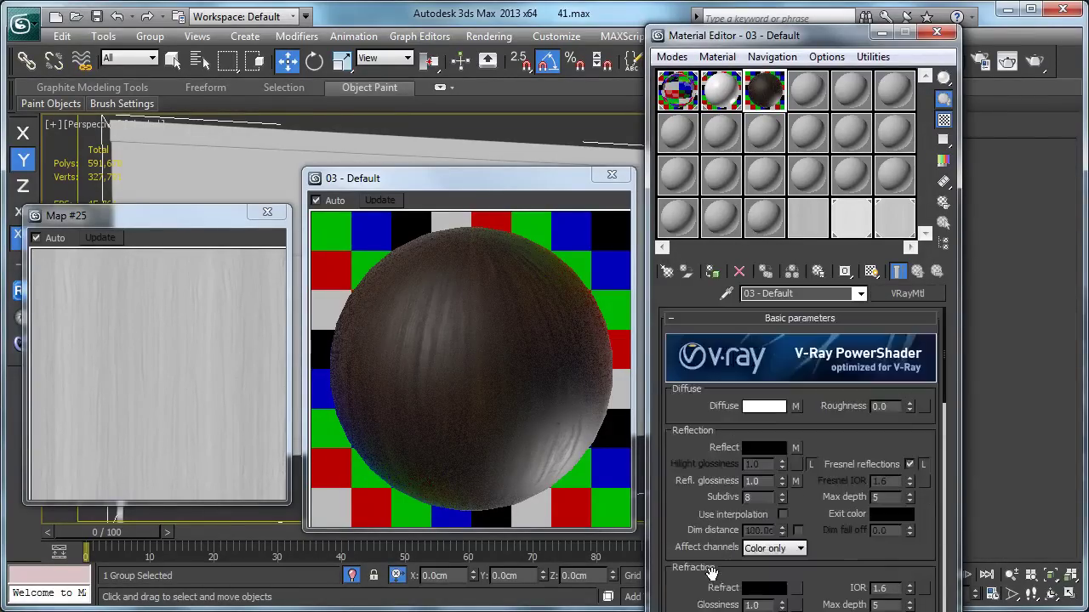
scroll(715, 559, "down", 5)
left_click_drag(702, 565, 702, 498)
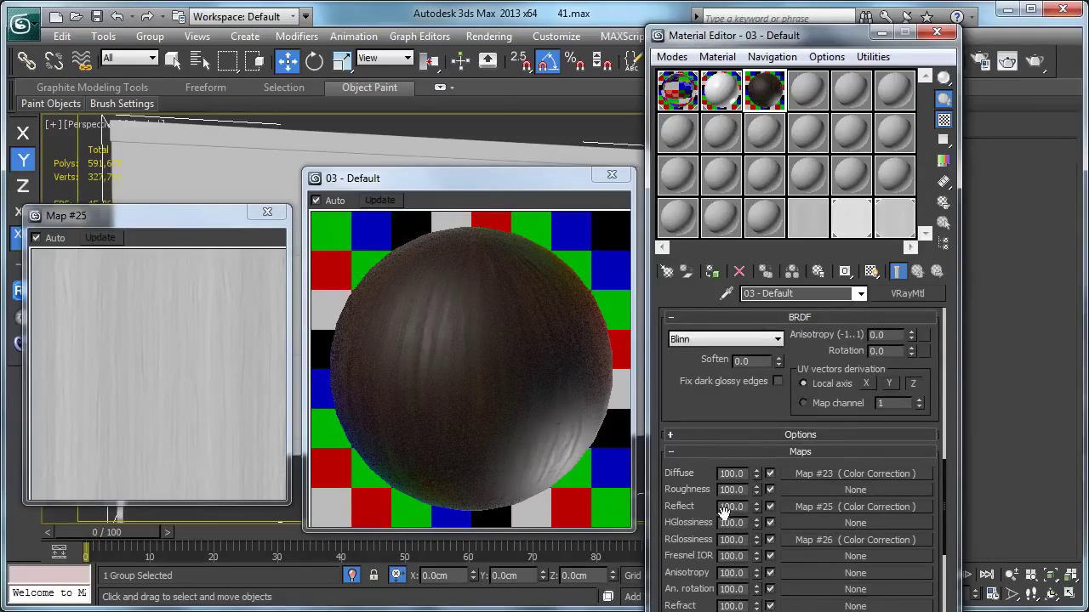
Set reflect Map #25's Color Correction RGB gamma to 3.0 after trying 1.0 and 4.0
left_click(818, 507)
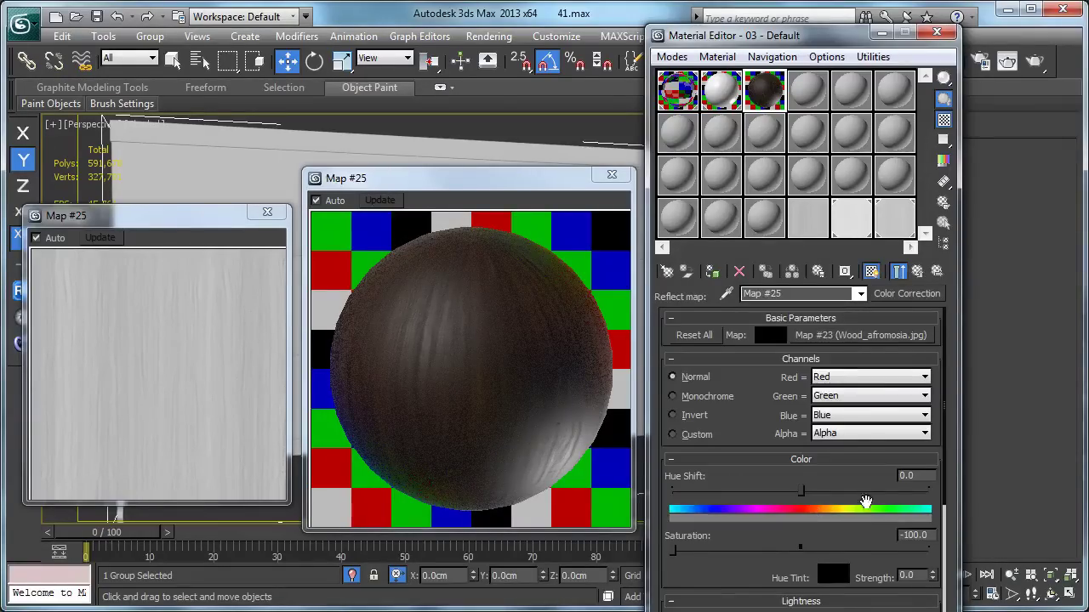
scroll(782, 432, "down", 4)
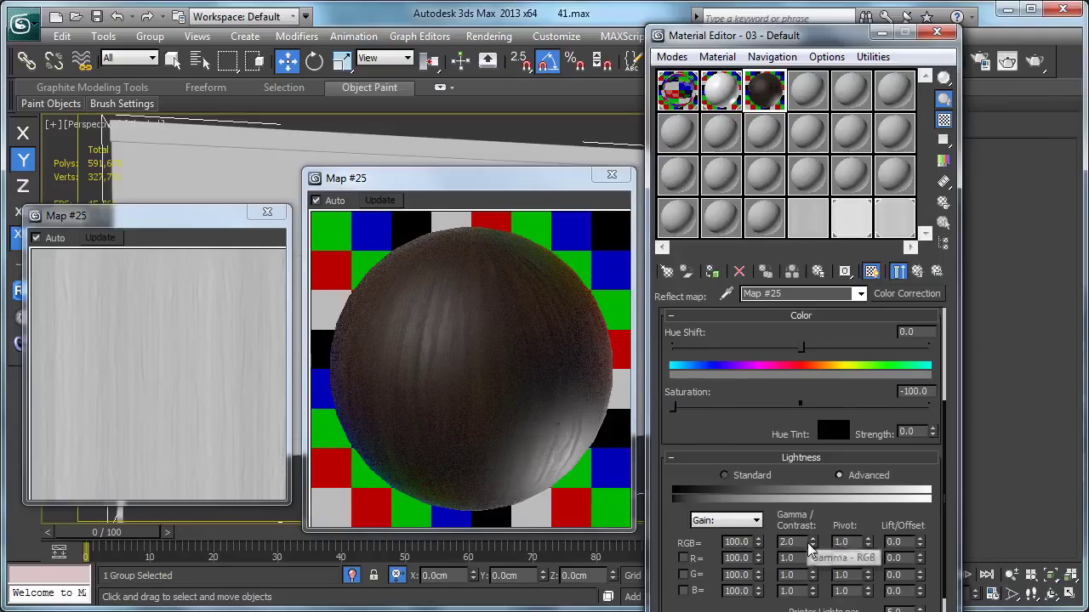
left_click_drag(813, 546, 825, 582)
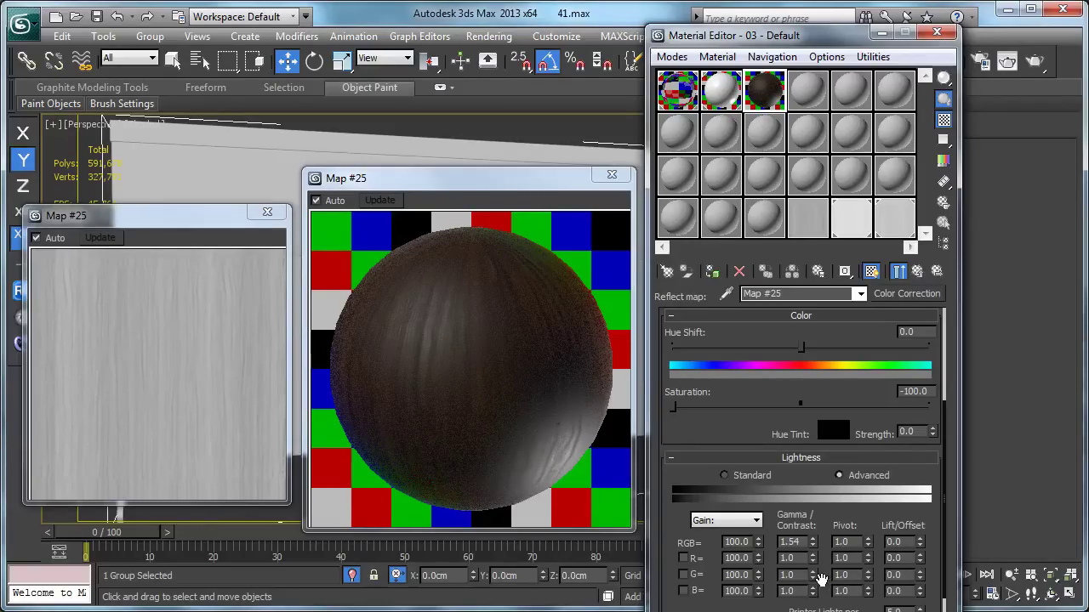
double_click(776, 542)
type("1")
key("Return")
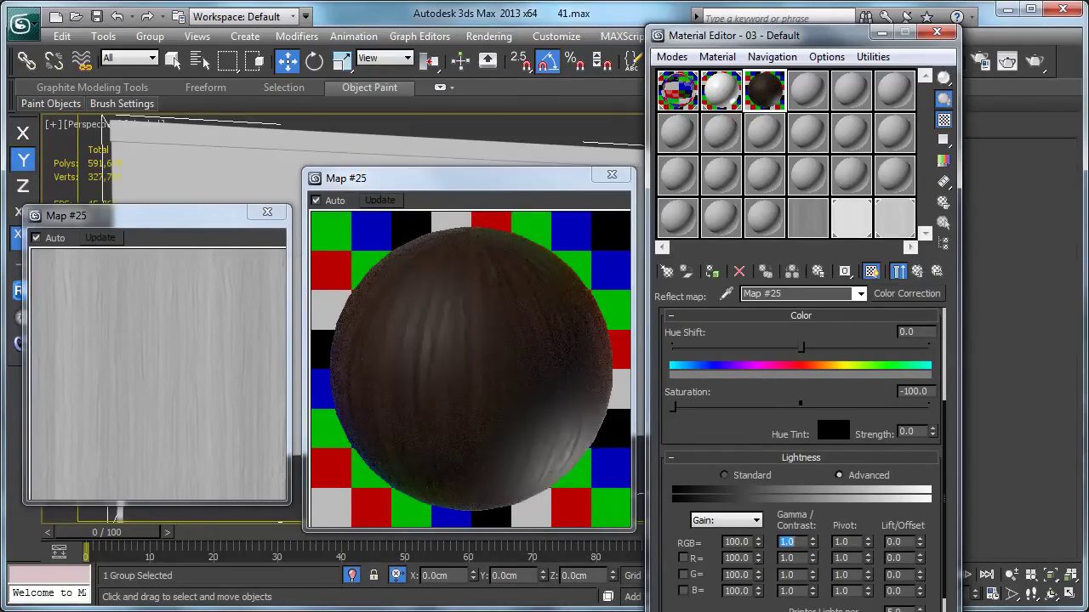
type("3")
key("Return")
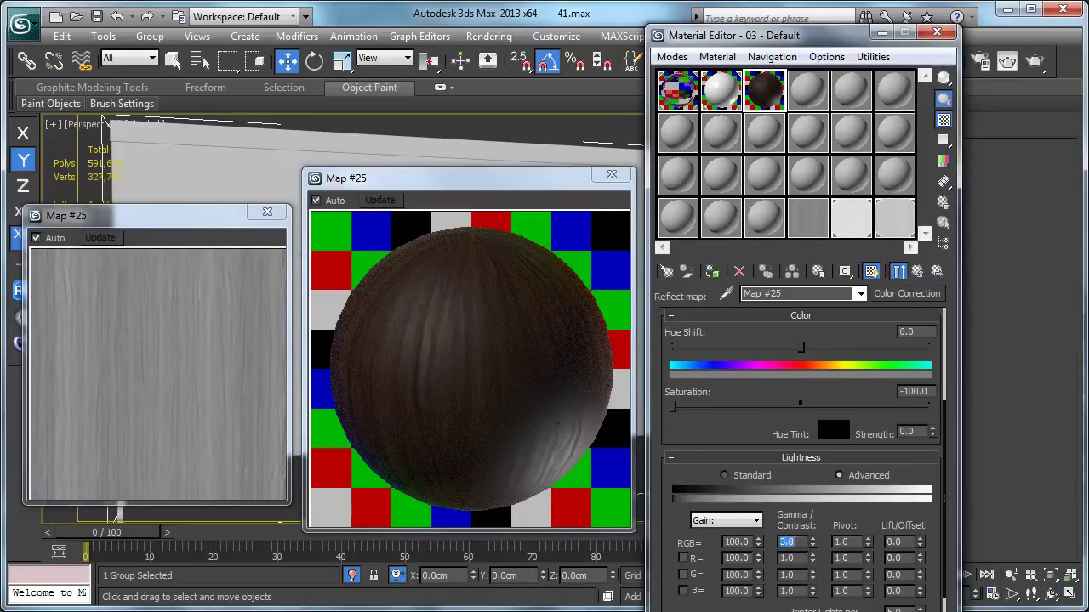
type("4")
key("Return")
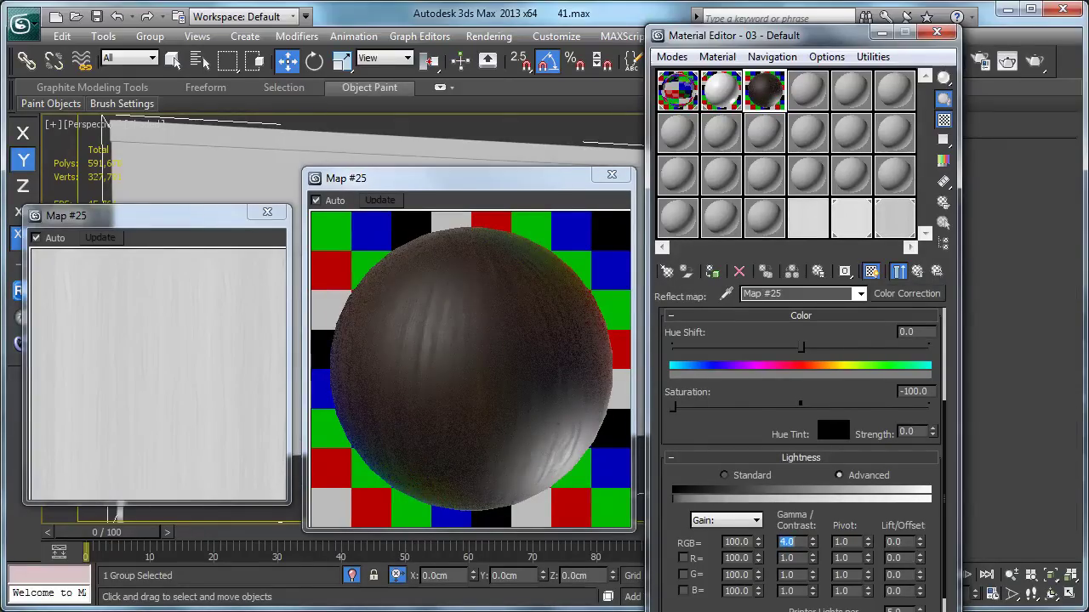
type("3")
key("Return")
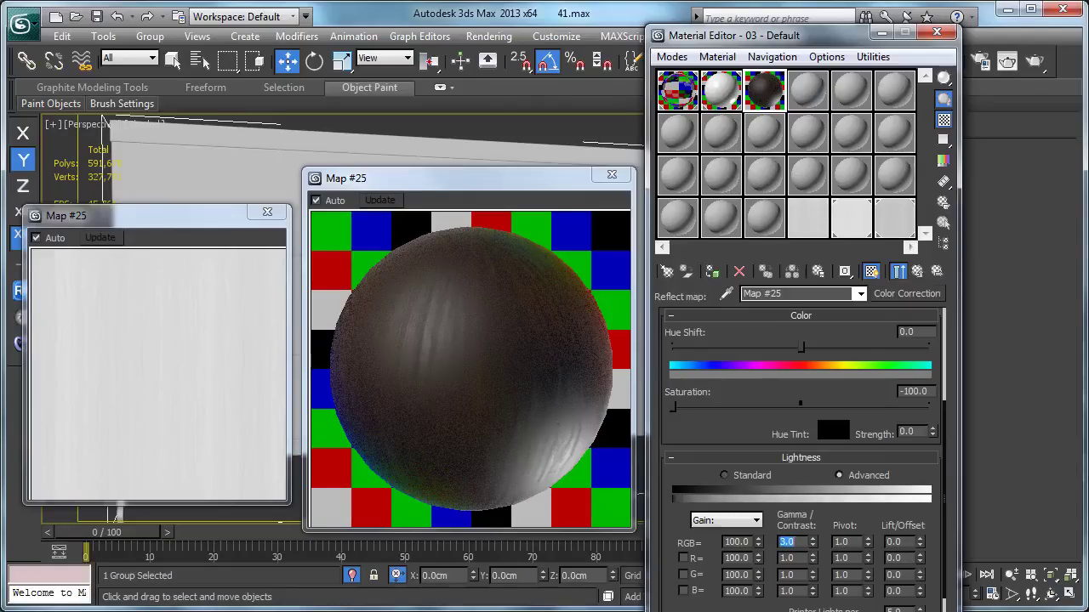
From the parent material, set glossiness Map #26's RGB gamma to 5.0 after trying 4.0
left_click(917, 270)
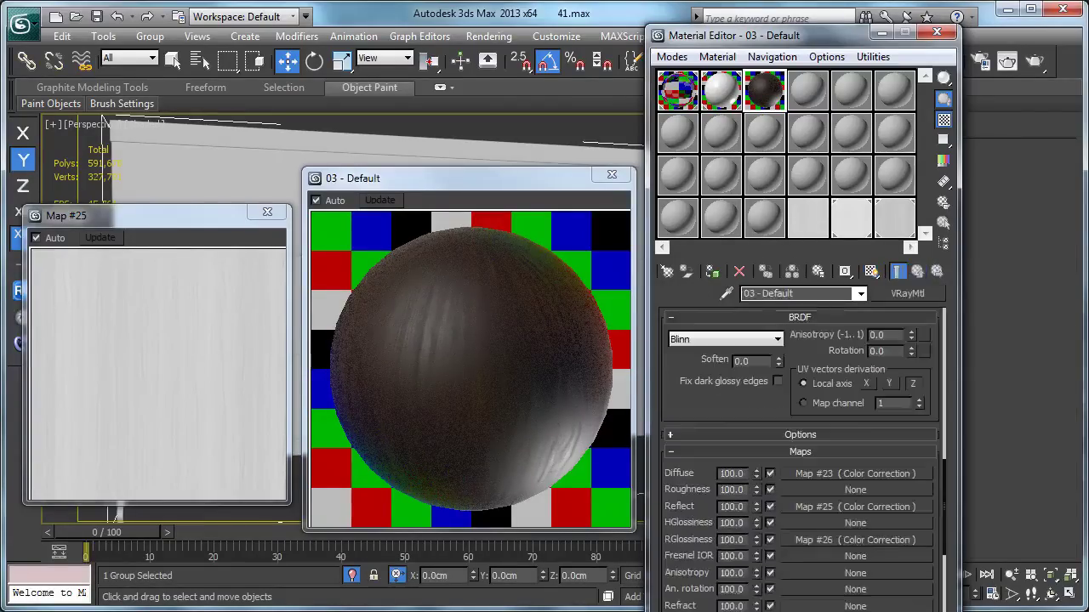
left_click(791, 541)
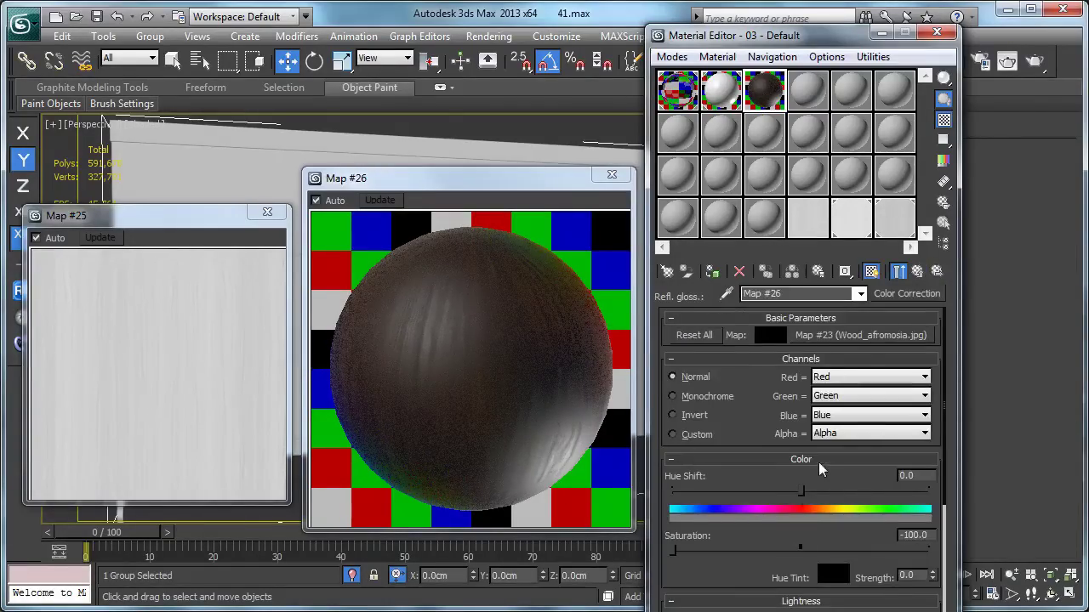
scroll(780, 445, "down", 5)
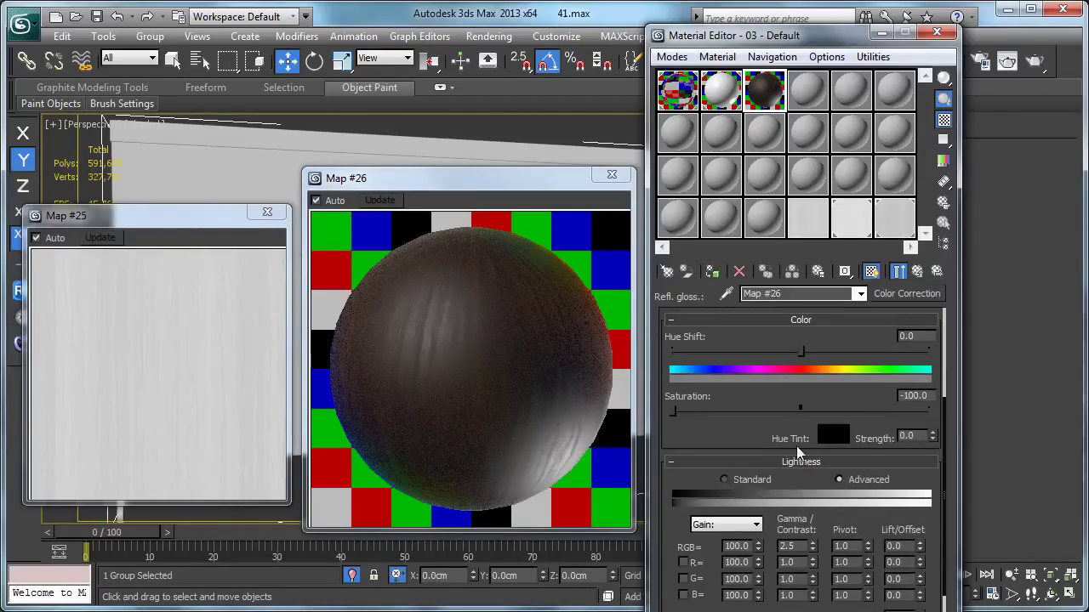
double_click(804, 546)
type("4")
key("Return")
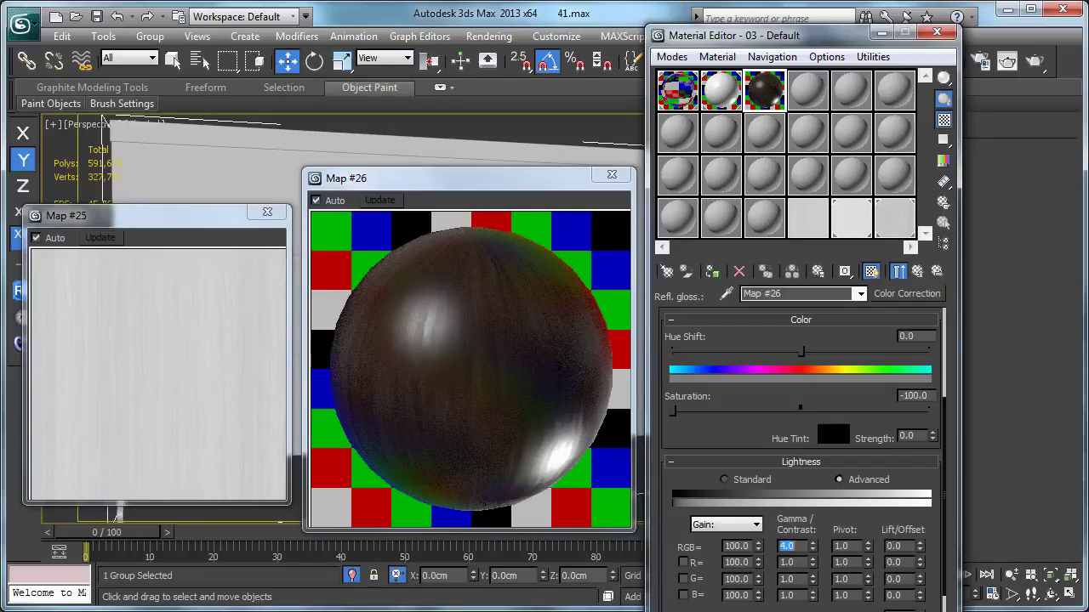
type("5")
key("Return")
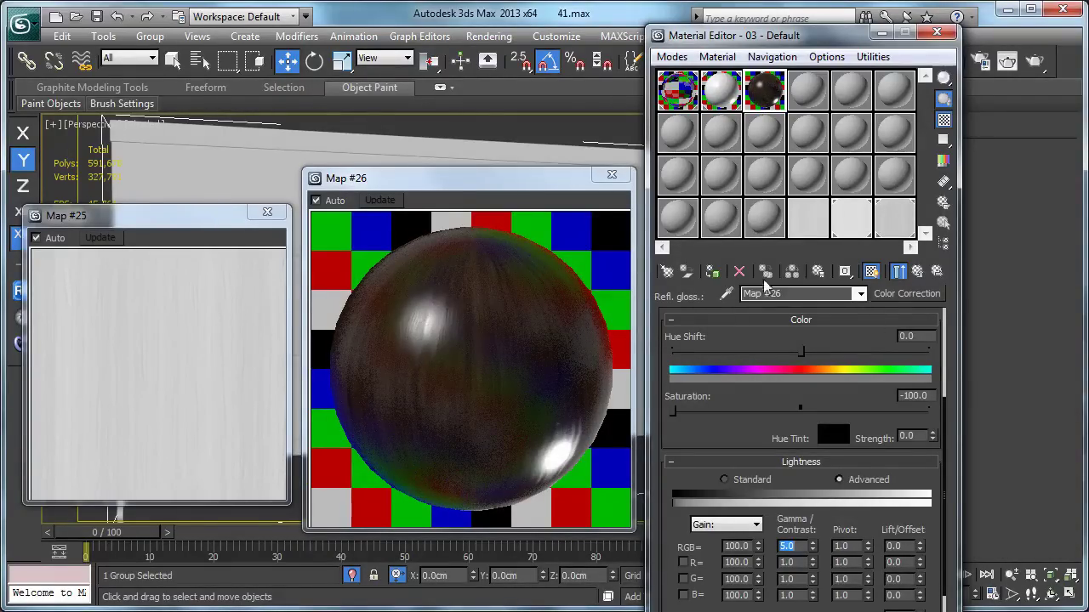
Instance Map #26 into an empty sample slot and open its magnified preview at upper left
left_click_drag(845, 289, 757, 222)
left_click(769, 377)
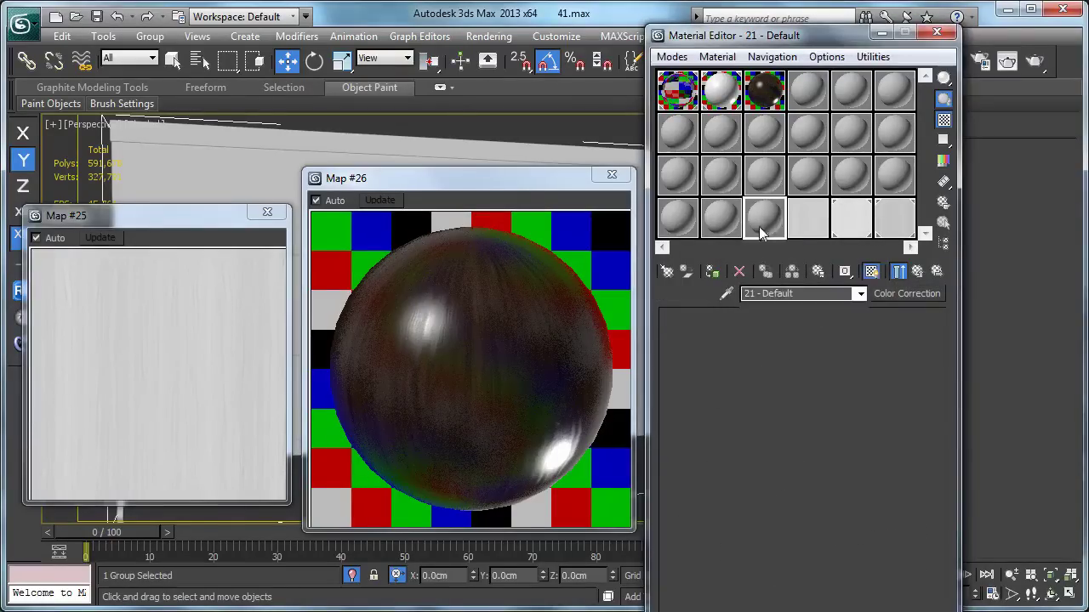
left_click(763, 226)
double_click(763, 225)
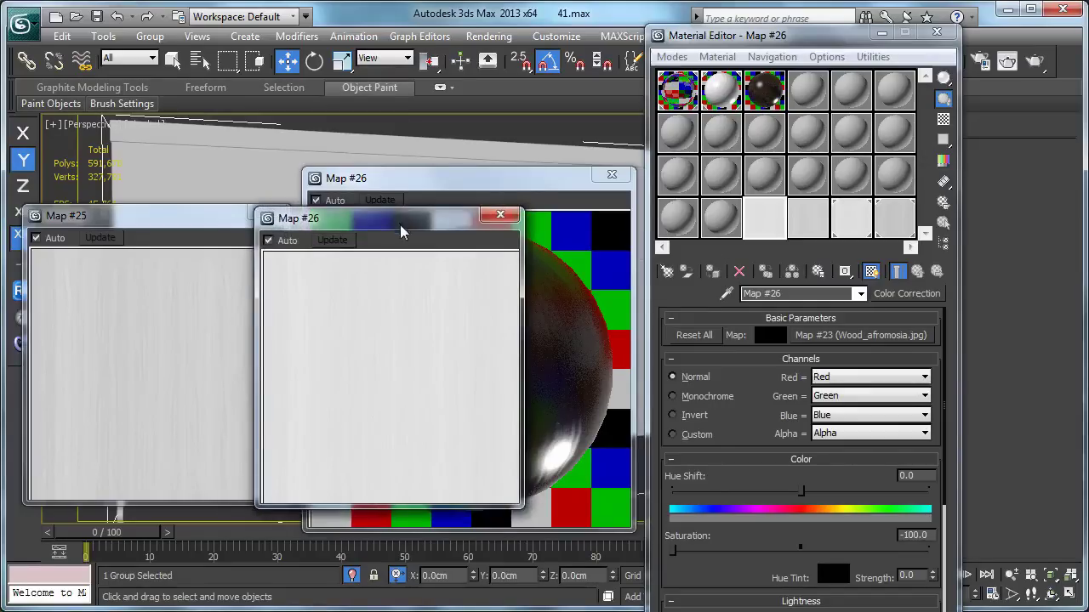
left_click_drag(398, 225, 171, 60)
Bring the Map #25 preview forward, then switch the editor back to Map #26
left_click(207, 376)
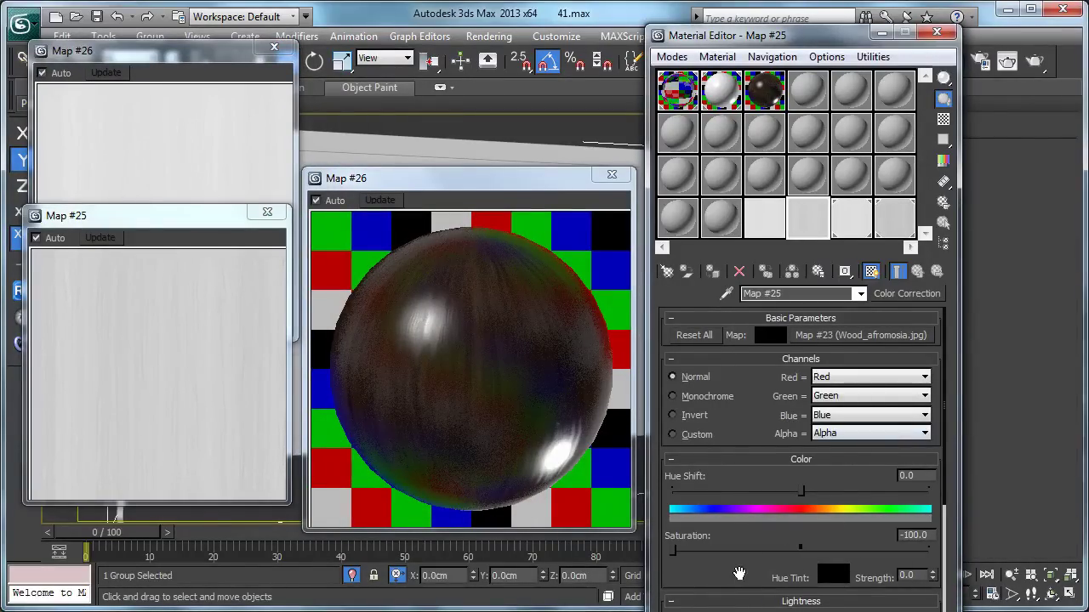
left_click_drag(740, 567, 731, 400)
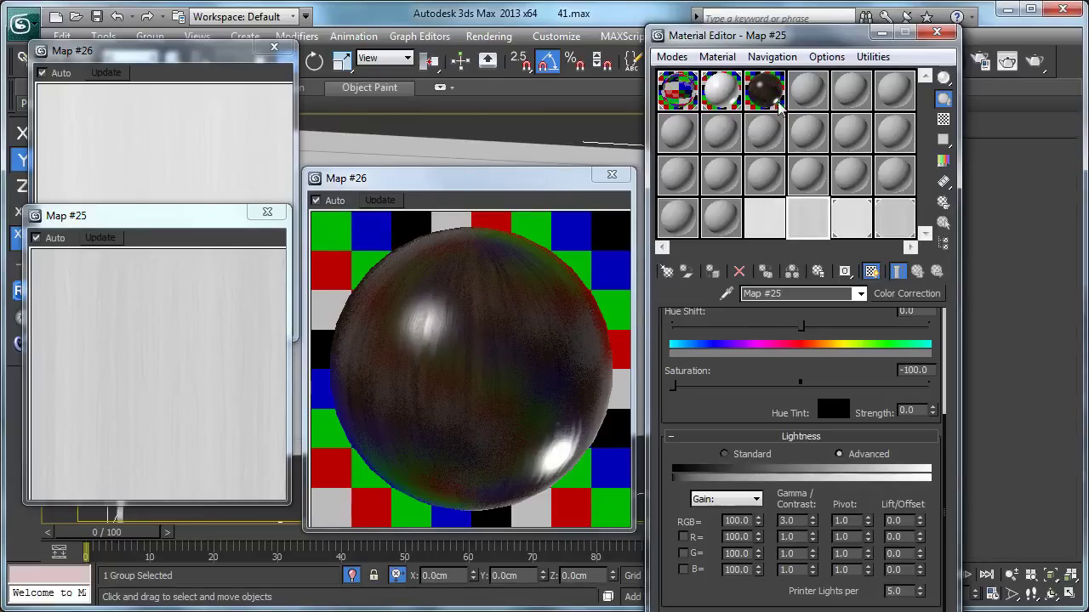
left_click(765, 219)
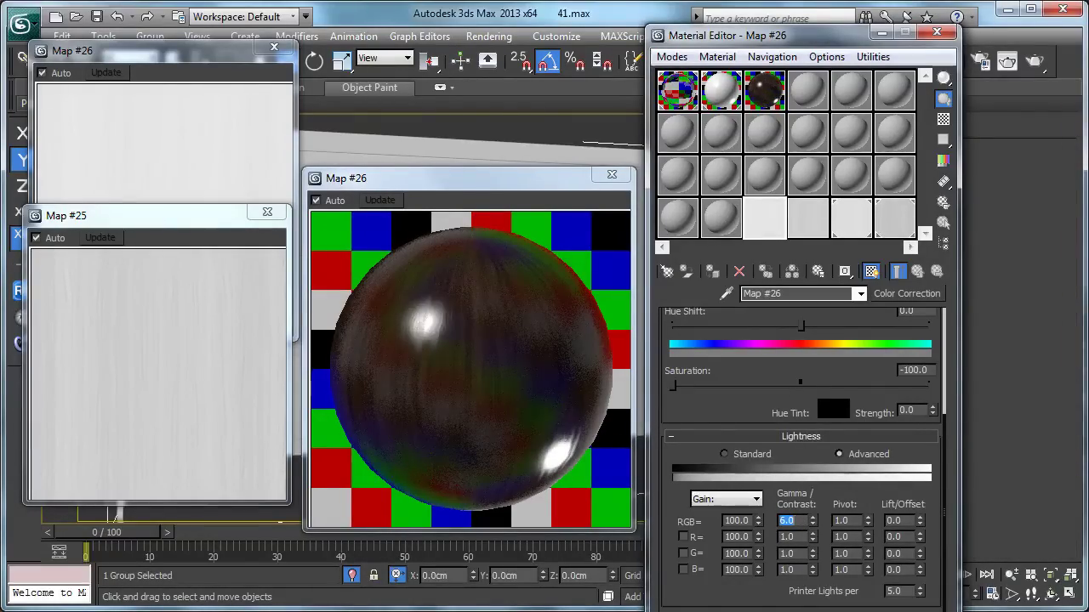
Return to reflect Map #25 and set its RGB gamma to 4.0, then back to 3.0
left_click(759, 100)
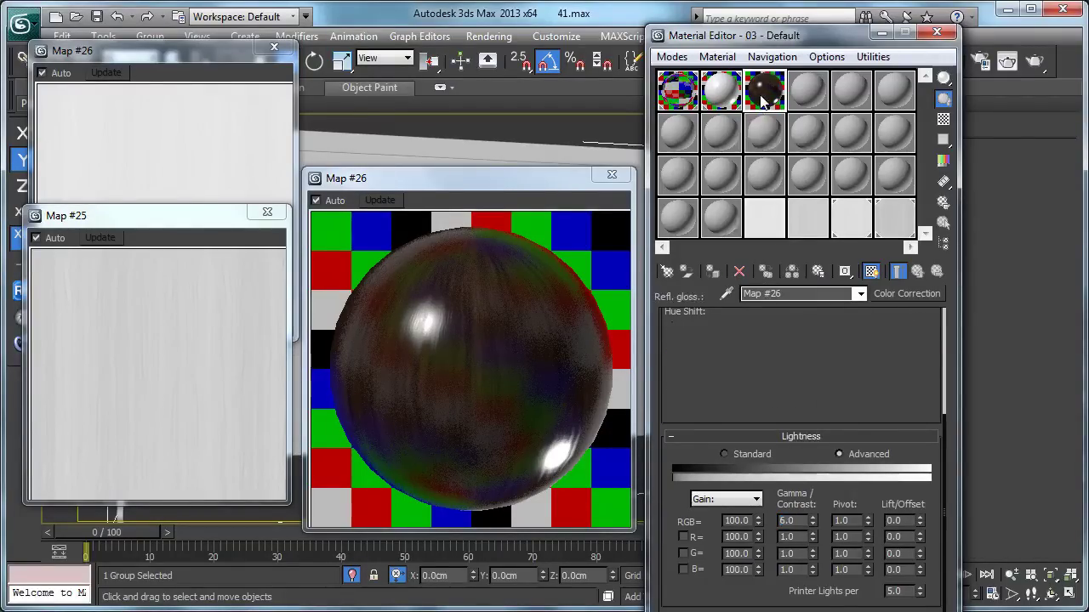
left_click(808, 229)
double_click(791, 520)
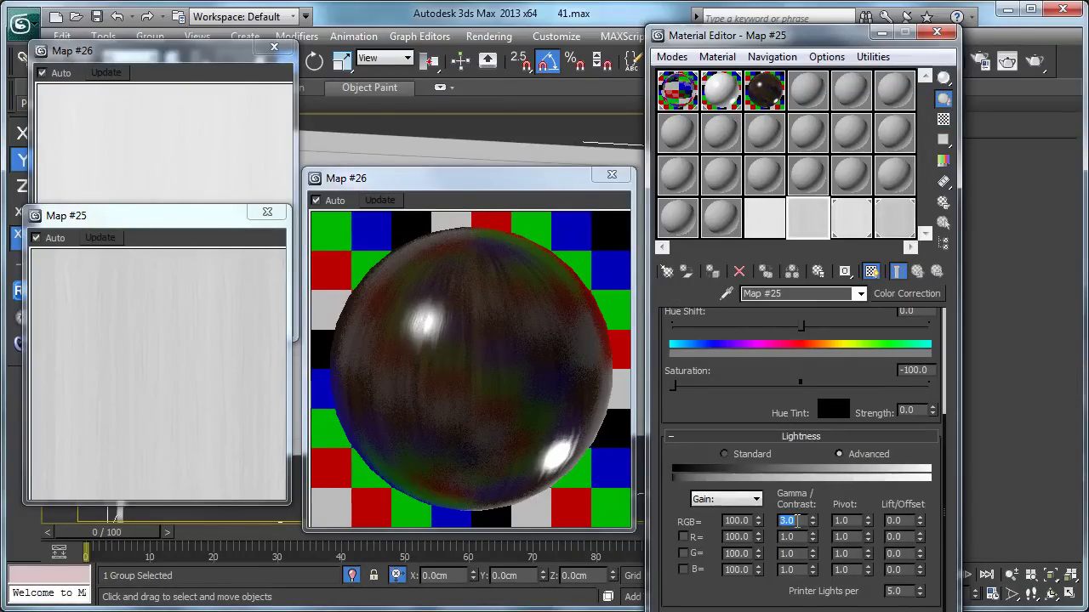
type("4")
key("Return")
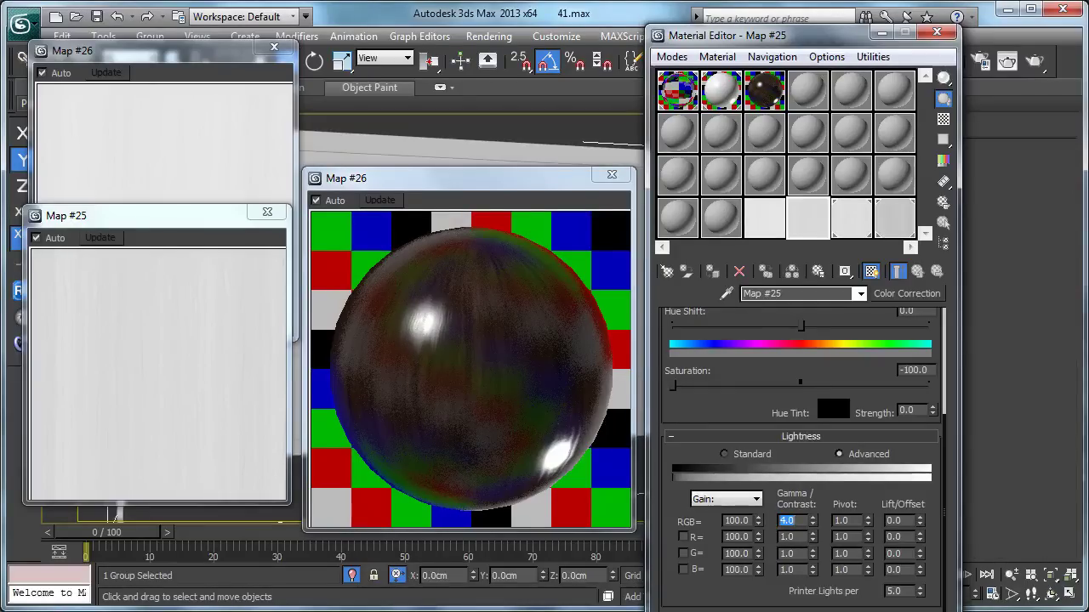
type("3")
key("Return")
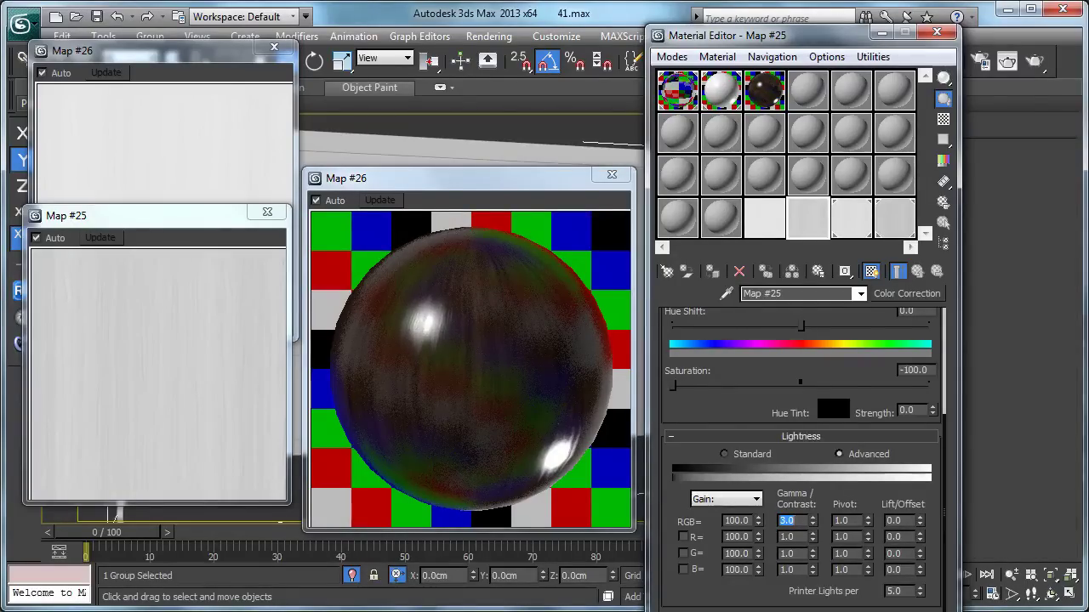
Close the magnified Map #25 and Map #26 preview windows
left_click(267, 212)
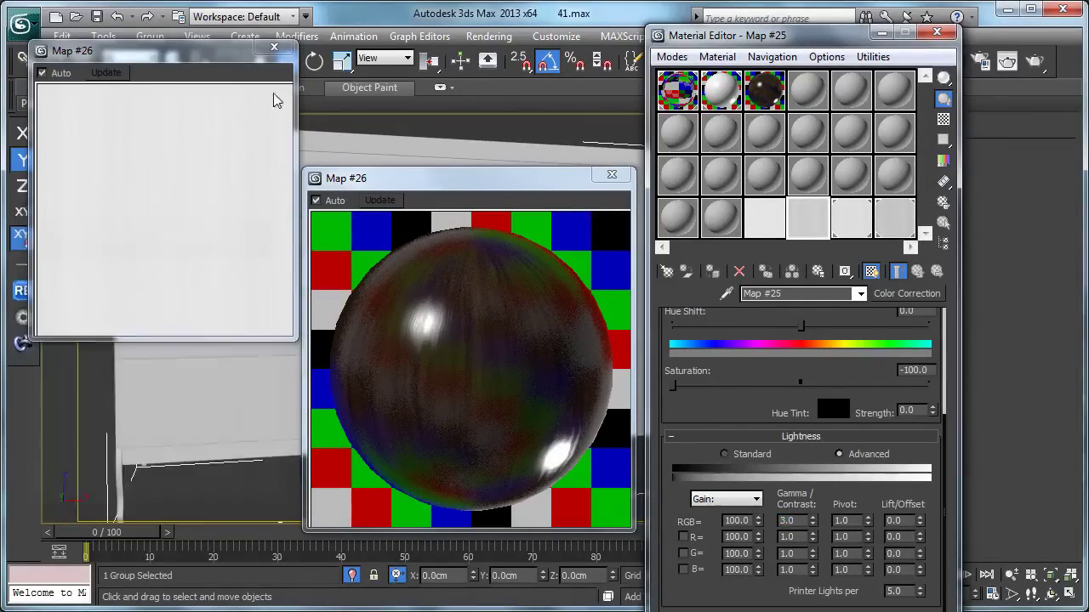
left_click(274, 47)
left_click_drag(520, 190, 473, 179)
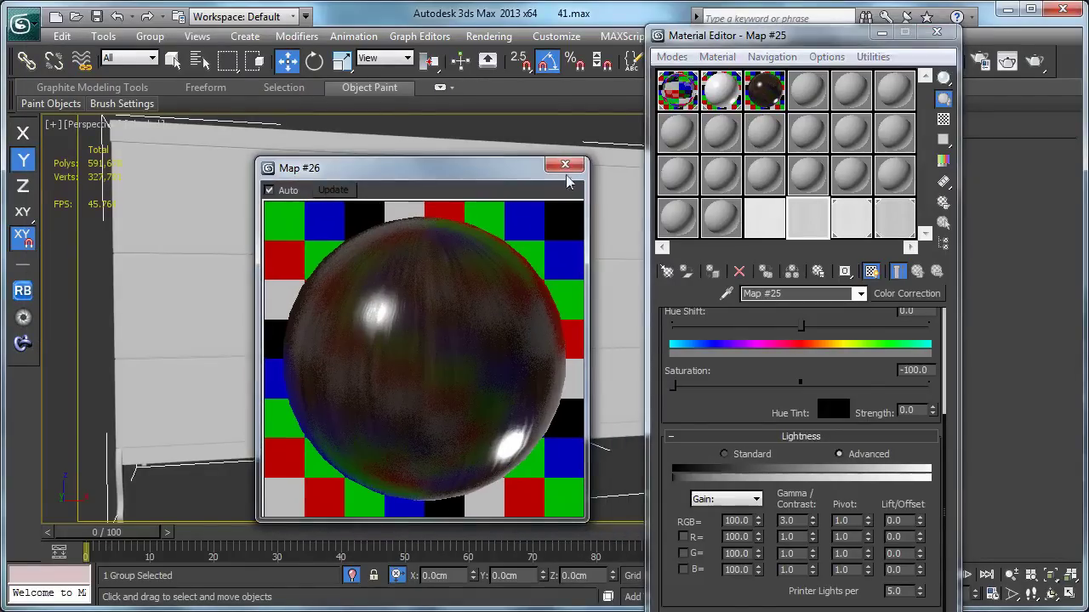
left_click(565, 167)
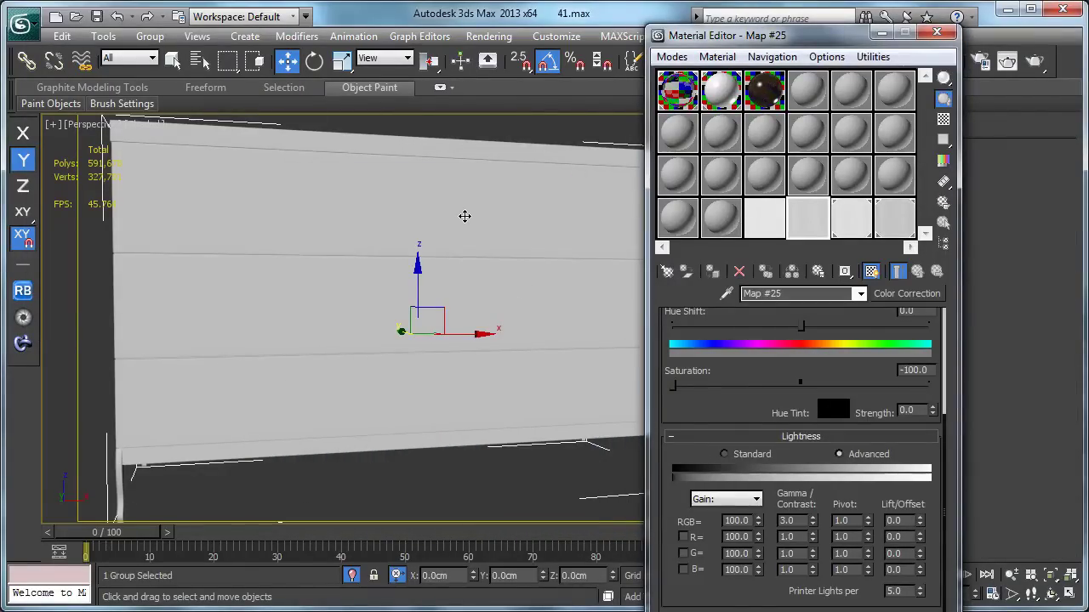
Ungroup the dresser and assign the 03 - Default dark wood material to its top drawer front
middle_click_drag(465, 216, 515, 231, "alt")
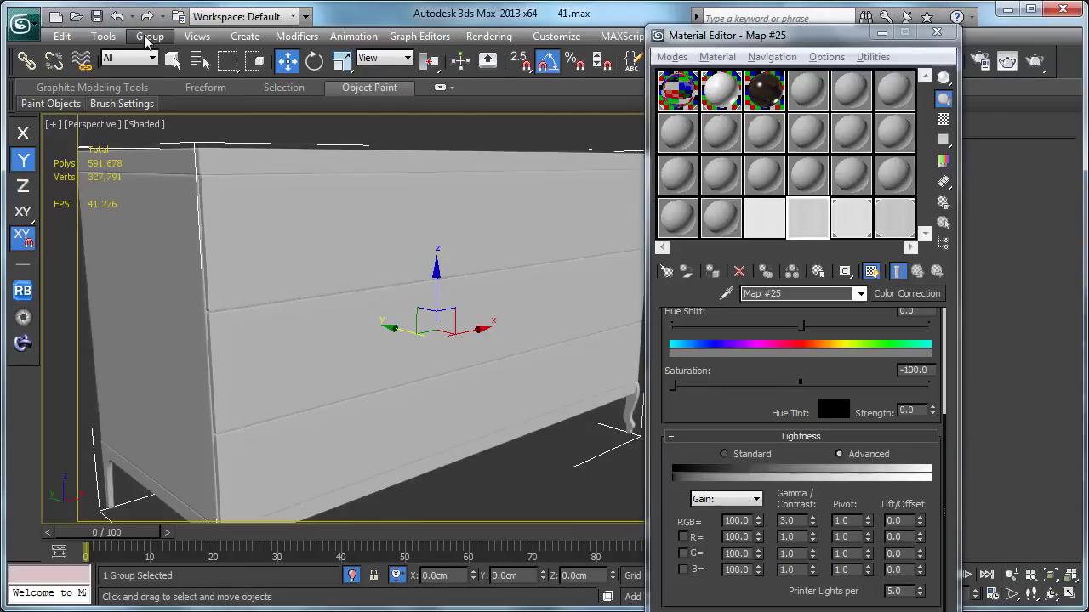
left_click(150, 35)
left_click(150, 75)
left_click(449, 228)
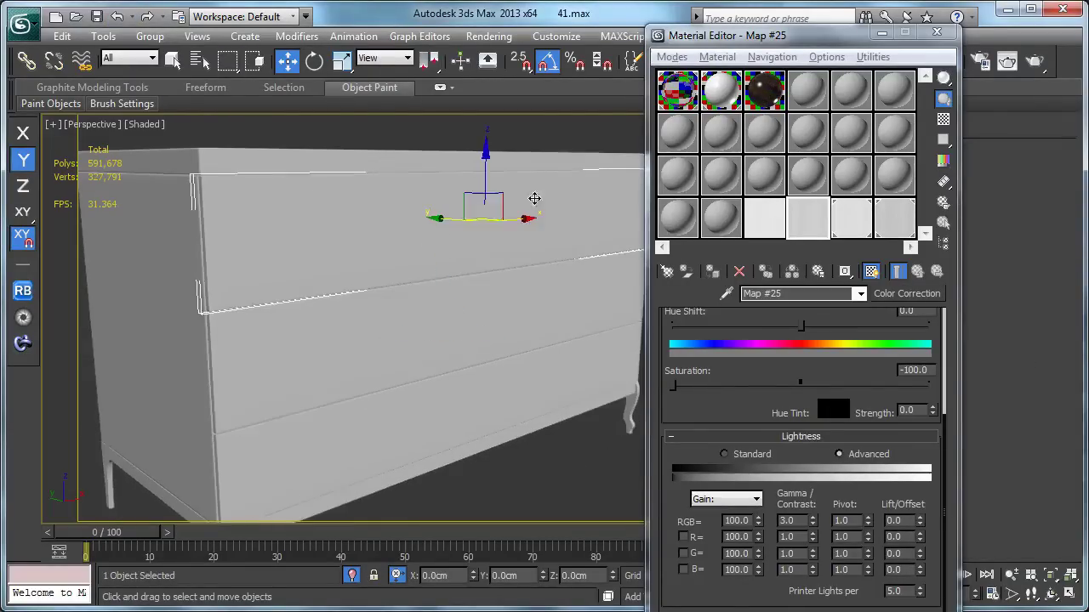
left_click(763, 91)
left_click(712, 270)
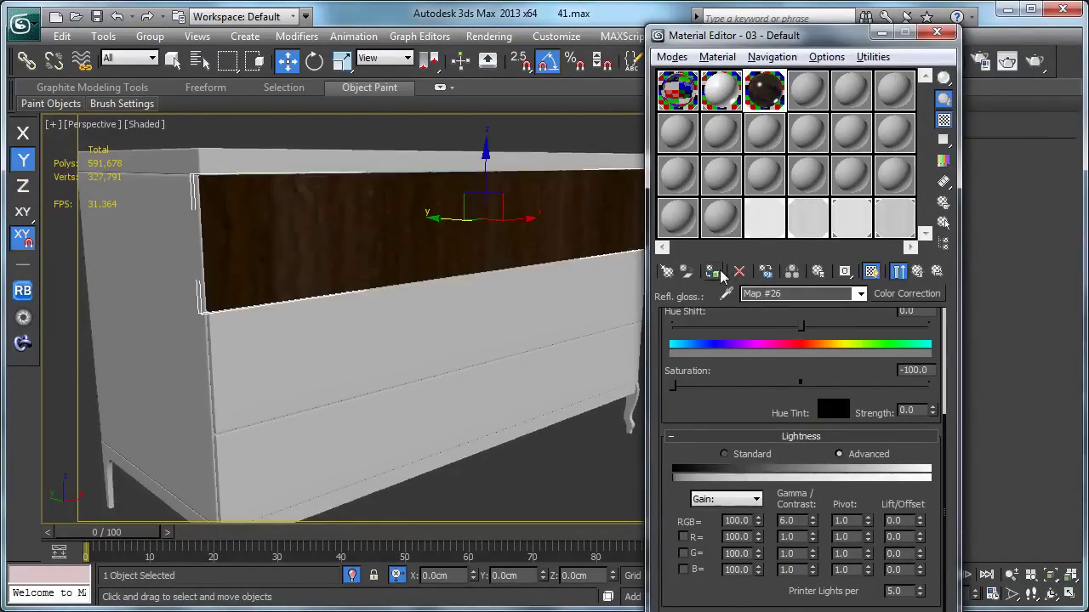
Close the Material Editor and add a UVW Map modifier to the drawer front
left_click(936, 32)
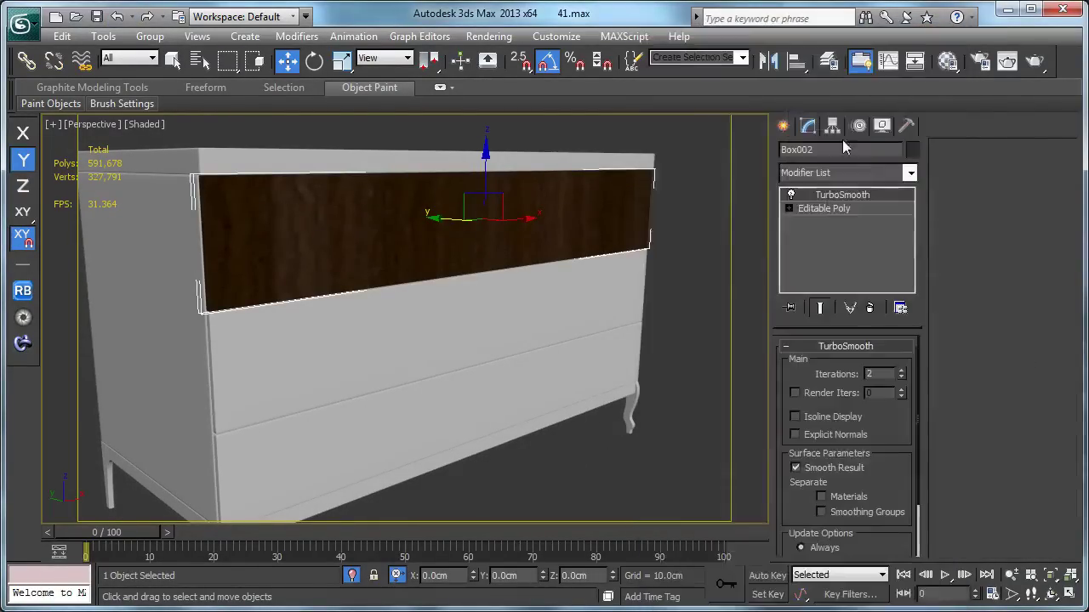
left_click(830, 174)
key("u")
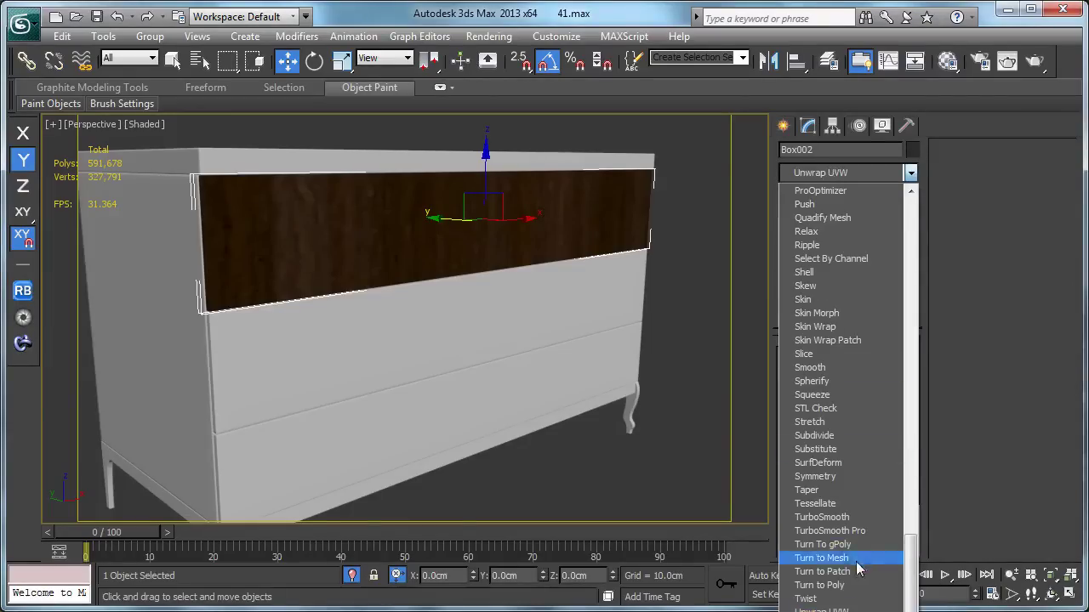
key("u")
key("Return")
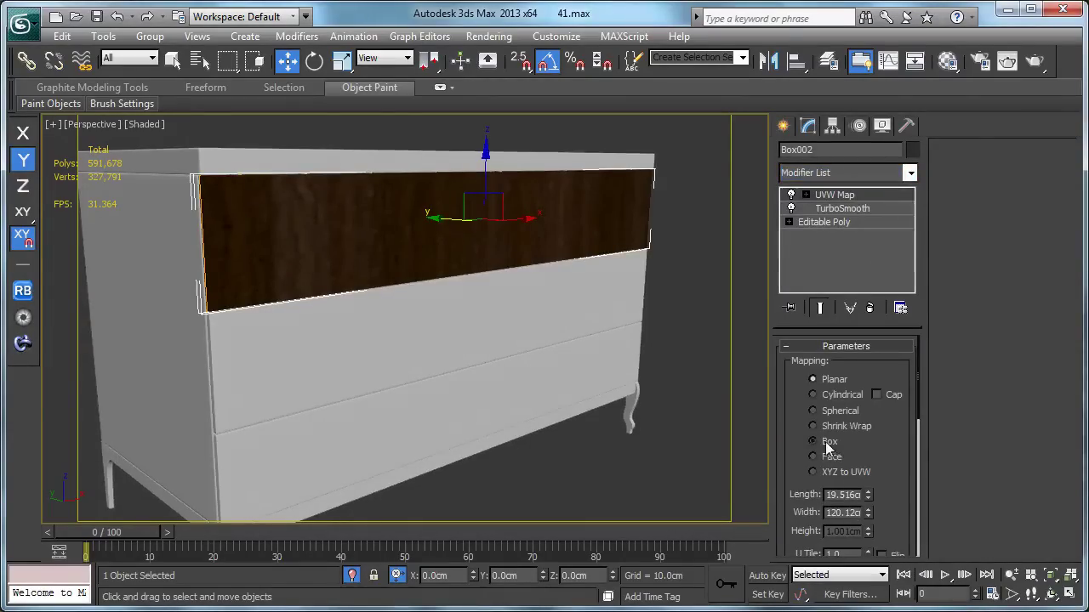
Set the mapping to Box and bitmap-fit it to Wood_afromosia.jpg
left_click(828, 442)
scroll(888, 478, "down", 4)
scroll(804, 417, "down", 3)
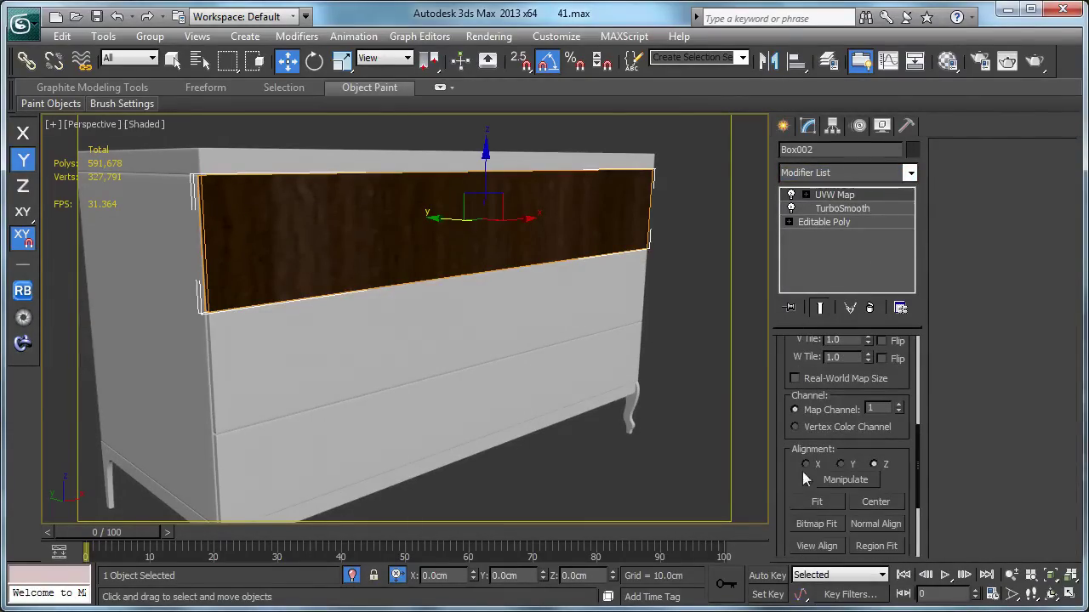
left_click(800, 527)
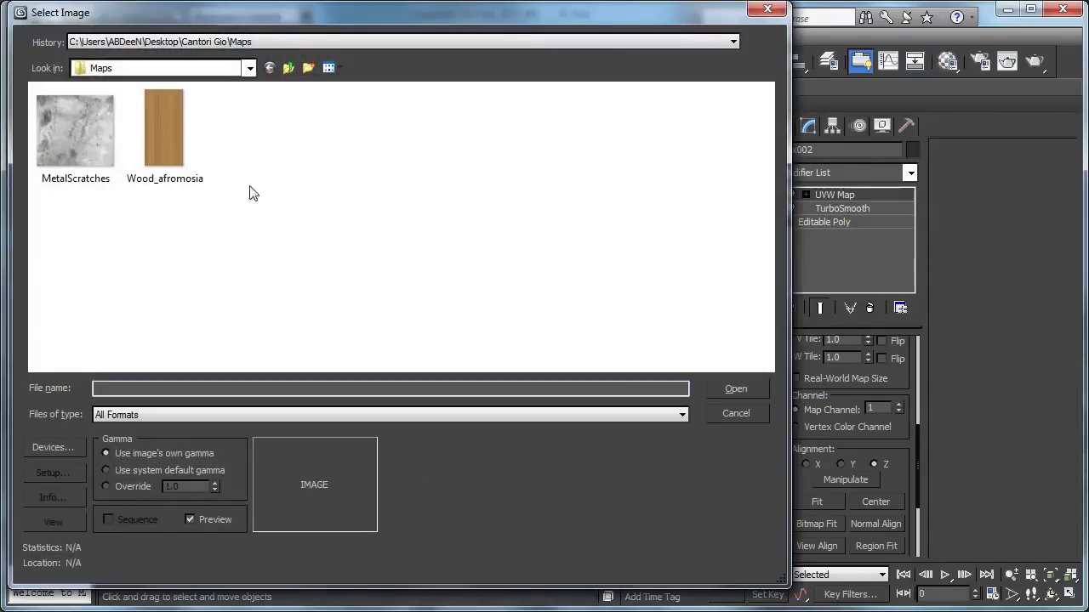
double_click(170, 136)
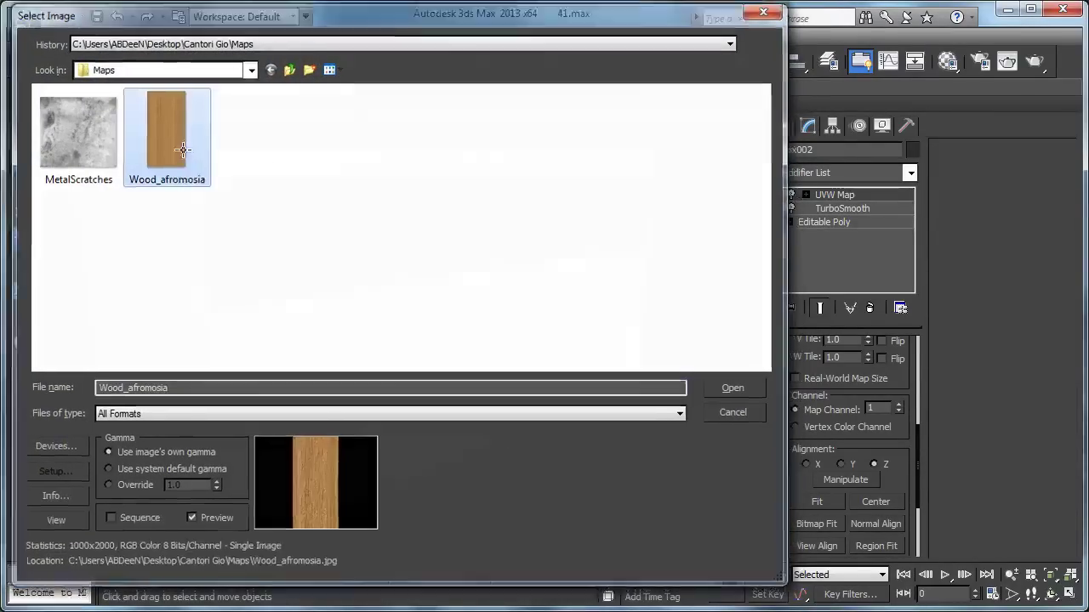
middle_click_drag(351, 255, 463, 290, "alt")
scroll(439, 267, "up", 5)
scroll(822, 455, "up", 1)
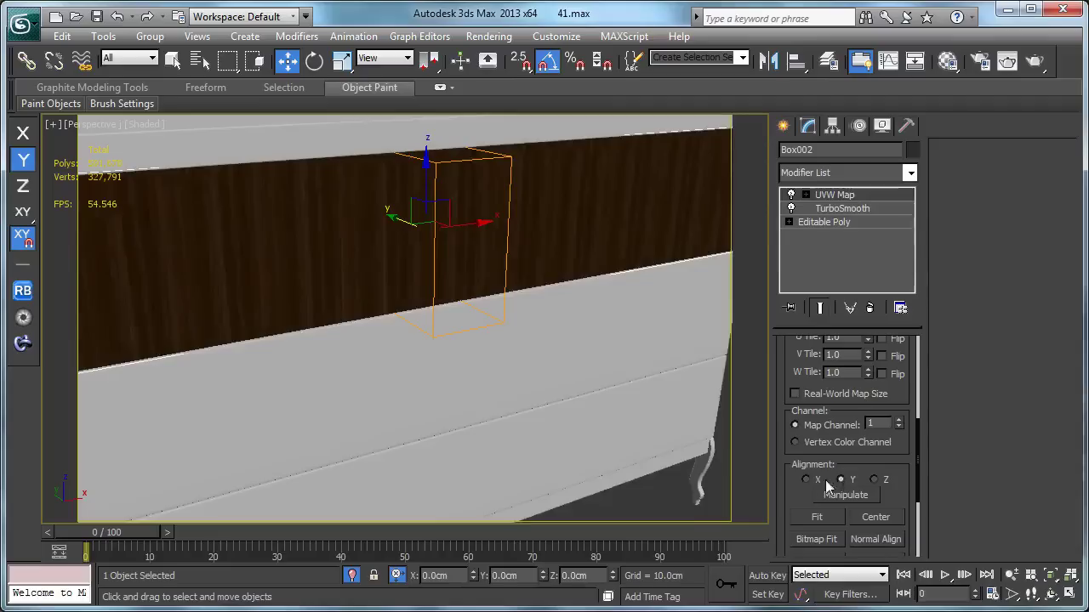
Try X alignment in wireframe, then set the drawer front's UVW Map alignment to Z
left_click(806, 481)
mouse_move(745, 457)
middle_mouse_down("alt")
mouse_move(566, 316)
mouse_move(661, 316)
mouse_move(587, 302)
mouse_move(577, 342)
mouse_move(615, 379)
mouse_move(601, 382)
mouse_move(581, 331)
mouse_move(553, 319)
mouse_move(549, 333)
mouse_move(574, 348)
middle_mouse_up("alt")
key("F3")
scroll(834, 398, "up", 5)
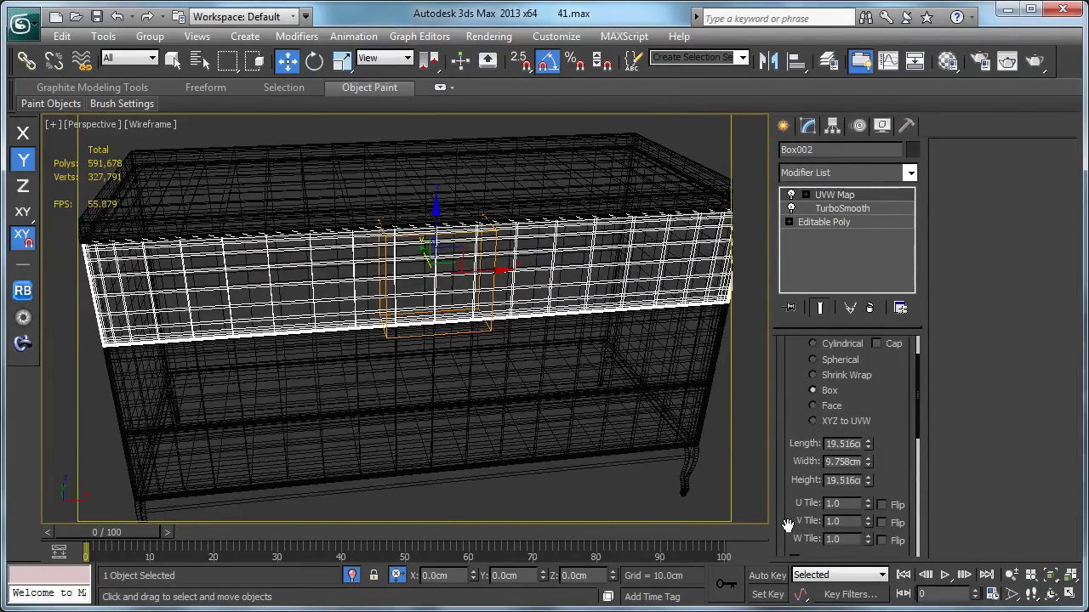
middle_click_drag(600, 385, 652, 374, "alt")
scroll(792, 478, "down", 4)
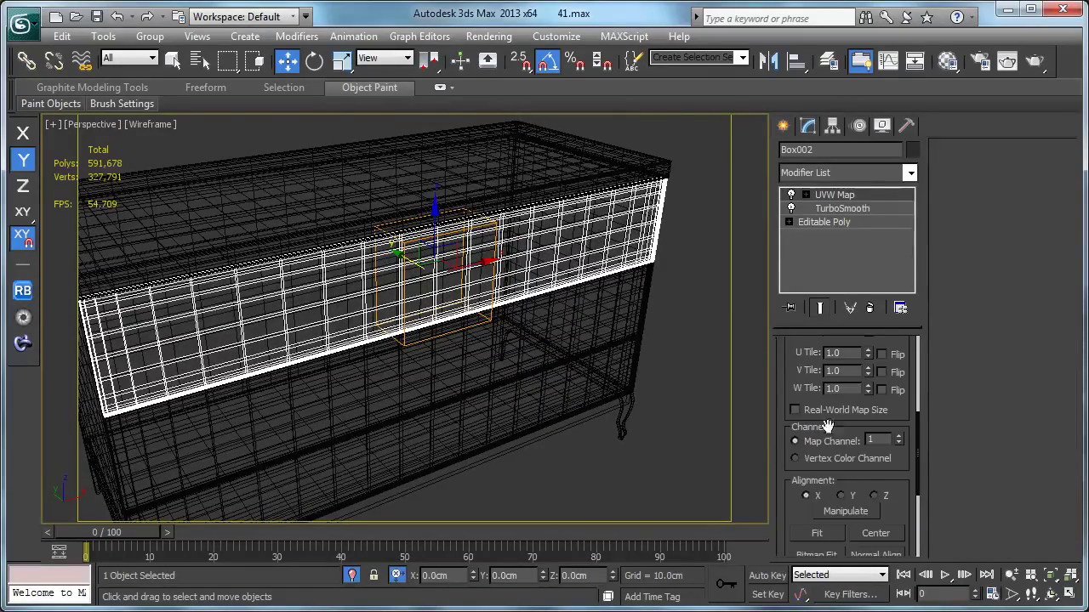
left_click(873, 495)
key("F3")
scroll(471, 257, "up", 4)
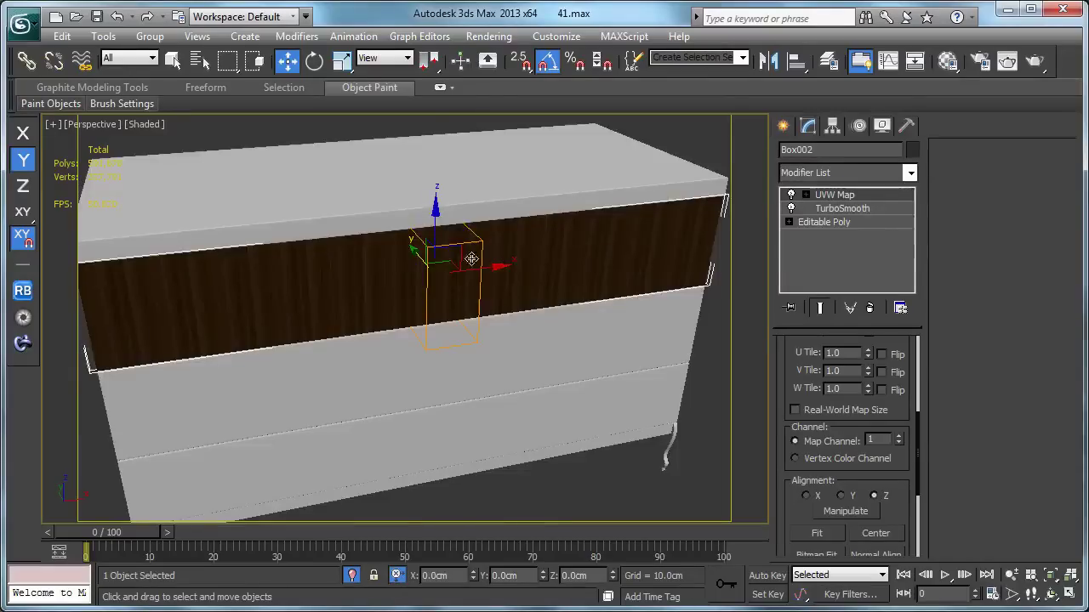
key("e")
key("F7")
key("ctrl+s")
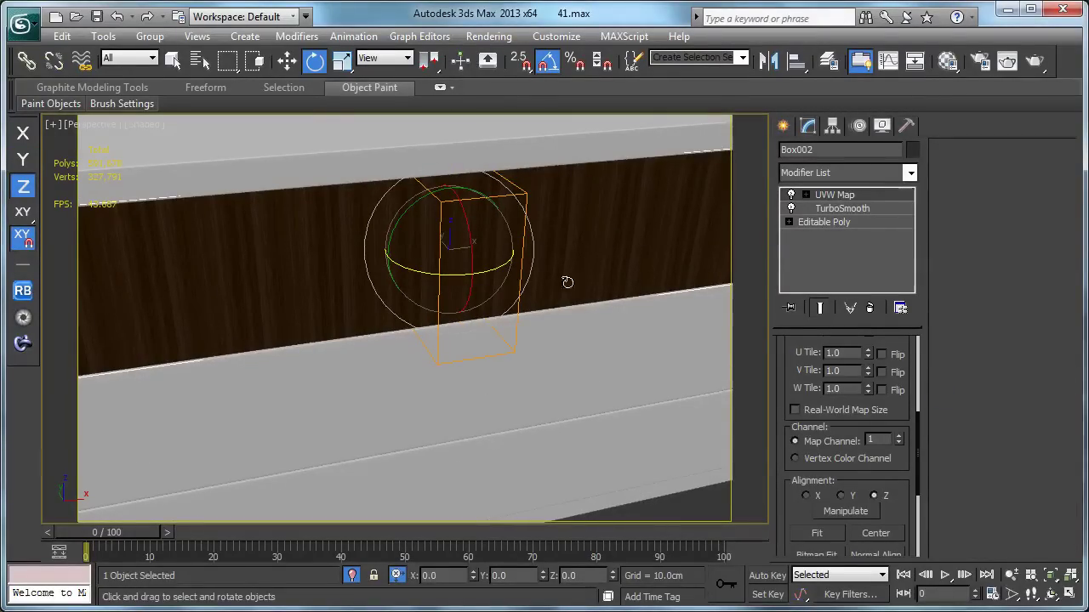
Rotate the drawer front's UVW Map gizmo 90° about the Y axis
middle_click_drag(621, 233, 629, 270)
left_click(806, 195)
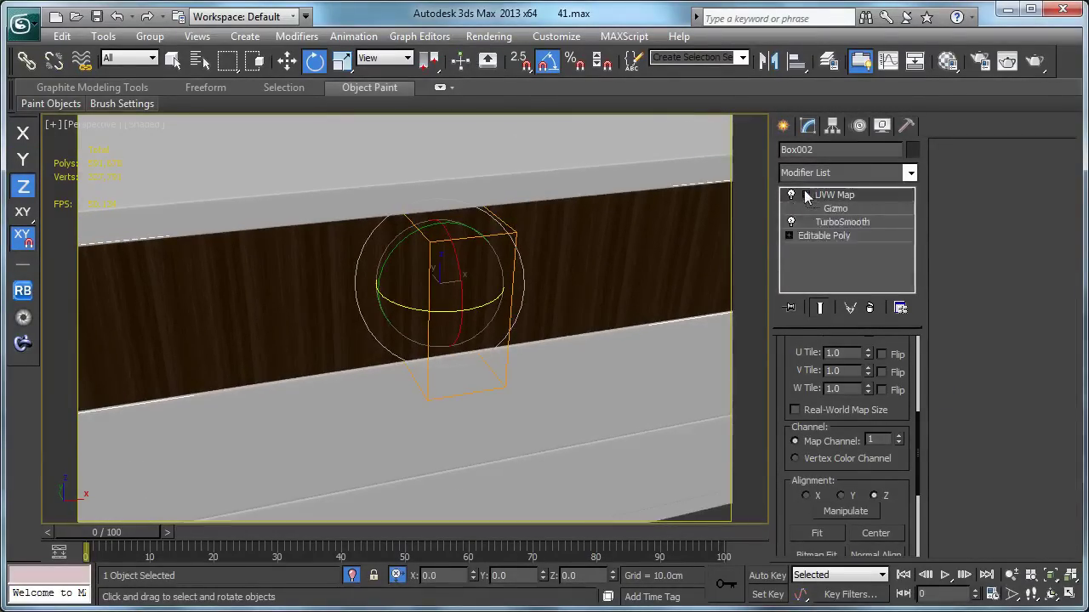
left_click(837, 209)
key("F6")
left_click_drag(486, 246, 539, 239)
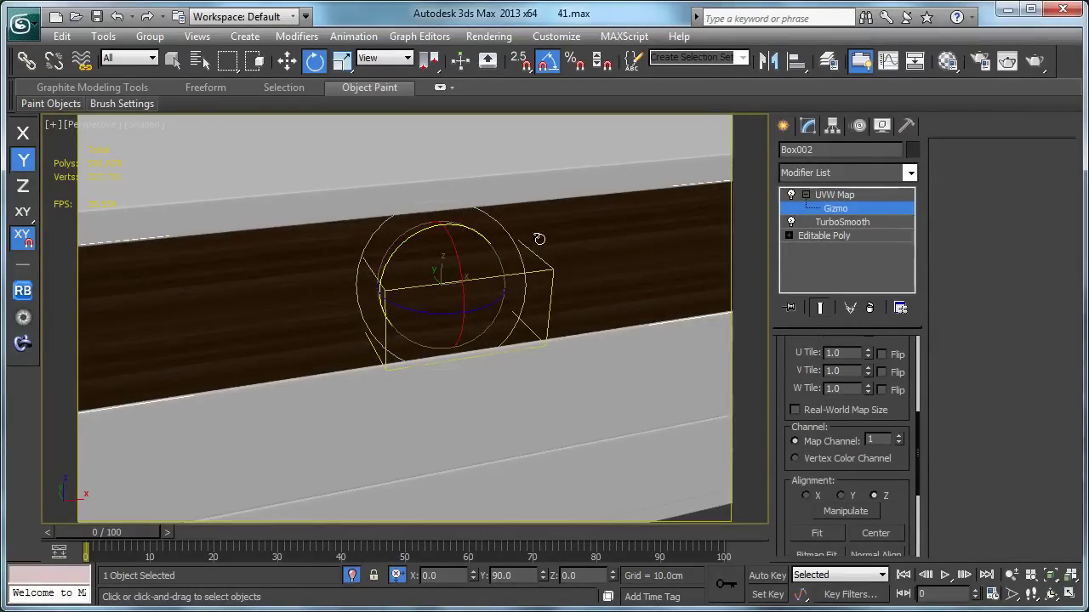
scroll(814, 388, "up", 2)
Set the UVW Map gizmo to Length 100, Width 50 and Height 100 cm
key("ctrl+b")
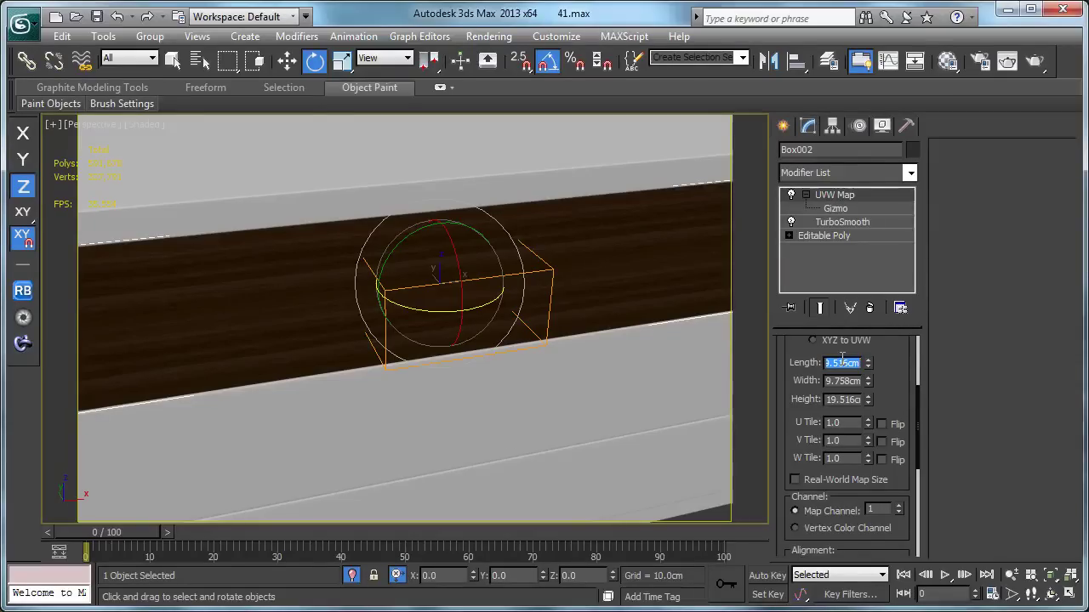
type("100")
key("Tab")
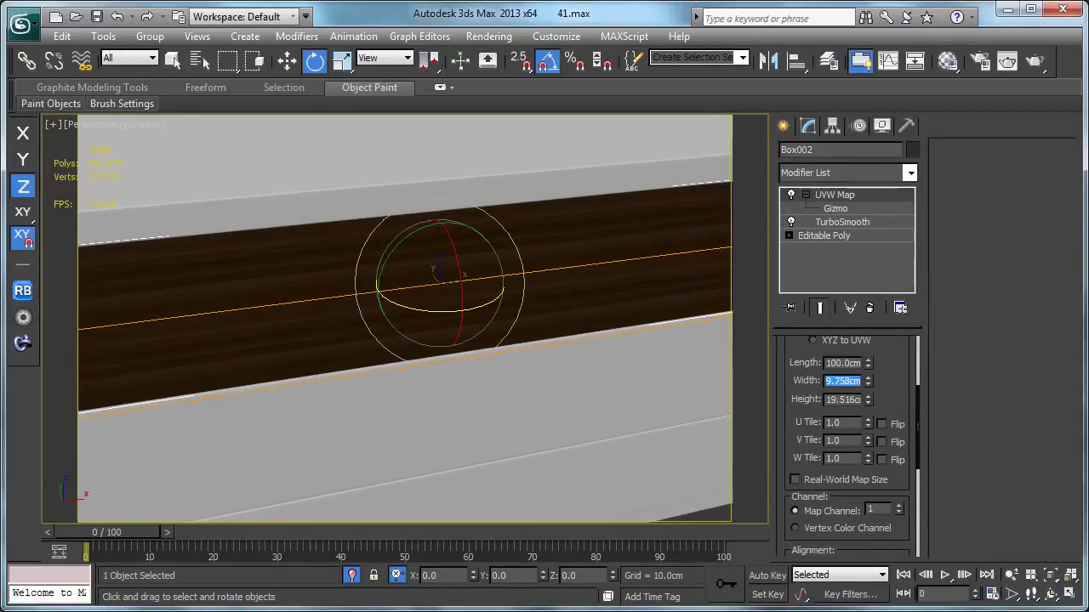
type("50")
key("Tab")
type("5")
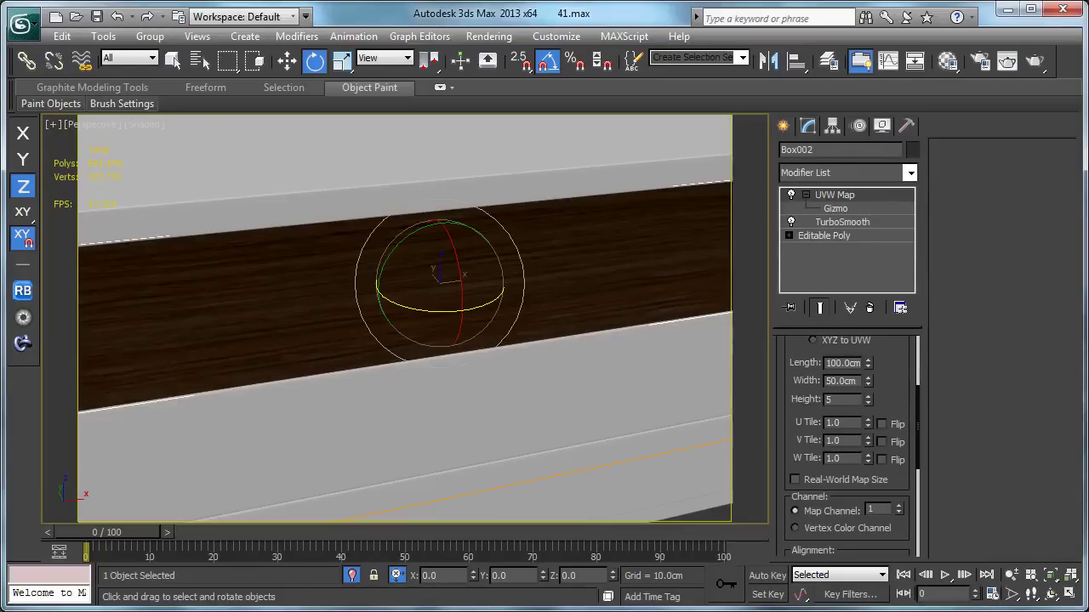
type("0.0")
key("Tab")
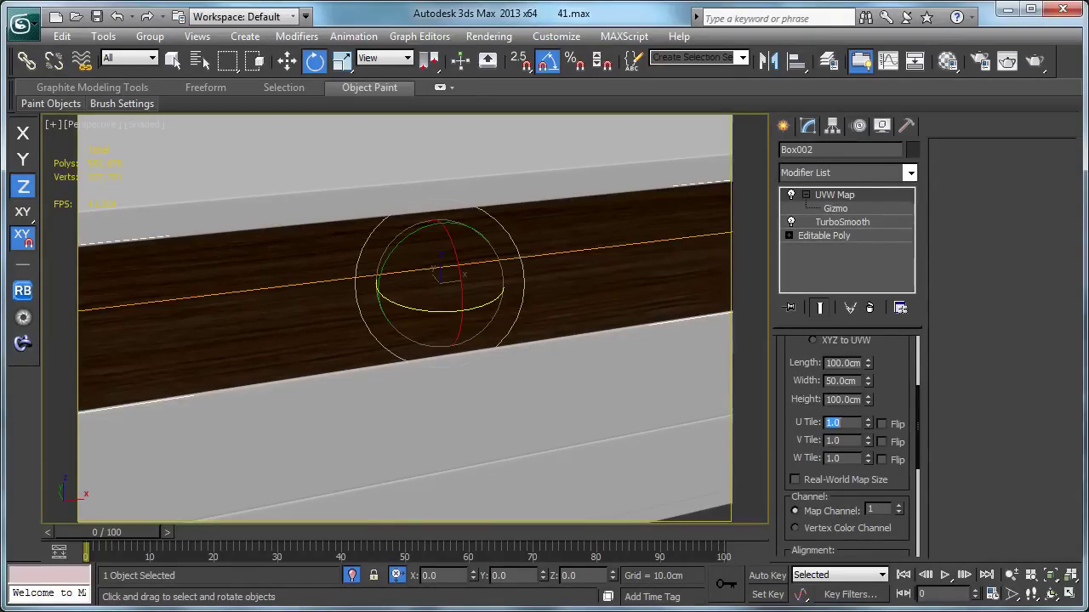
middle_click_drag(589, 419, 502, 342, "alt")
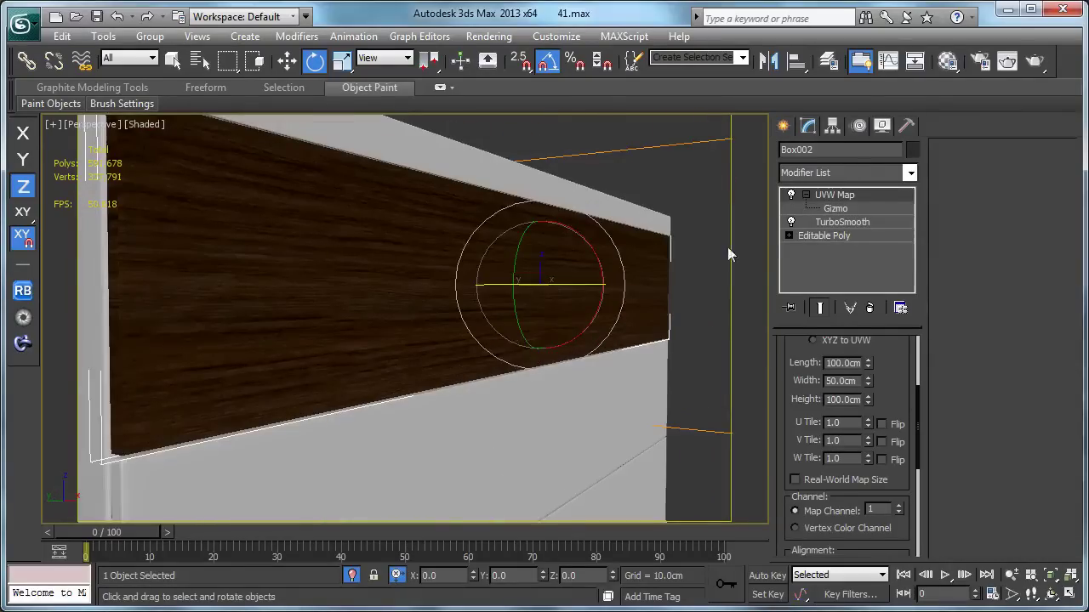
Copy the UVW Map modifier and paste an instance onto the lower cabinet panel
right_click(861, 191)
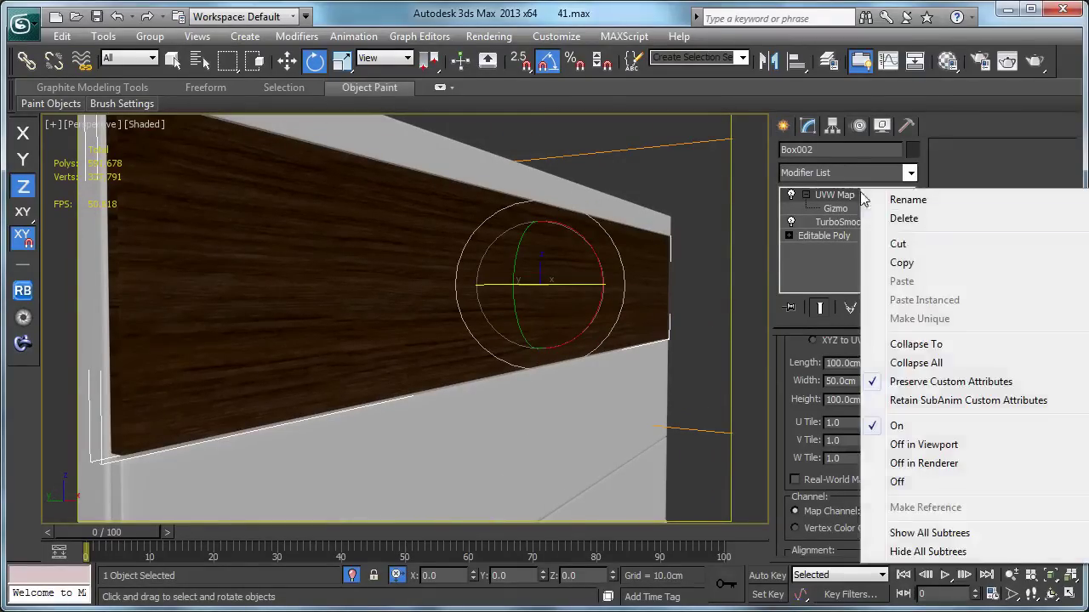
left_click(901, 263)
left_click(587, 413)
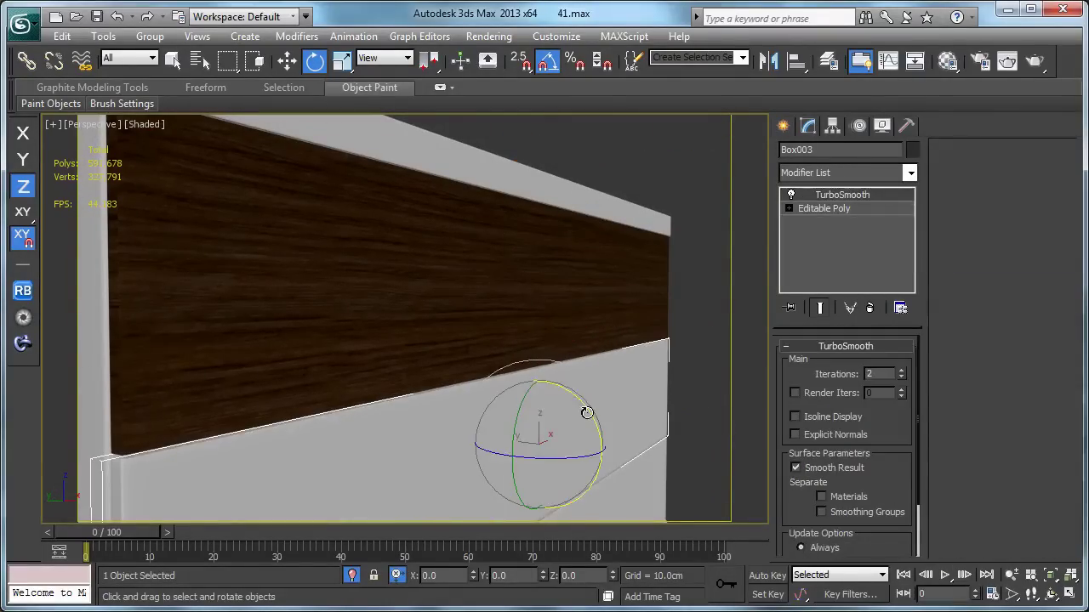
key("m")
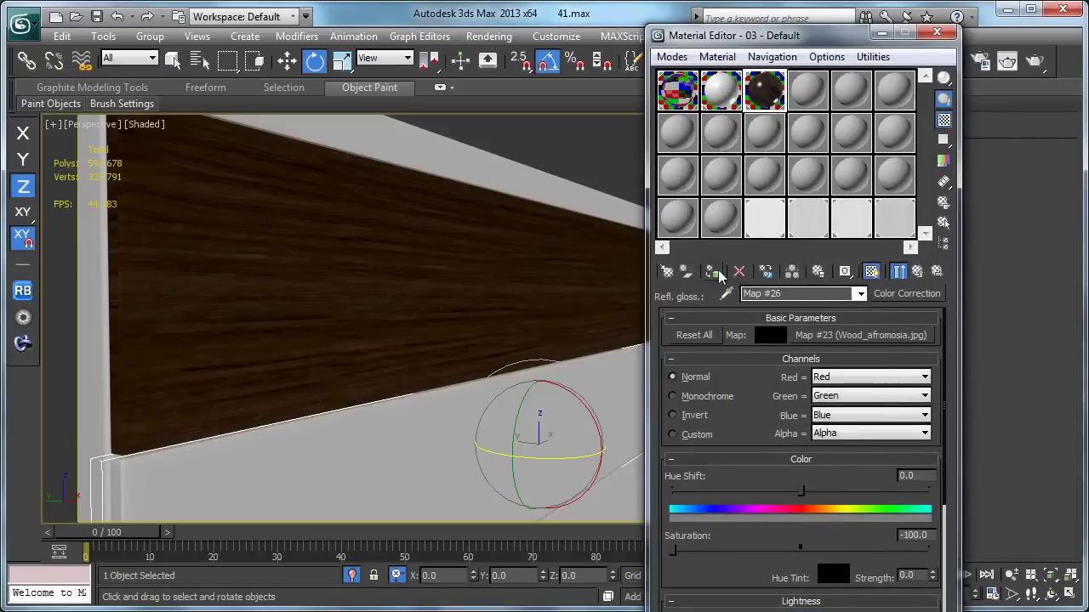
left_click_drag(864, 34, 607, 128)
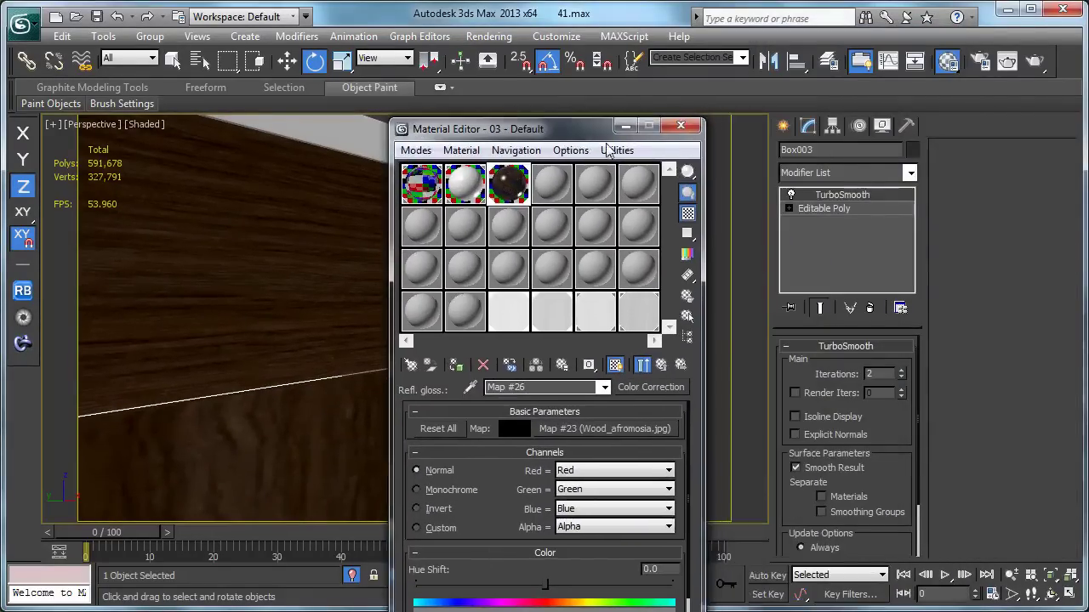
right_click(872, 195)
left_click(940, 305)
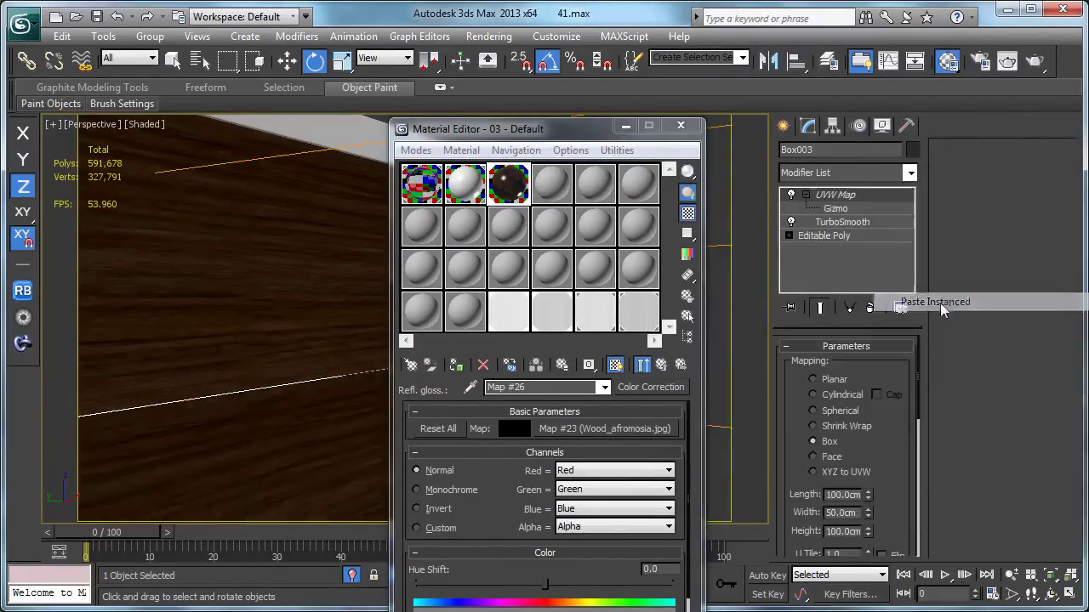
Paste an instanced UVW Map onto the next wood panel below
left_click_drag(544, 128, 812, 78)
scroll(437, 309, "down", 5)
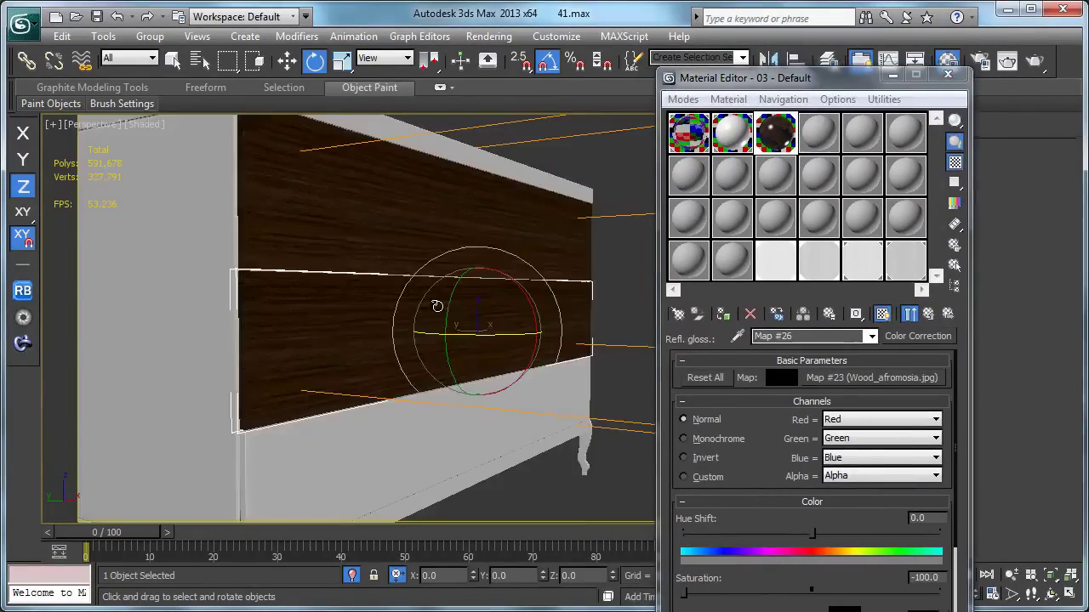
left_click(430, 431)
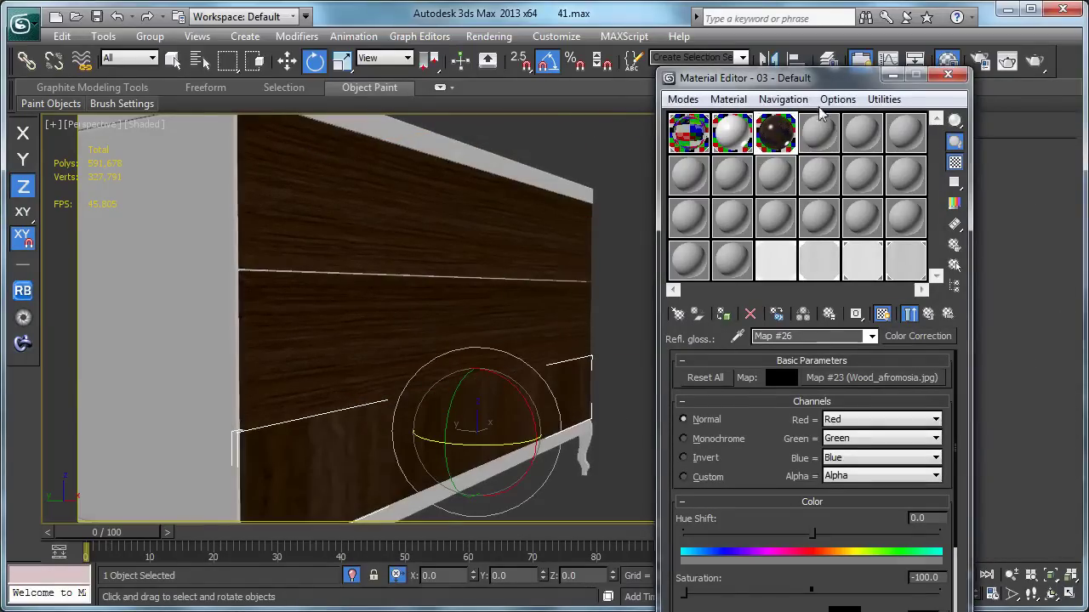
left_click_drag(810, 78, 650, 71)
right_click(873, 195)
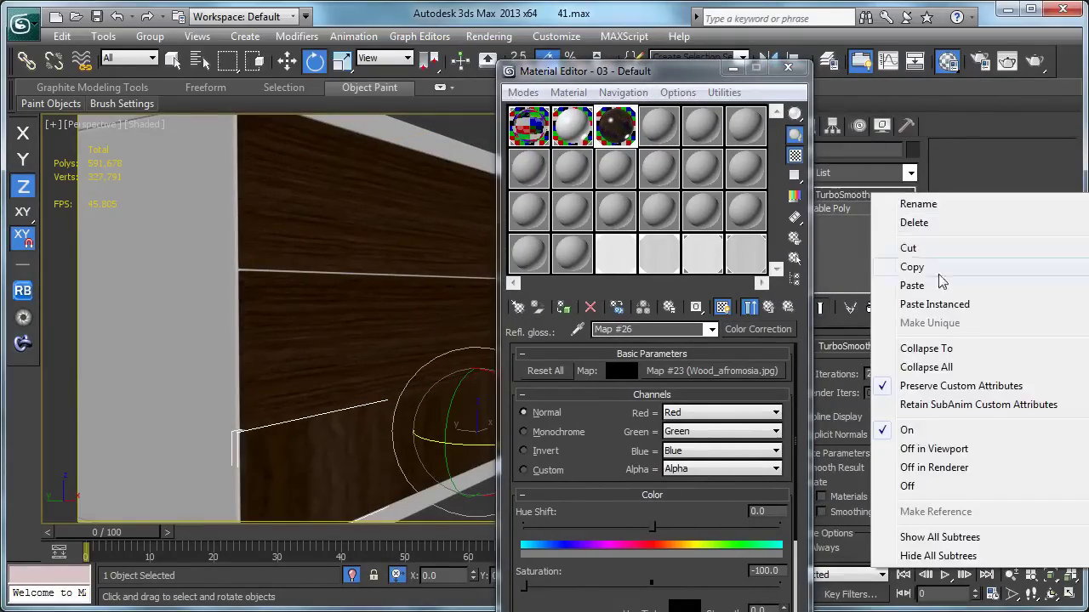
left_click(952, 309)
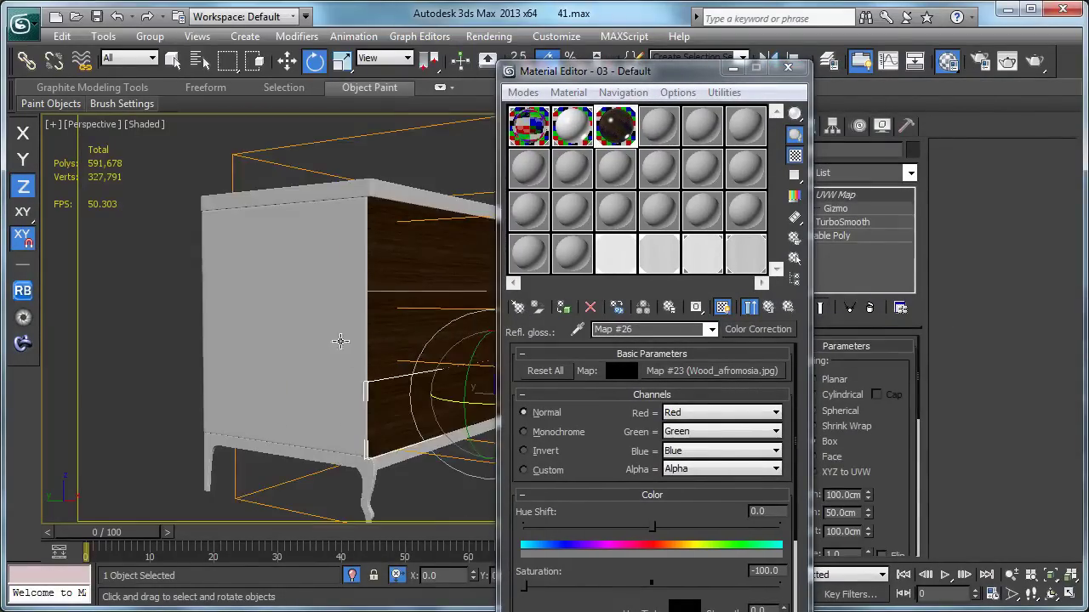
Give the side panel dark wood and the pasted UVW Map, rotated -90° about X
left_click(340, 341)
left_click(563, 307)
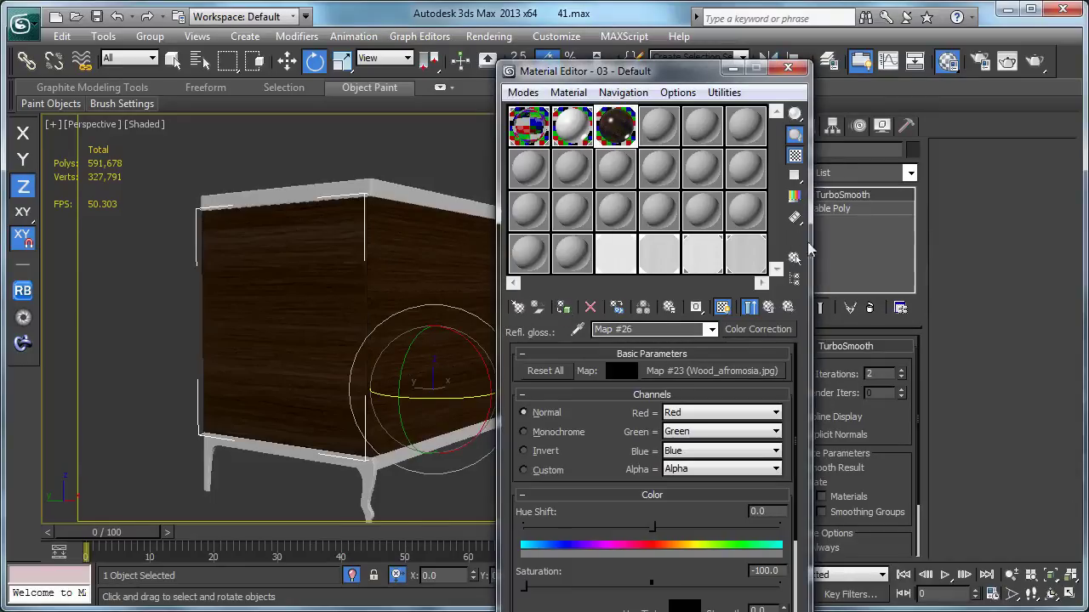
right_click(855, 194)
left_click(928, 299)
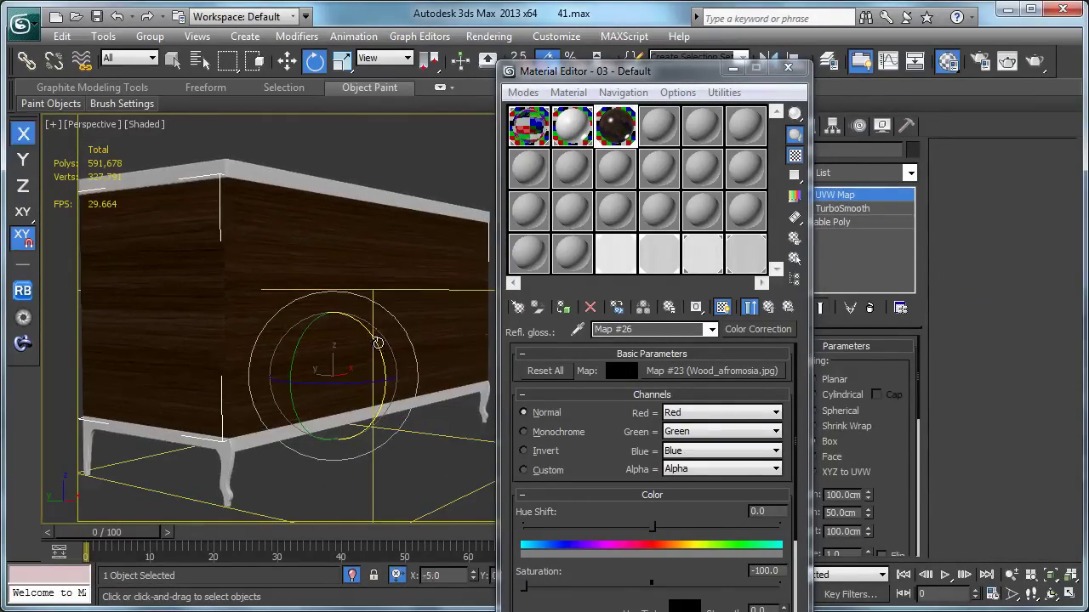
left_click_drag(362, 303, 354, 273)
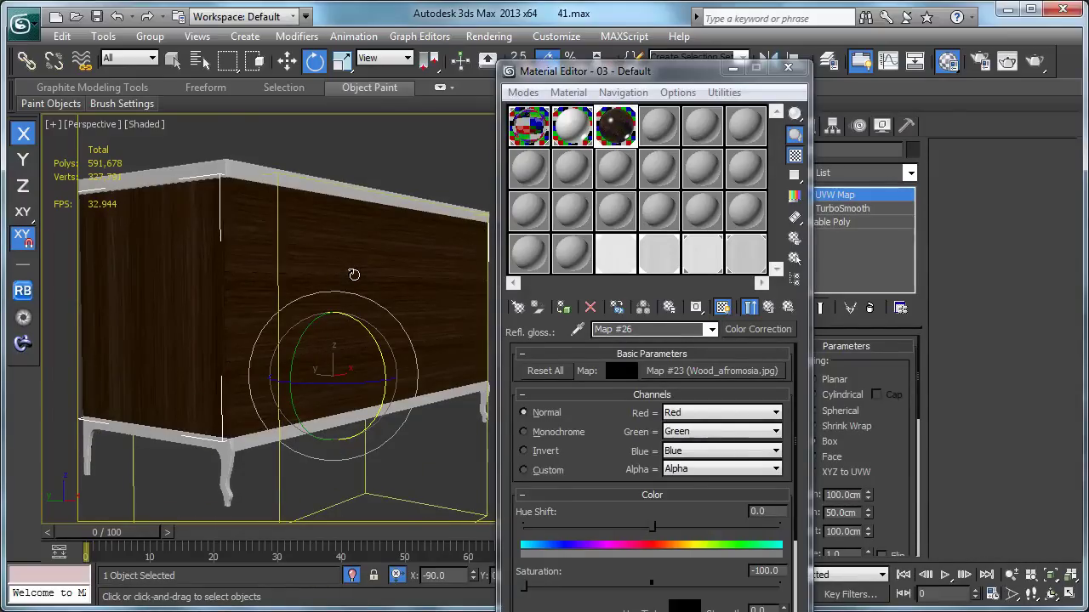
middle_click_drag(354, 274, 377, 309, "alt")
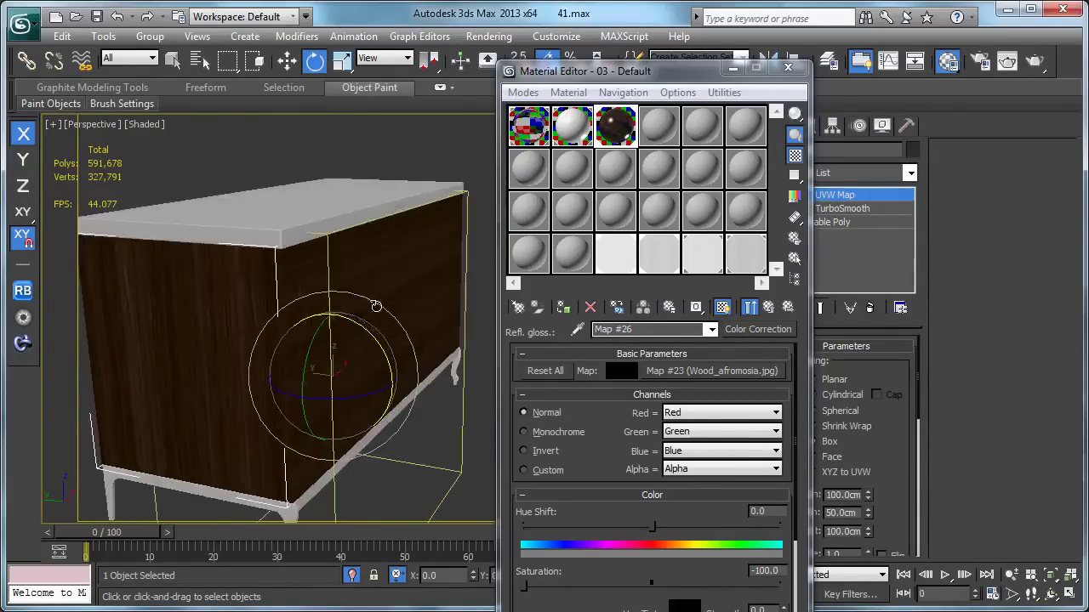
Apply dark wood and the pasted UVW Map to the cabinet top, aligned to Y
left_click(341, 204)
left_click(562, 307)
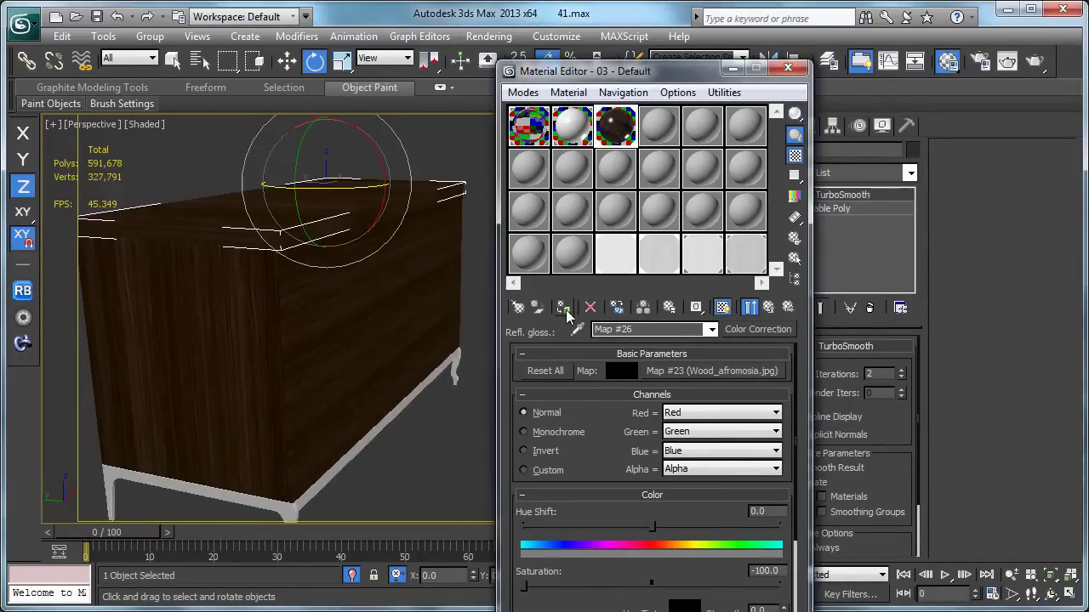
right_click(838, 243)
left_click(894, 279)
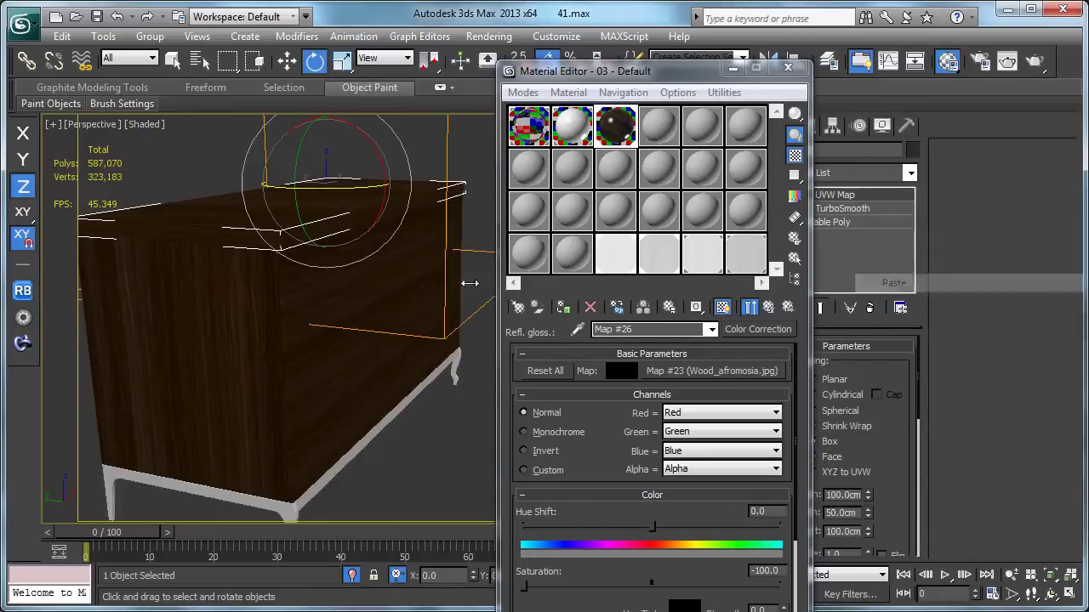
middle_click_drag(465, 272, 323, 212, "alt")
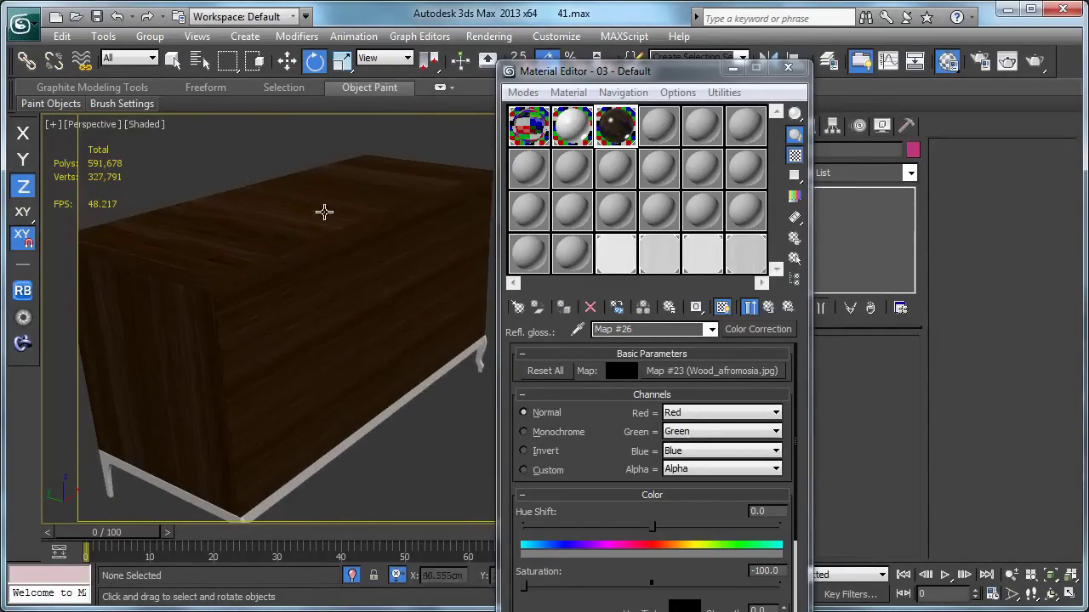
left_click(788, 67)
middle_click_drag(561, 255, 587, 277, "alt")
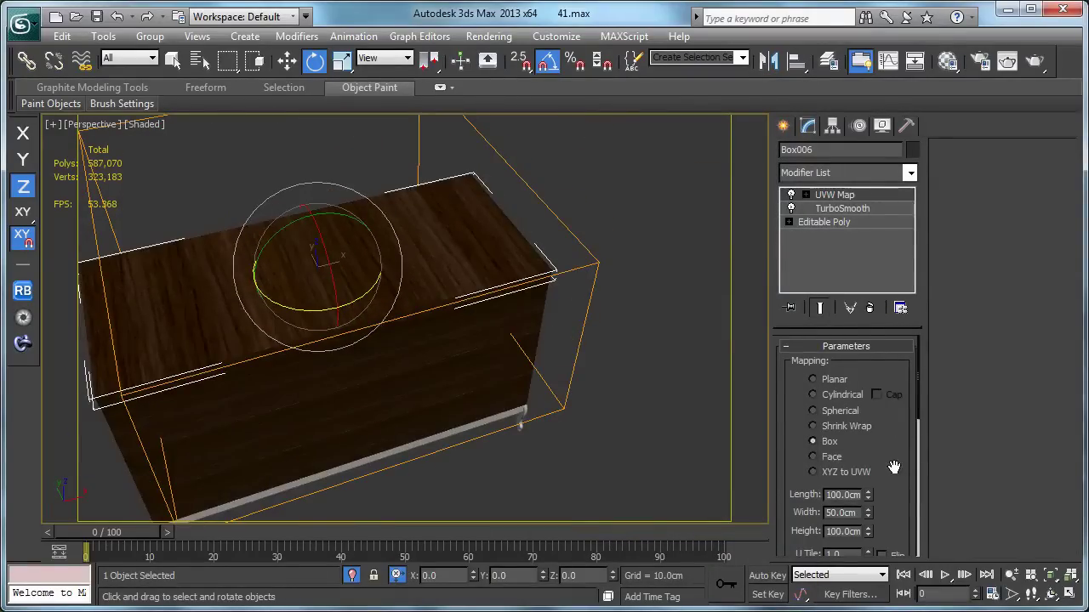
scroll(893, 467, "down", 3)
scroll(851, 511, "down", 2)
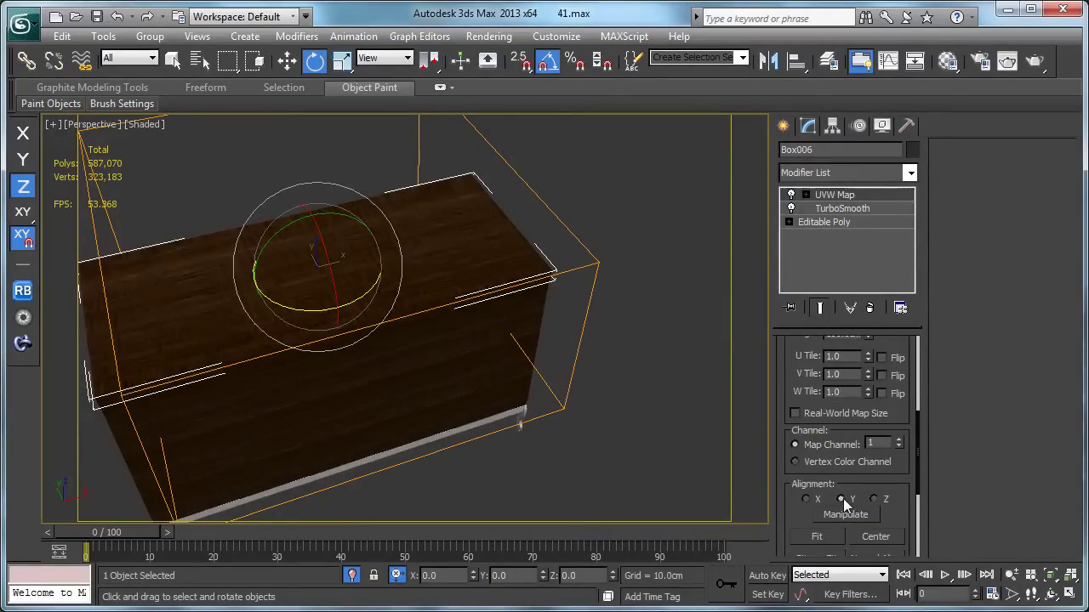
left_click(841, 499)
middle_click_drag(578, 316, 553, 292, "alt")
left_click(620, 357)
Give the parent 03 - Default VRayMtl a near-black brown diffuse colour (RGB 4, 2, 1)
right_click(553, 292)
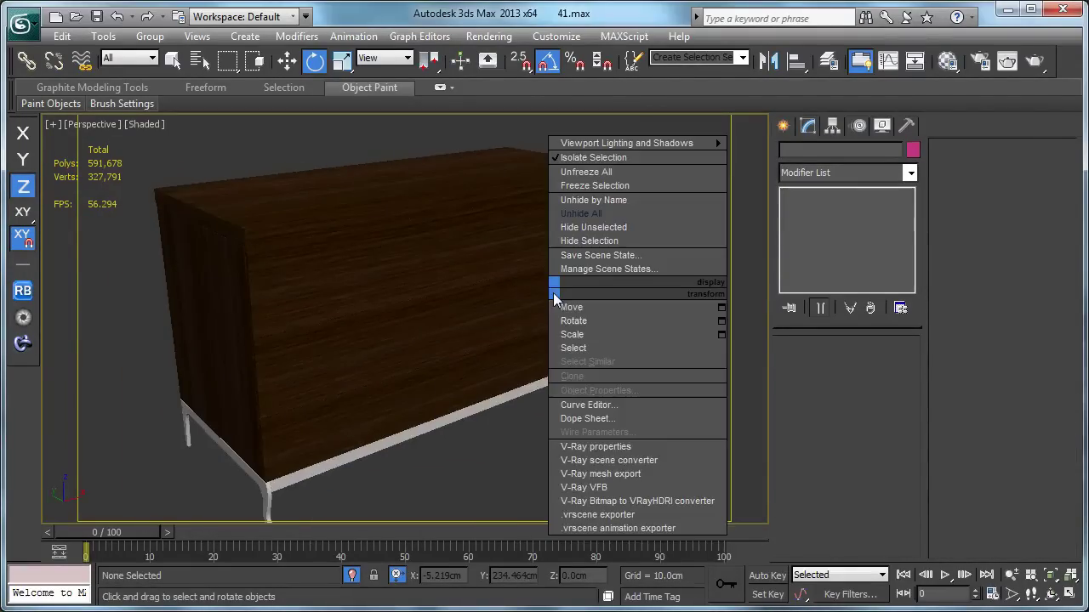
key("Escape")
key("m")
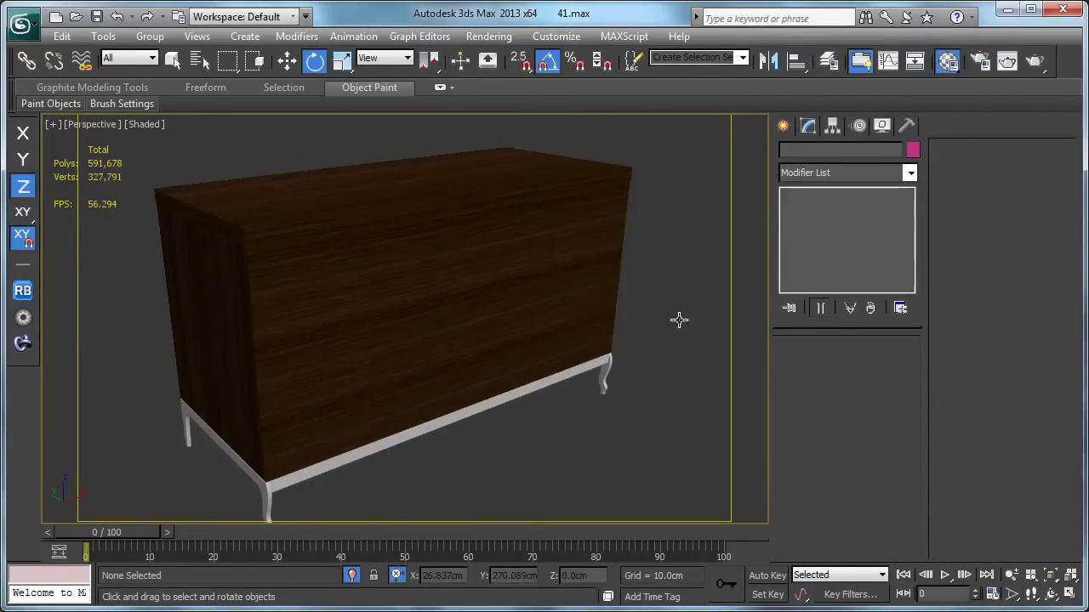
left_click(769, 309)
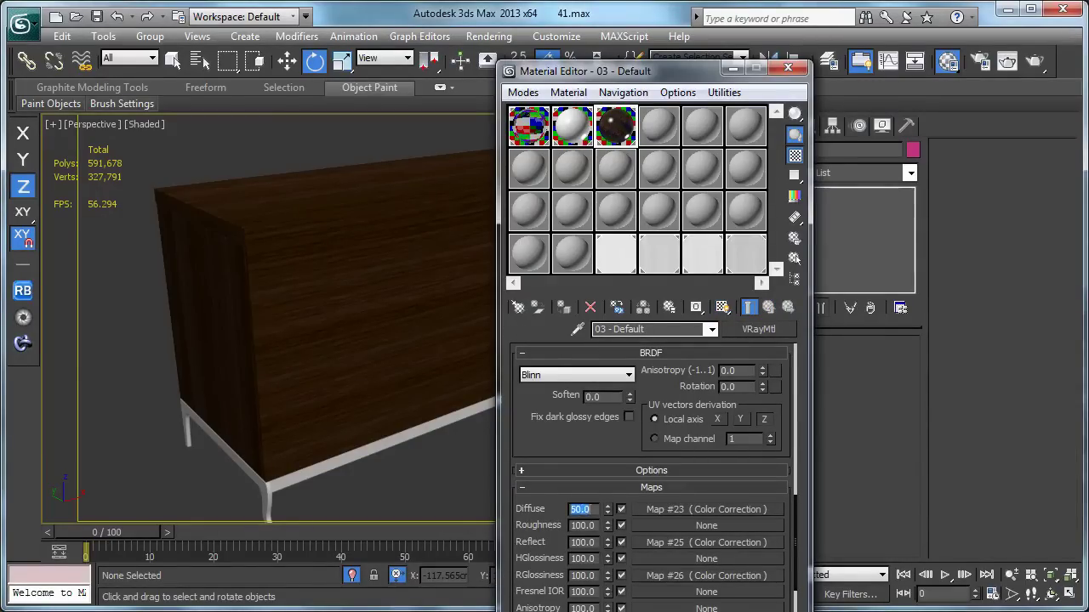
double_click(623, 121)
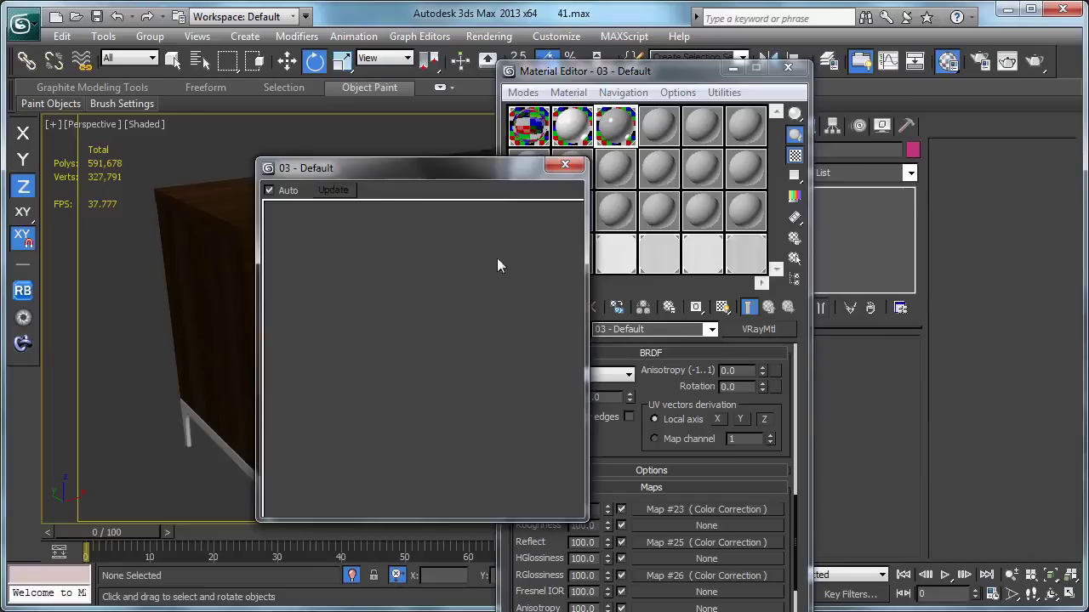
scroll(554, 544, "up", 10)
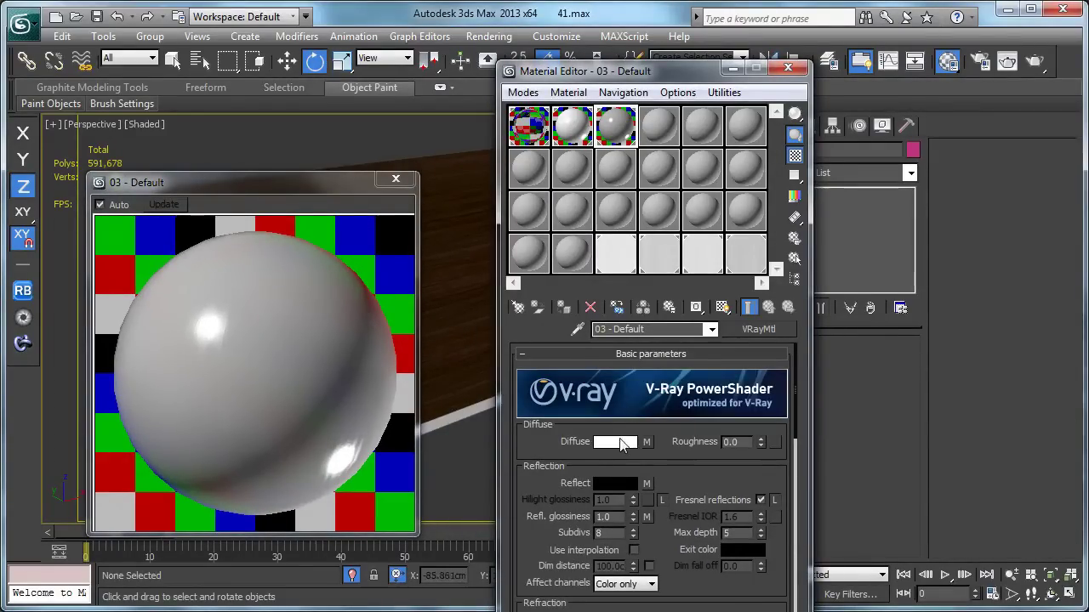
left_click(620, 443)
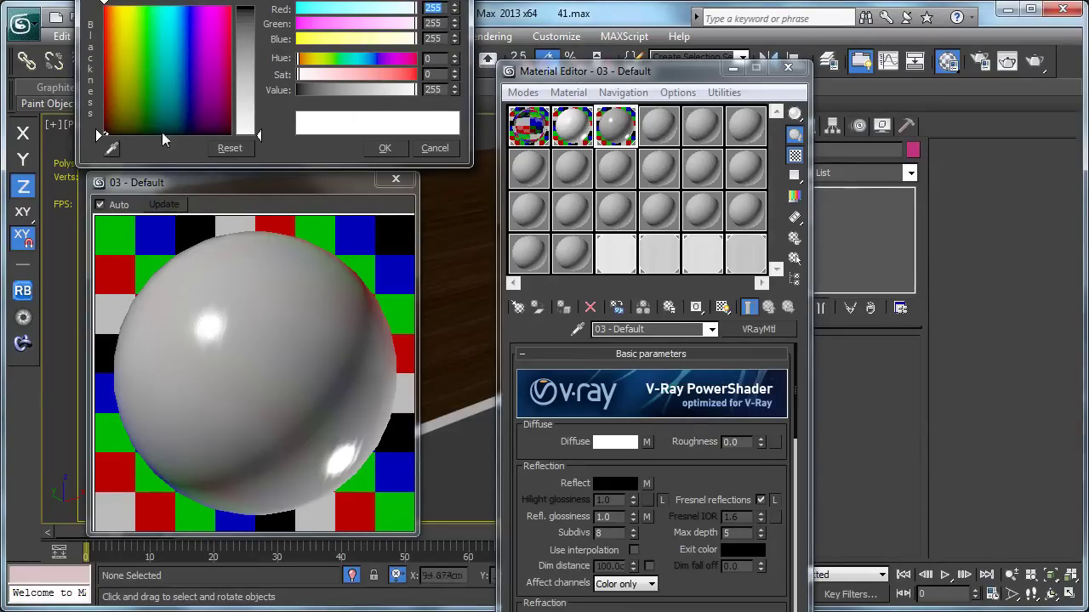
left_click(441, 217)
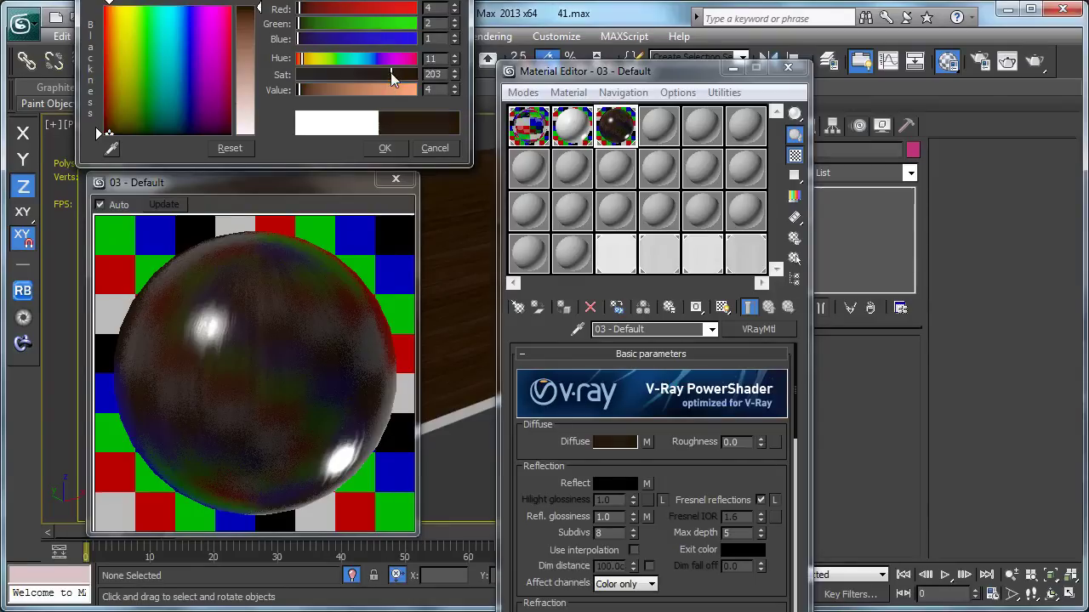
left_click(384, 148)
left_click(396, 179)
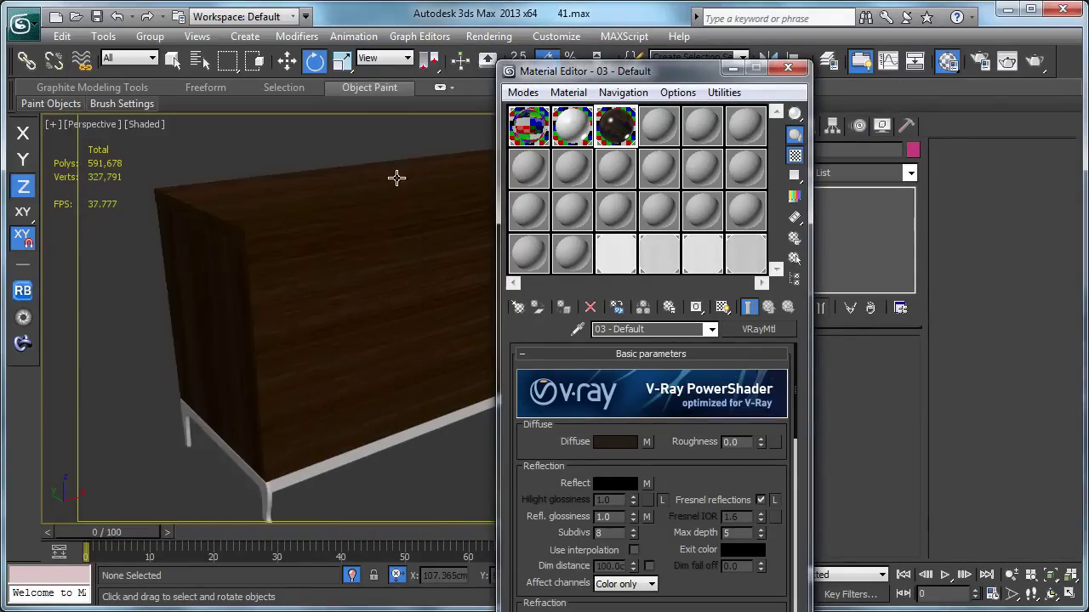
scroll(396, 177, "down", 5)
middle_click_drag(340, 224, 361, 352, "alt")
End isolation, then isolate the nightstand group beside the bed and open it for editing
right_click(384, 368)
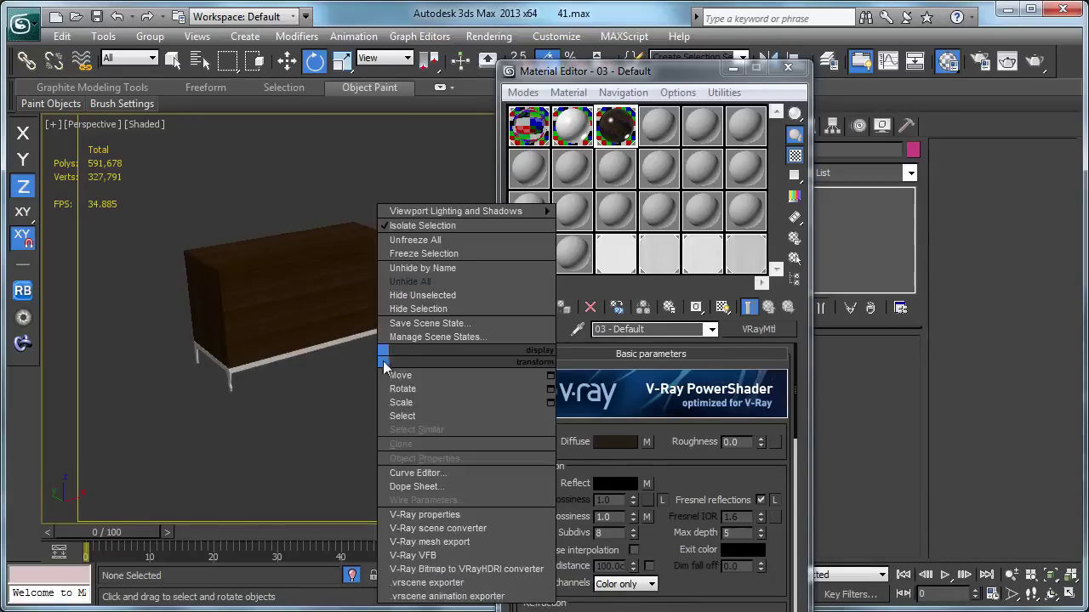
left_click(426, 226)
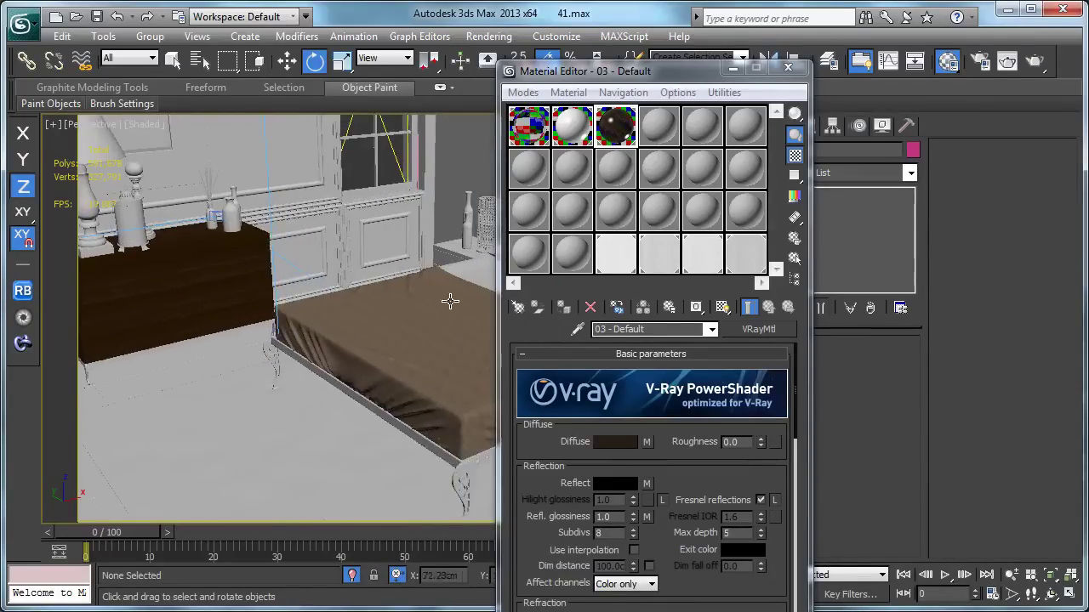
middle_click_drag(451, 301, 357, 289, "alt")
left_click(475, 304)
key("alt+q")
left_click(149, 36)
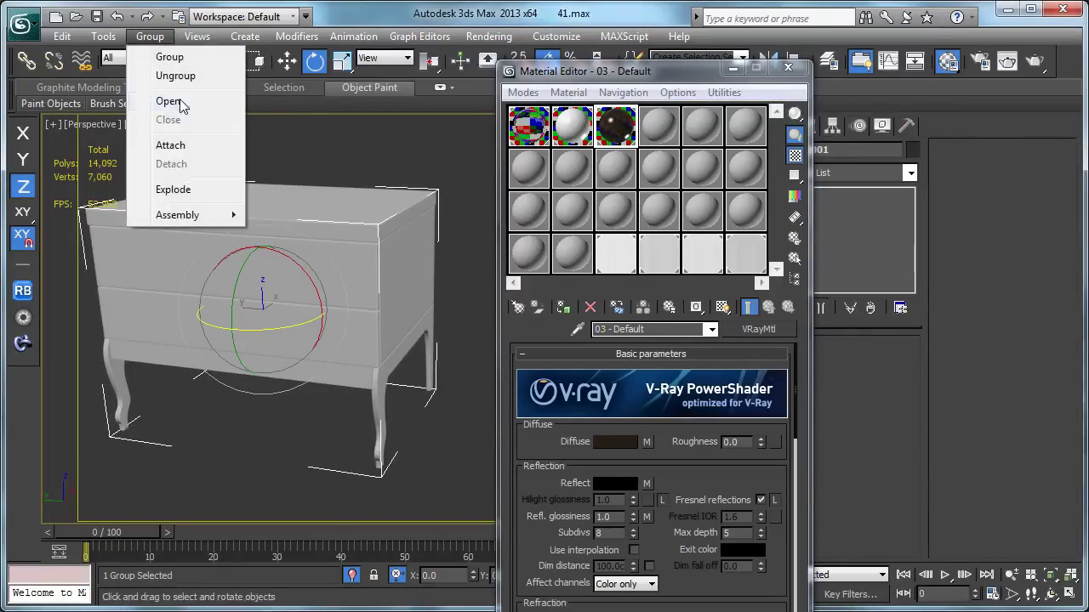
left_click(168, 101)
Assign the dark wood material to the upper and lower drawer fronts and cabinet body parts
left_click(221, 264)
left_click(563, 307)
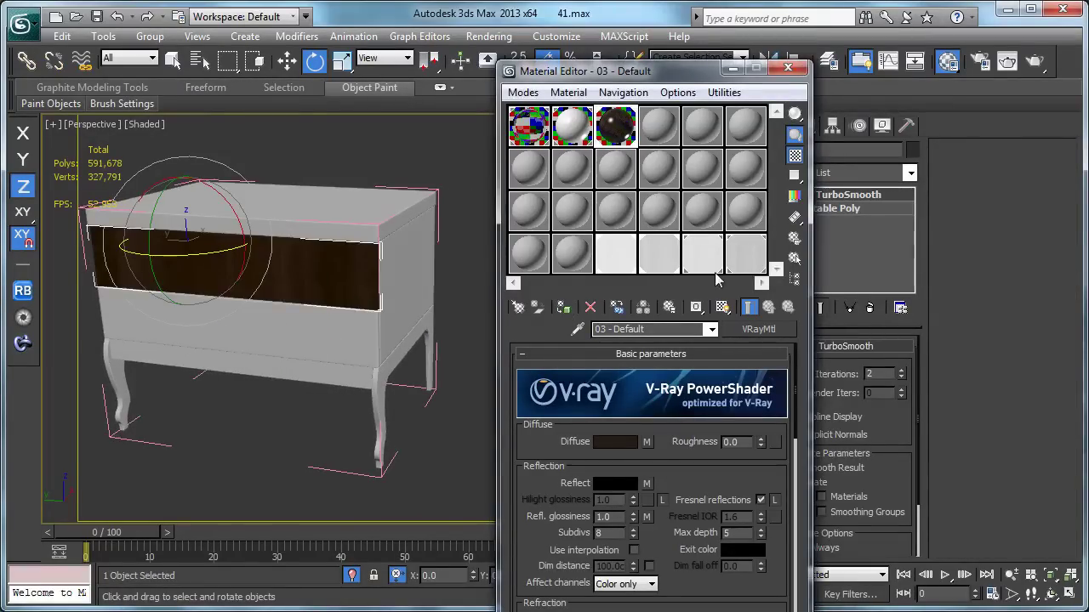
left_click(321, 333)
left_click(564, 307)
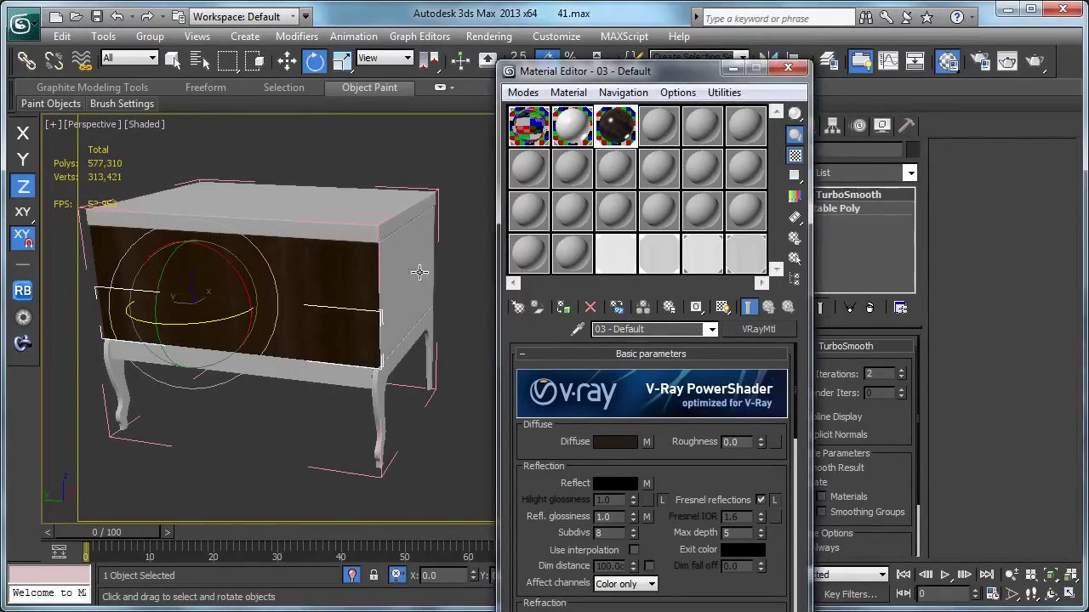
left_click(417, 272)
left_click(374, 204, "ctrl")
left_click(563, 307)
Paste the copied Box UVW Map modifier onto a drawer panel and the top drawer
left_click(332, 315)
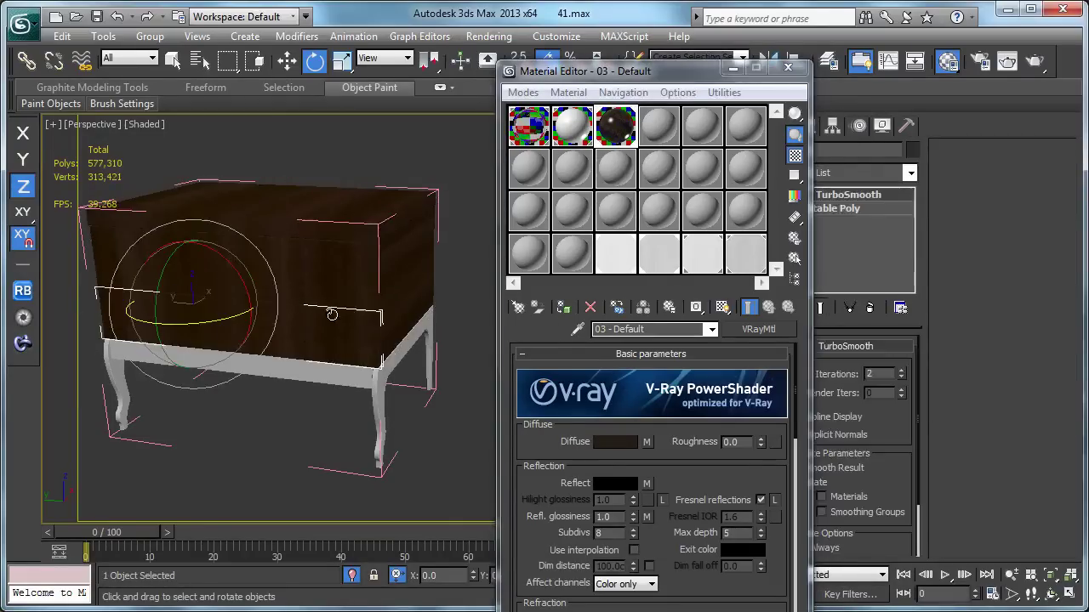
right_click(905, 220)
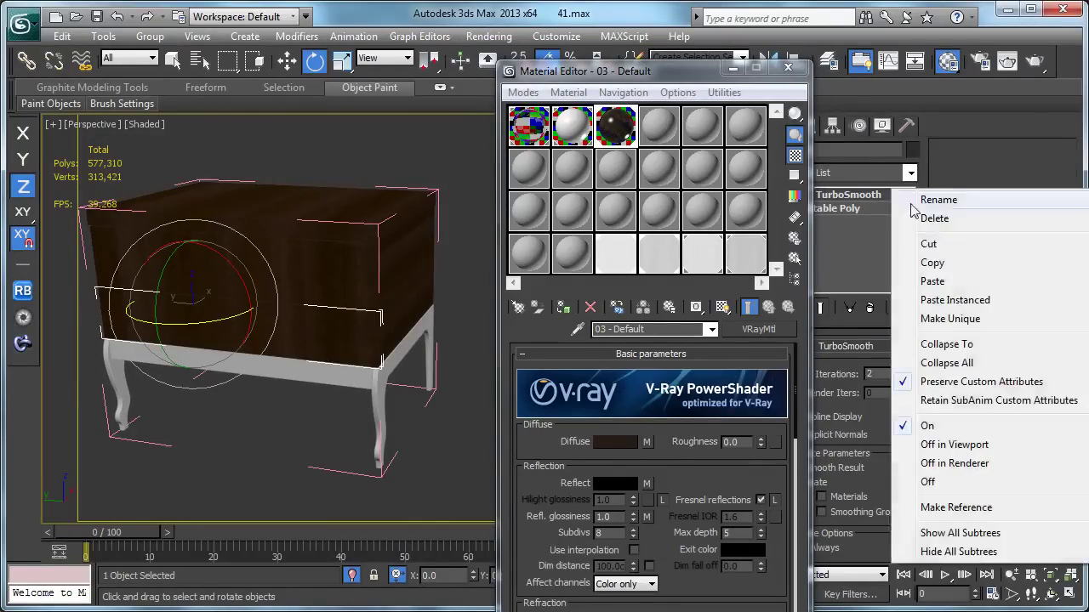
left_click(936, 281)
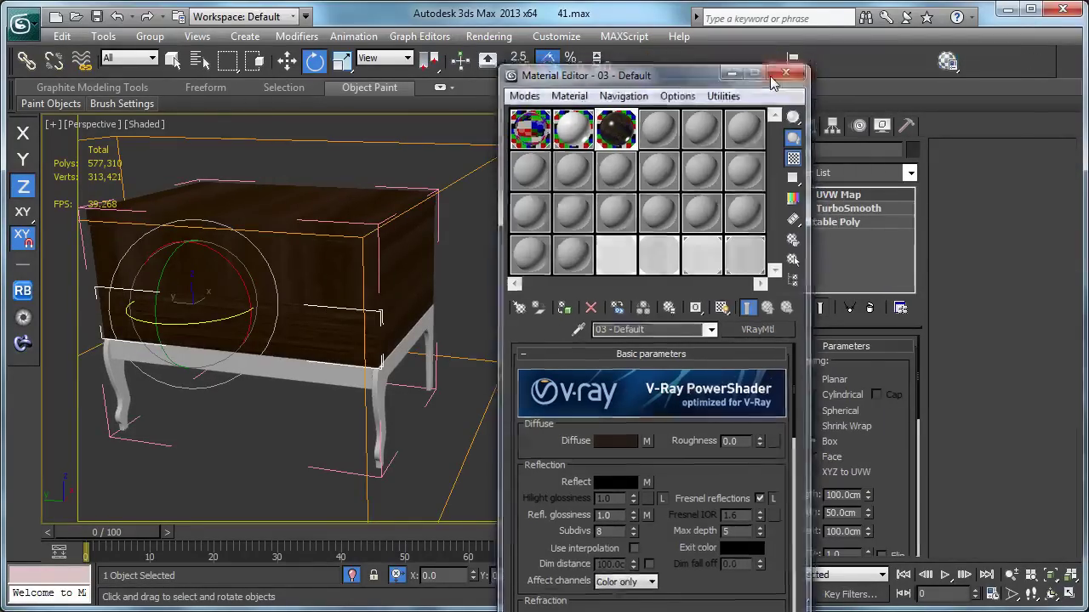
left_click(788, 68)
left_click(297, 280)
right_click(893, 202)
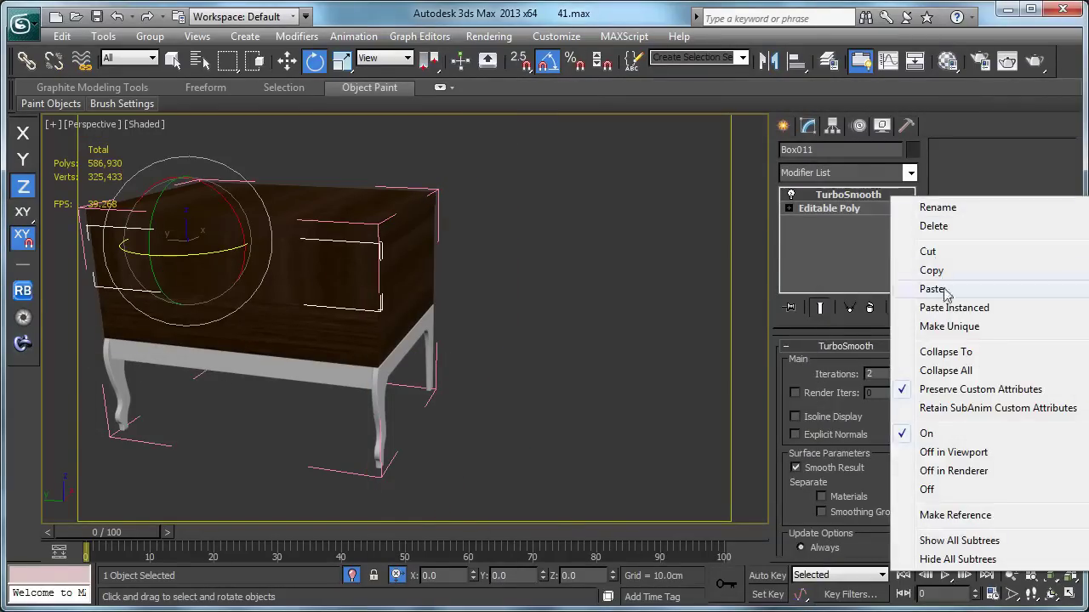
left_click(931, 289)
Paste the Box UVW Map modifier onto the nightstand's top part
middle_click_drag(441, 266, 373, 234, "alt")
left_click(372, 234)
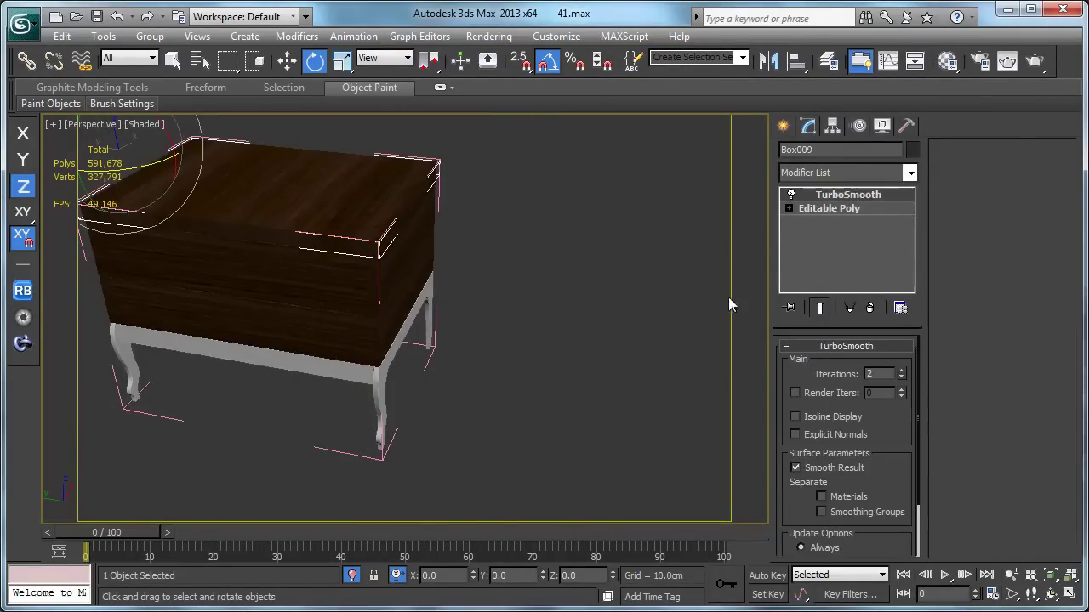
right_click(861, 205)
left_click(902, 288)
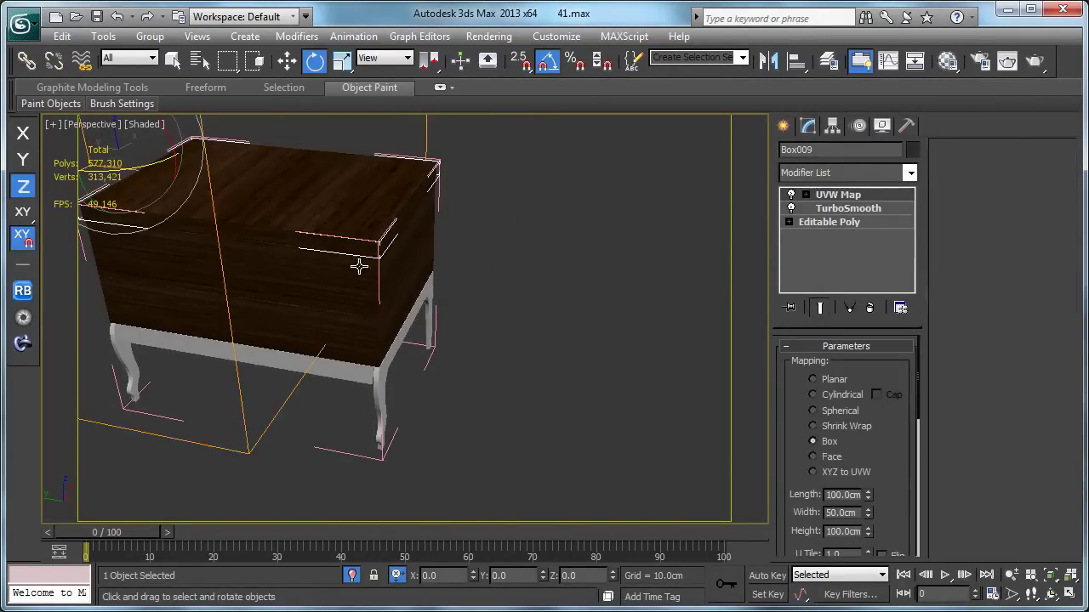
scroll(368, 269, "down", 5)
scroll(622, 371, "up", 5)
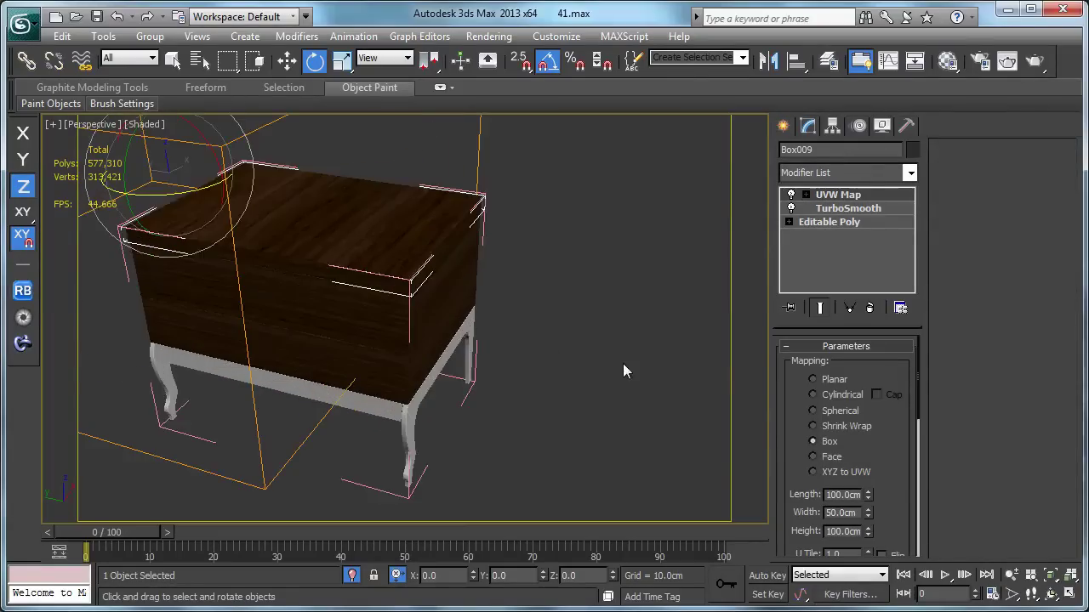
scroll(891, 492, "down", 4)
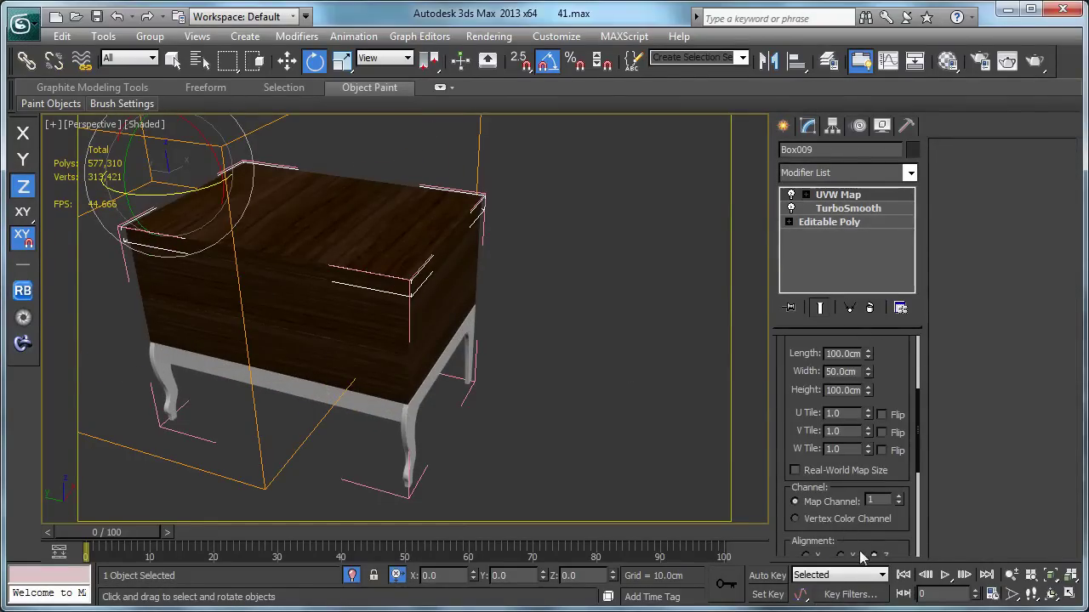
scroll(861, 473, "down", 2)
Paste the UVW Map onto another nightstand panel, then check the reference bedroom photo
middle_click_drag(476, 332, 534, 343, "alt")
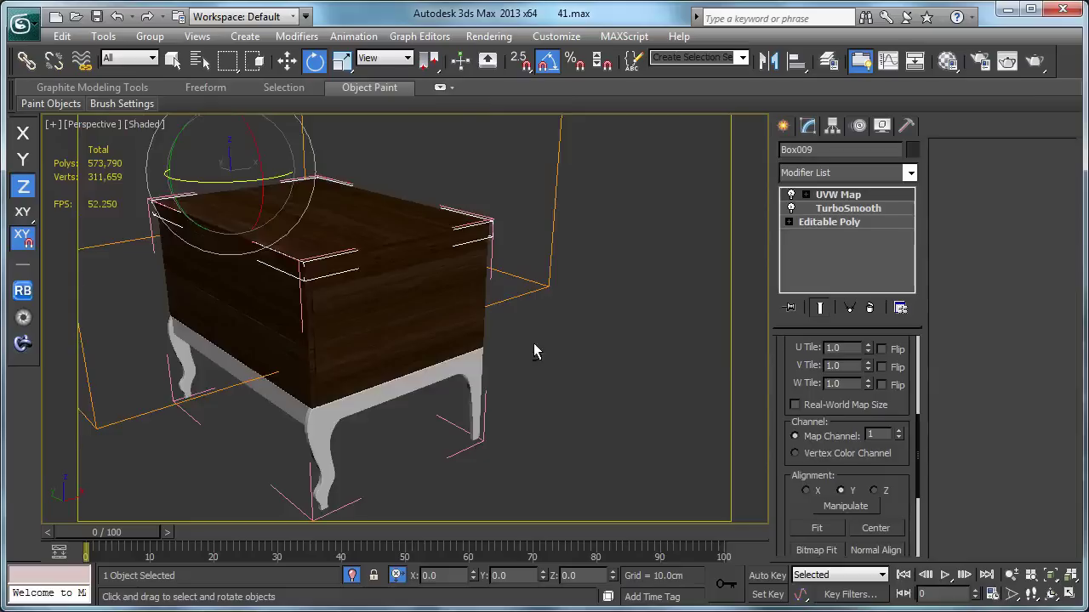
left_click(469, 292)
right_click(887, 196)
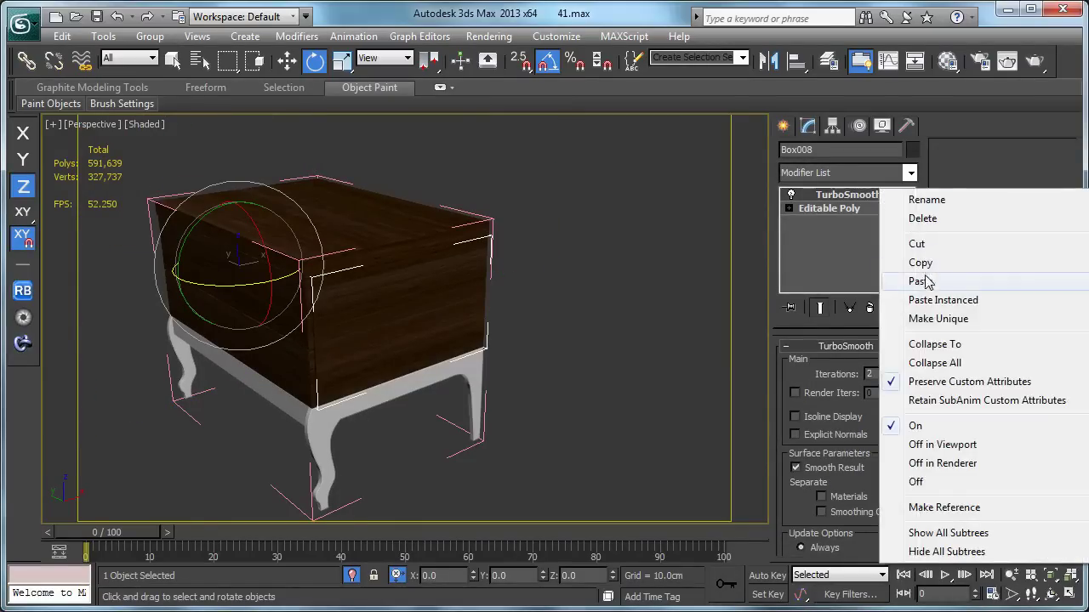
left_click(897, 282)
scroll(906, 487, "down", 4)
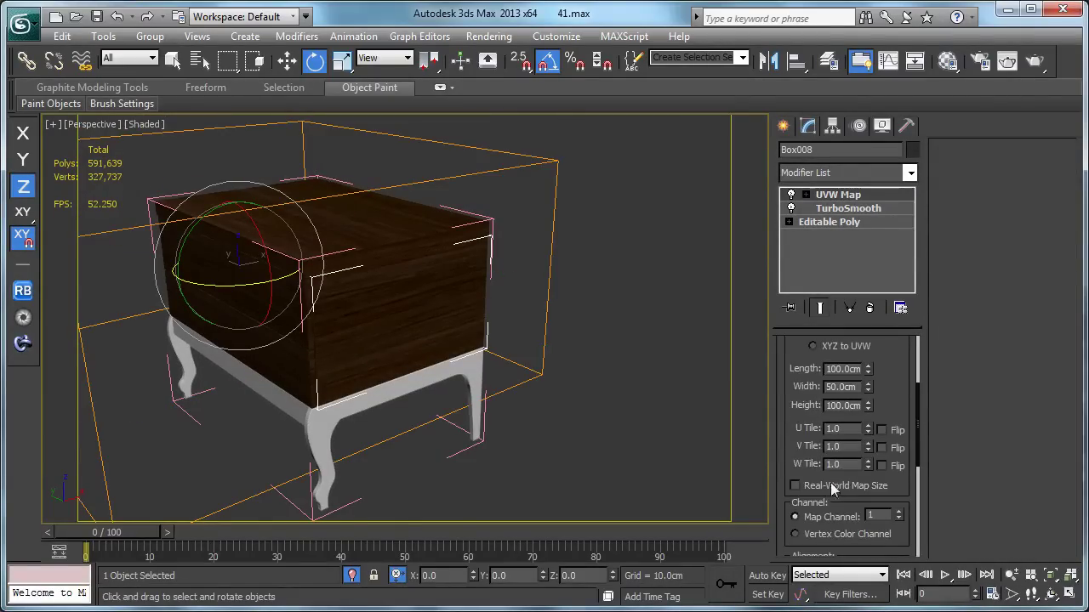
key("alt+Tab")
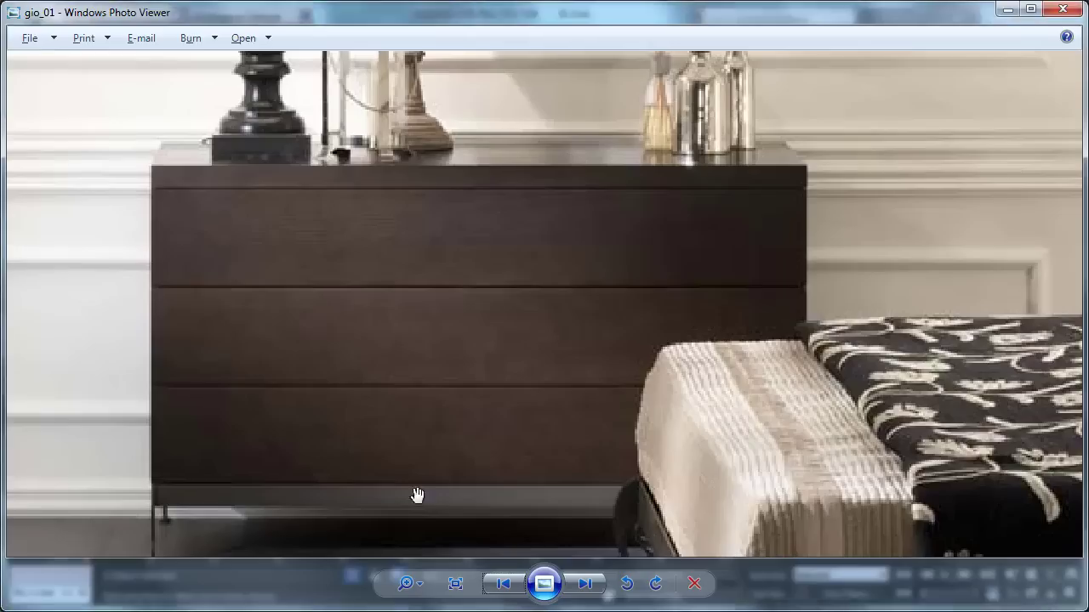
scroll(414, 493, "down", 5)
scroll(817, 414, "up", 5)
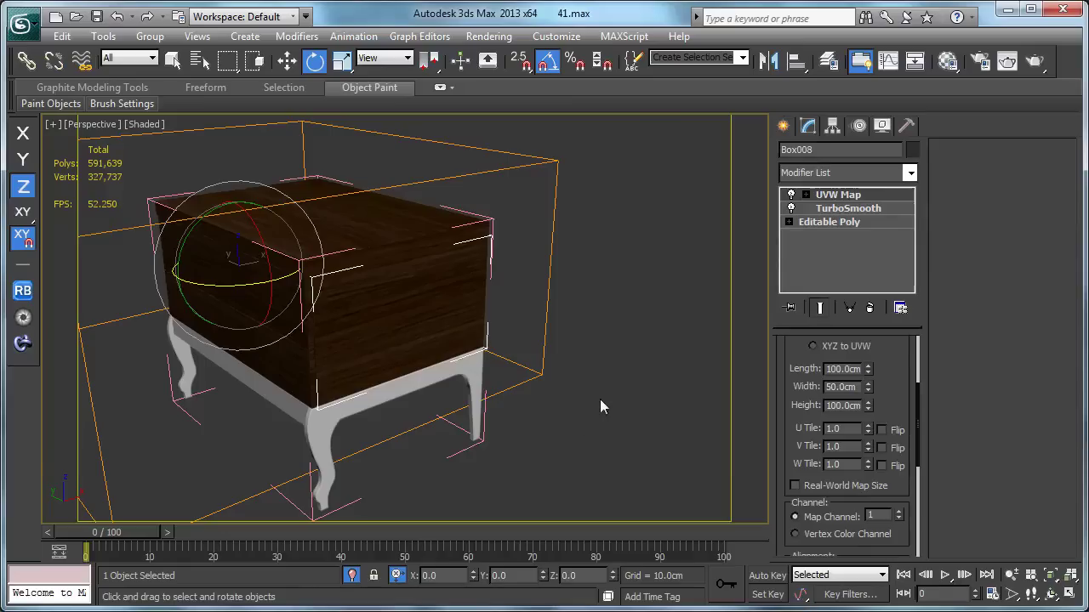
Deselect the nightstand panel and unhide all objects to show the whole bedroom
middle_click_drag(607, 364, 673, 375, "alt")
left_click(636, 366)
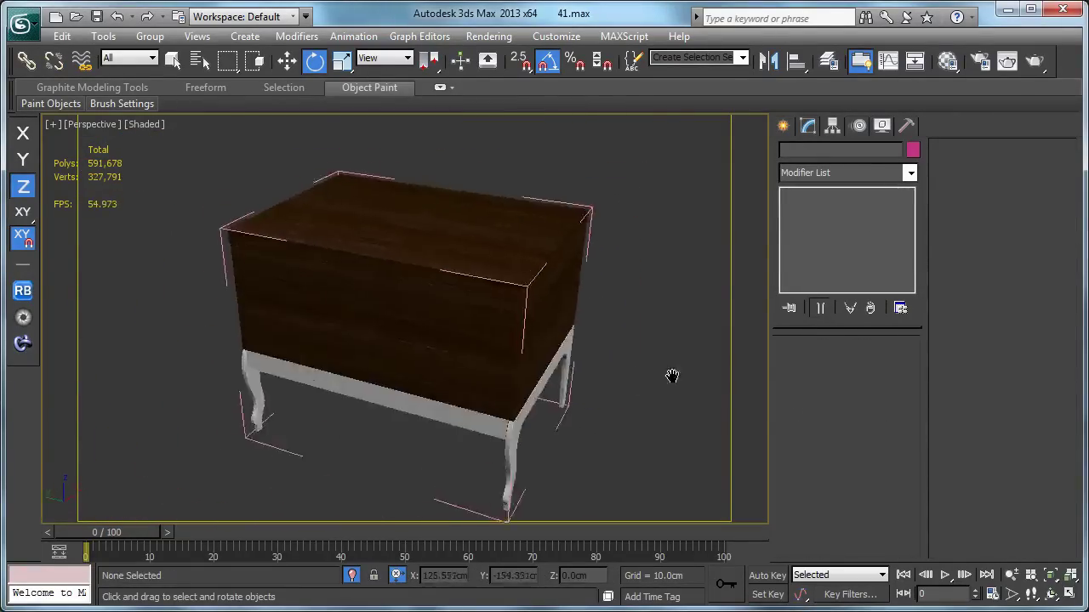
scroll(556, 351, "down", 5)
right_click(556, 357)
left_click(566, 274)
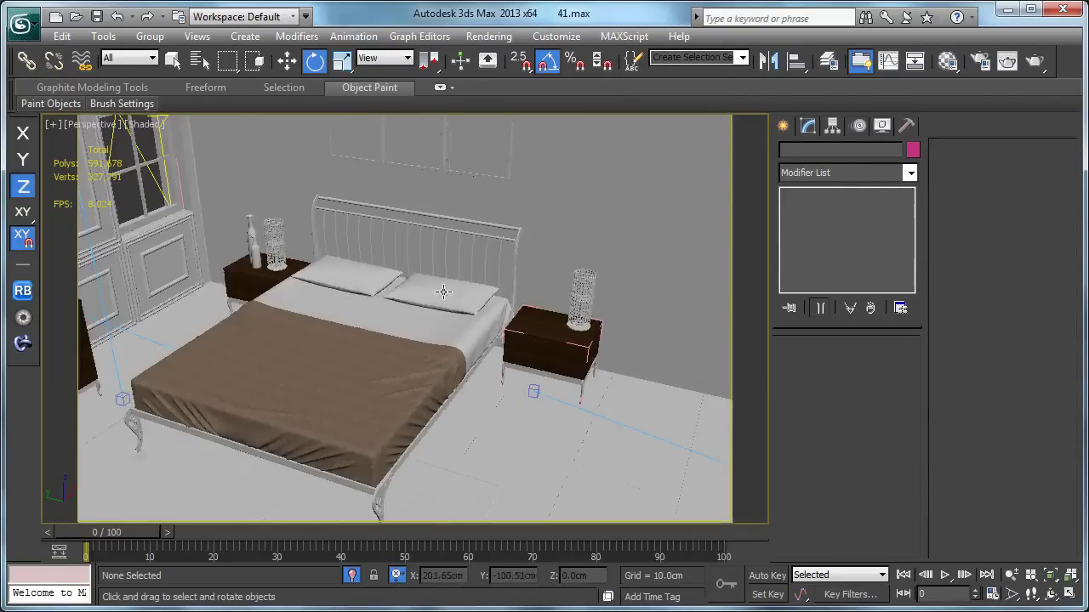
Select the left nightstand group and frame it with Z, then orbit around the bedroom
left_click(247, 281)
key("z")
mouse_move(528, 316)
middle_mouse_down("alt")
mouse_move(476, 324)
mouse_move(521, 329)
middle_mouse_up("alt")
scroll(520, 328, "down", 5)
middle_click_drag(374, 349, 459, 337, "alt")
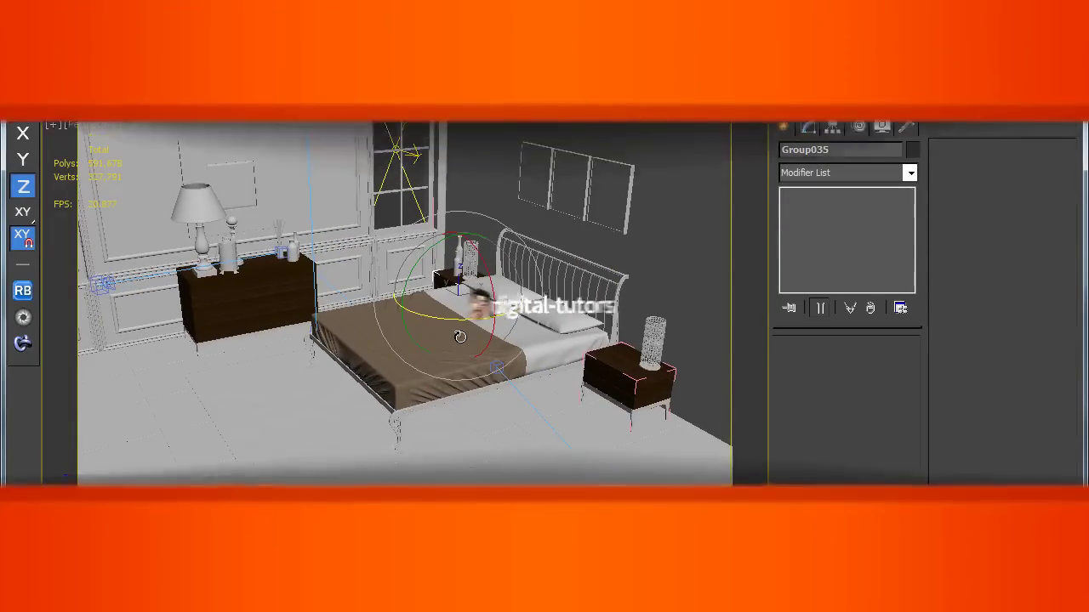